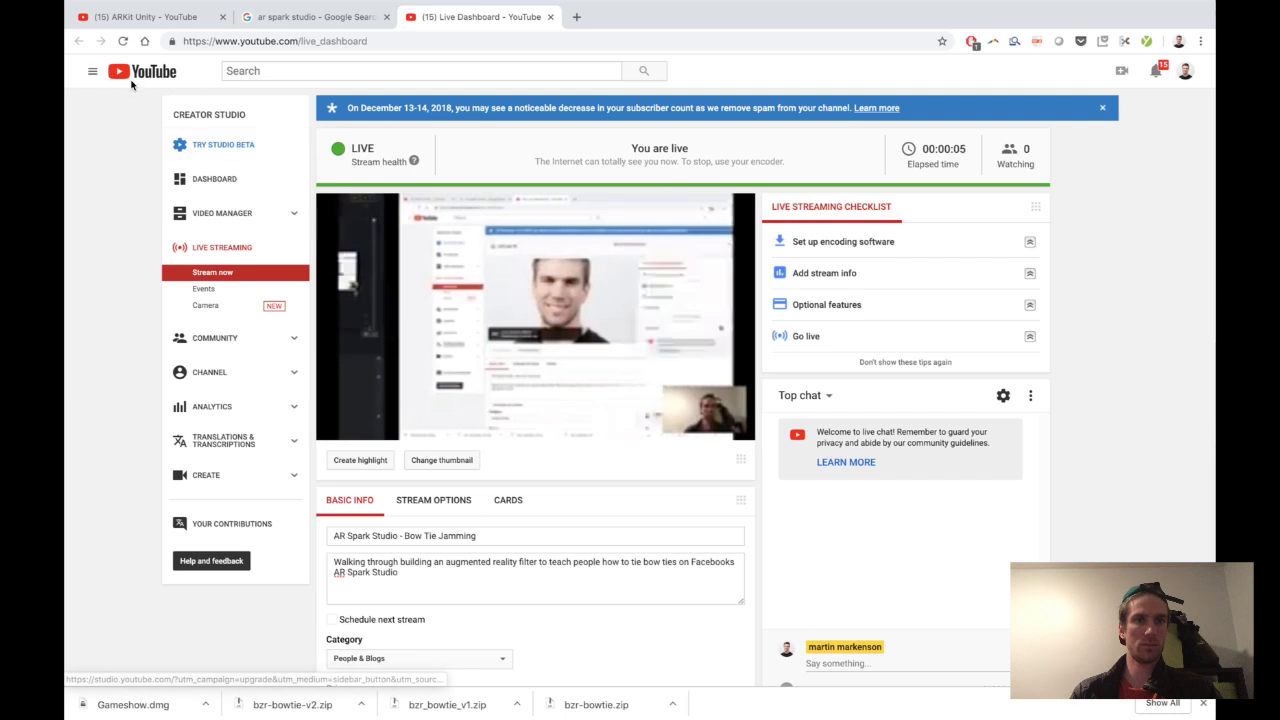
# - Open the watch page of the live event "AR Spark Studio - Bow Tie Jamming" from the live events list and lower the sound volume
pyautogui.click(92, 71)
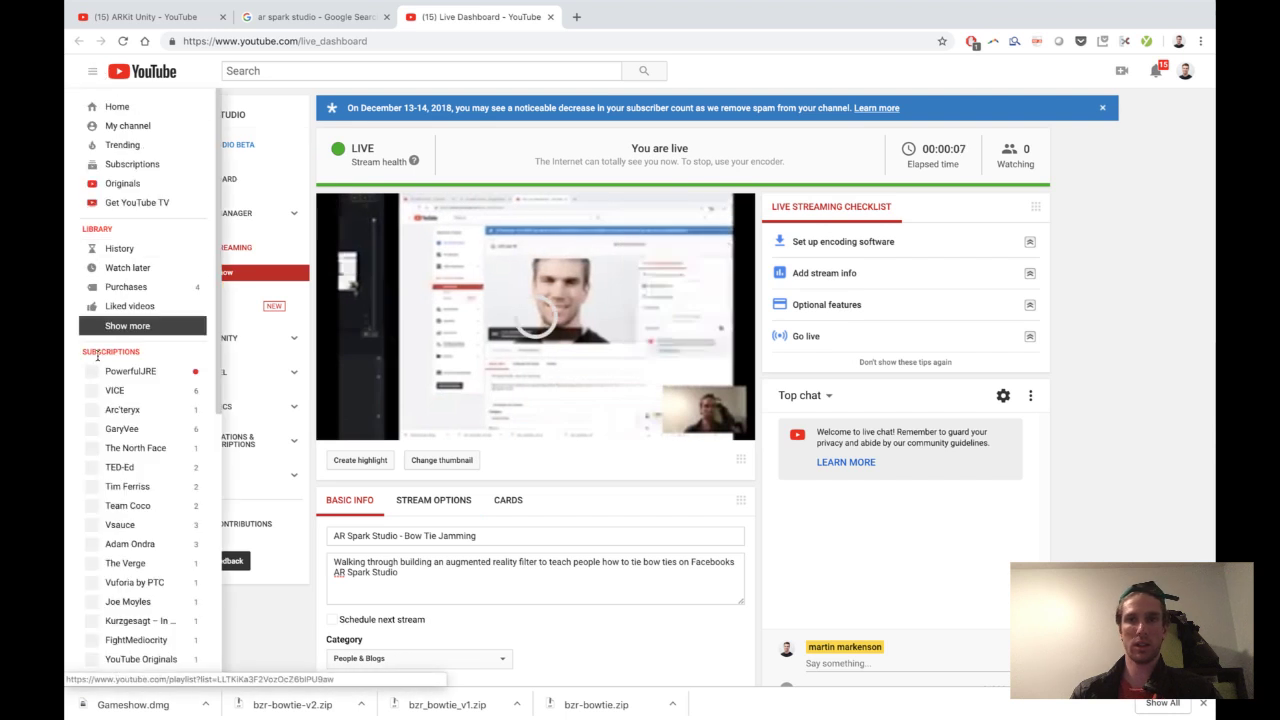
pyautogui.click(281, 293)
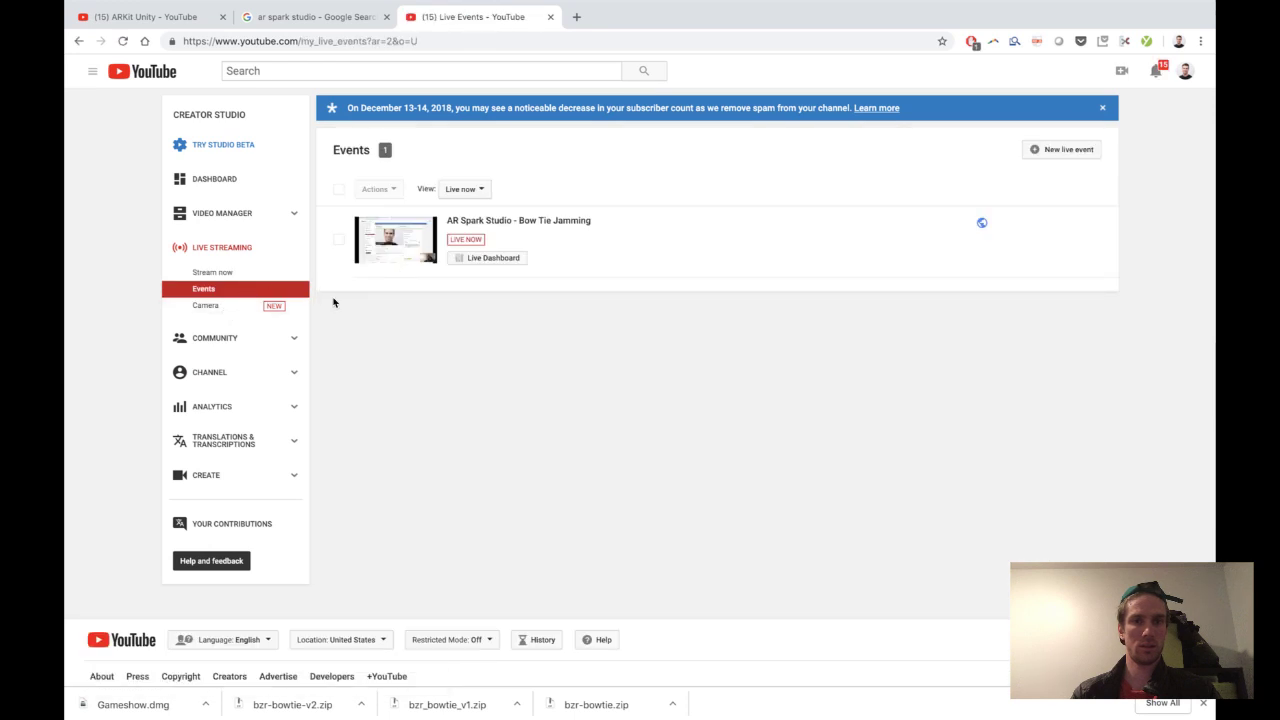
pyautogui.hotkey('ctrl', 'Left')
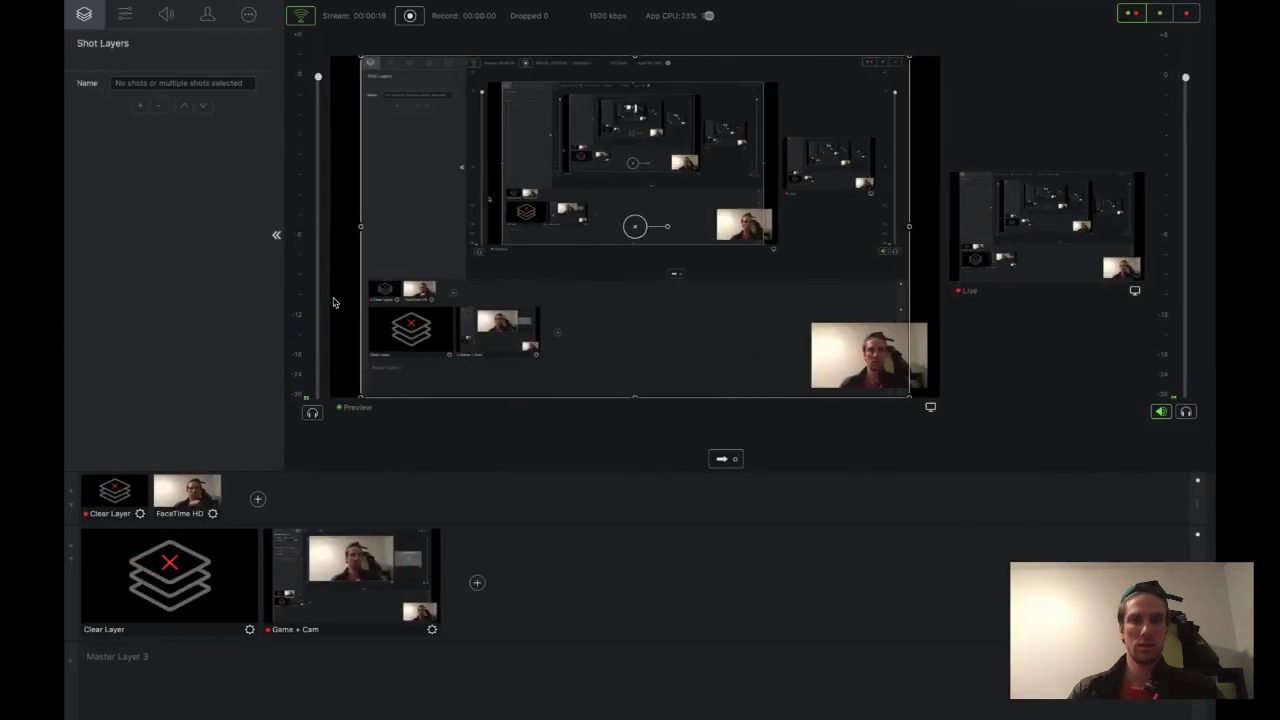
pyautogui.hotkey('ctrl', 'Right')
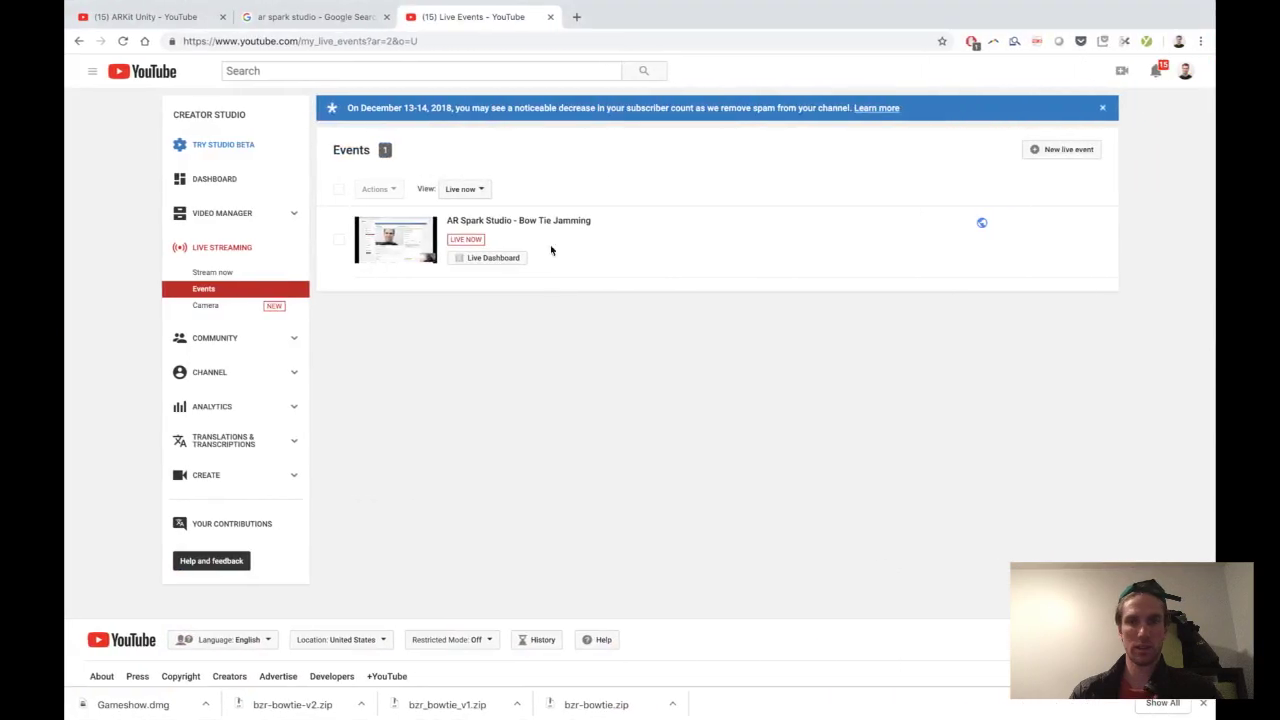
pyautogui.click(394, 243)
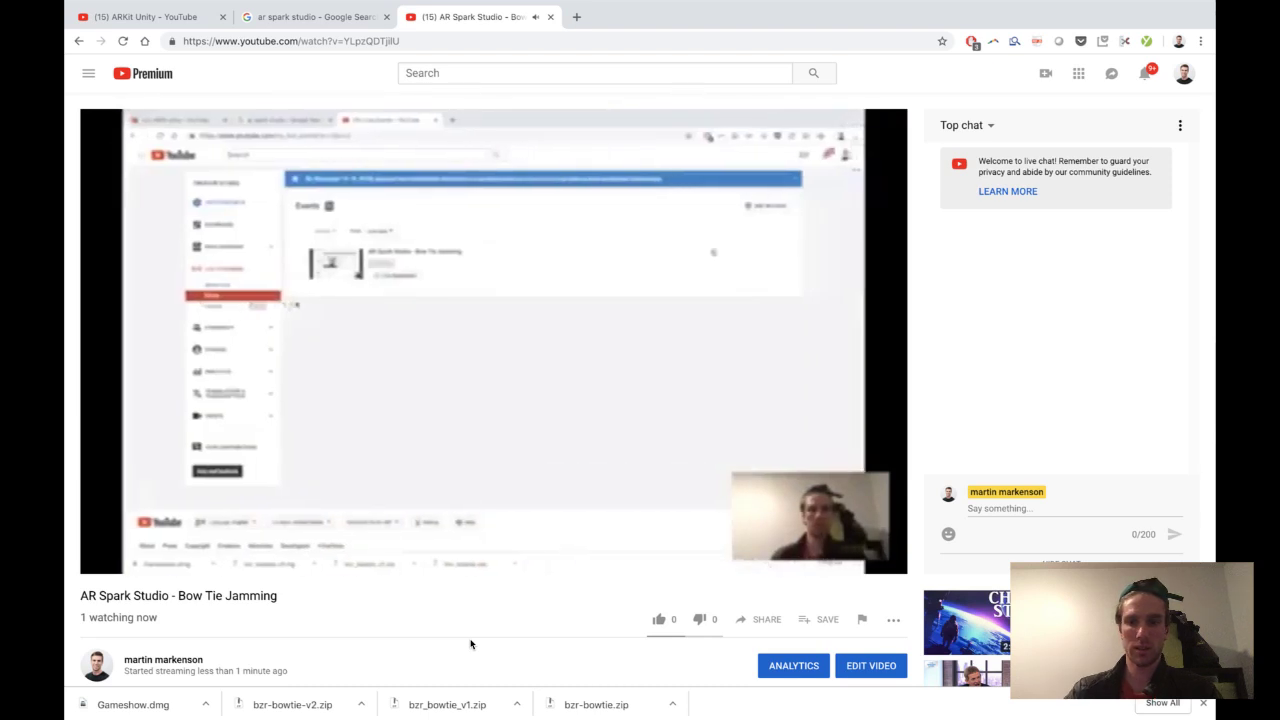
pyautogui.press('XF86AudioLowerVolume')
# - Go to the desktop and quit Spark AR Studio, discarding the unsaved changes to EsqtieV1
pyautogui.press('F11')
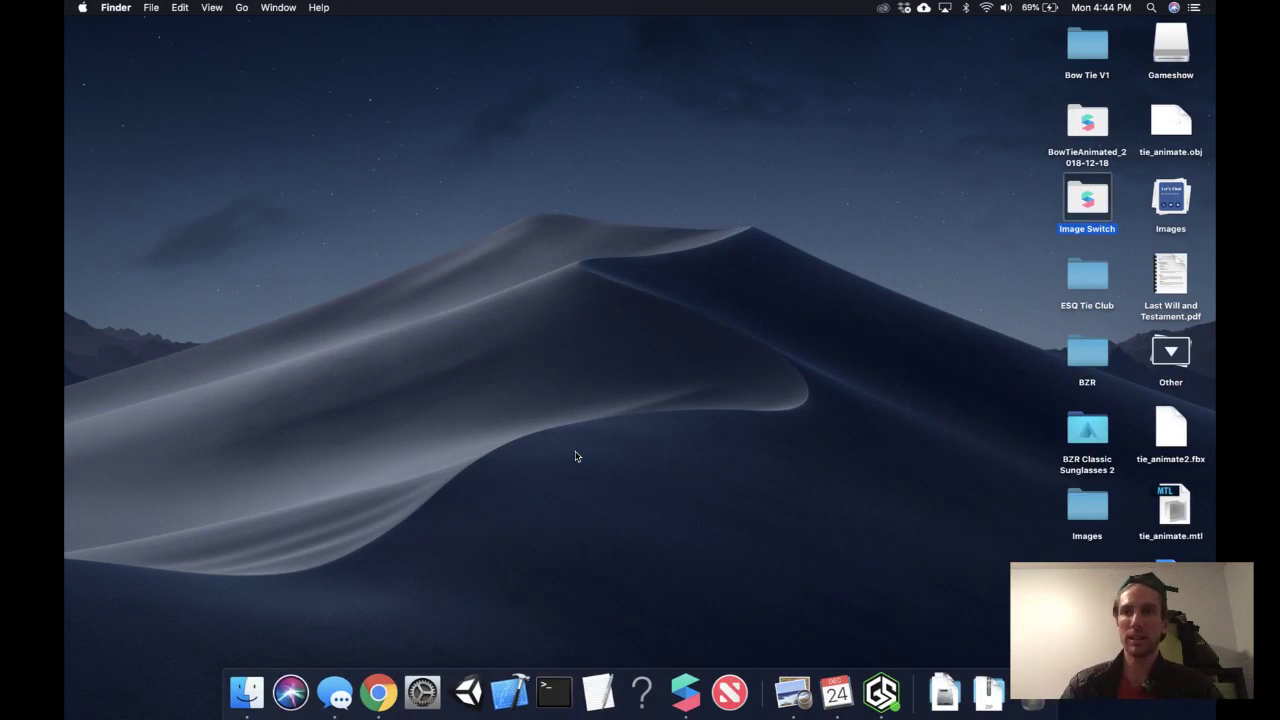
pyautogui.hotkey('ctrl', 'Right')
pyautogui.hotkey('ctrl', 'Right')
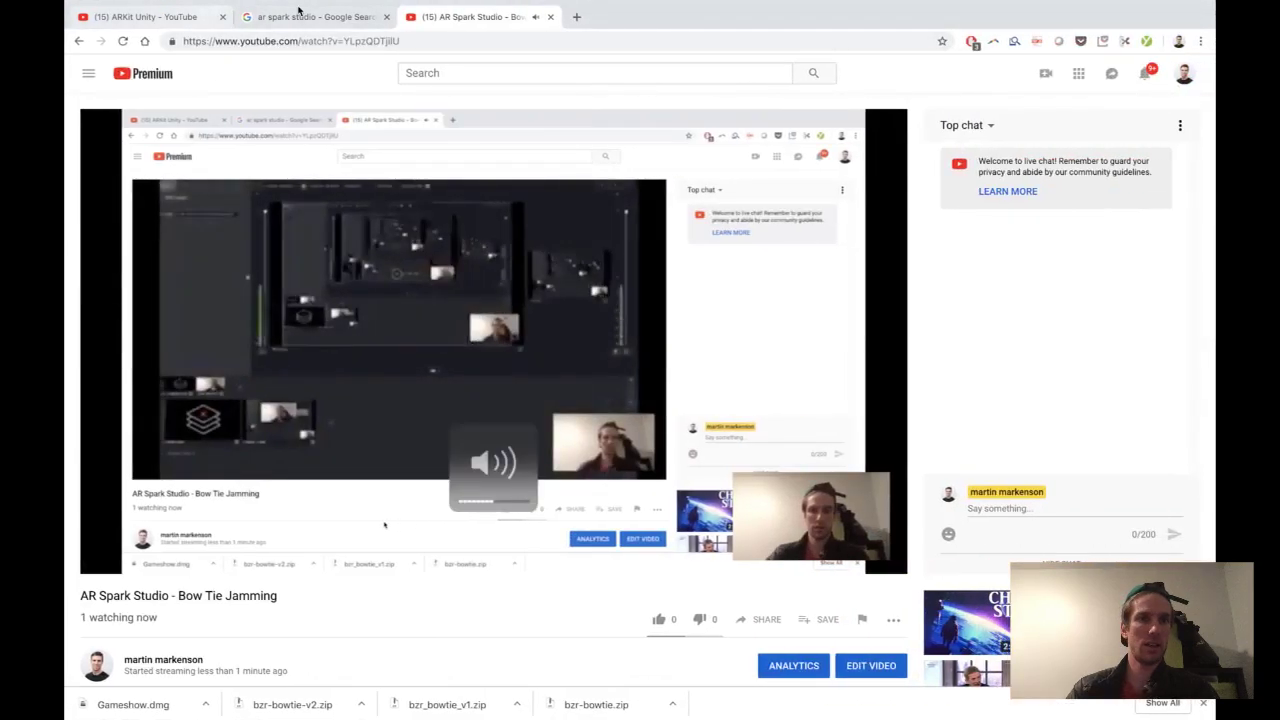
pyautogui.hotkey('ctrl', 'Left')
pyautogui.hotkey('ctrl', 'Left')
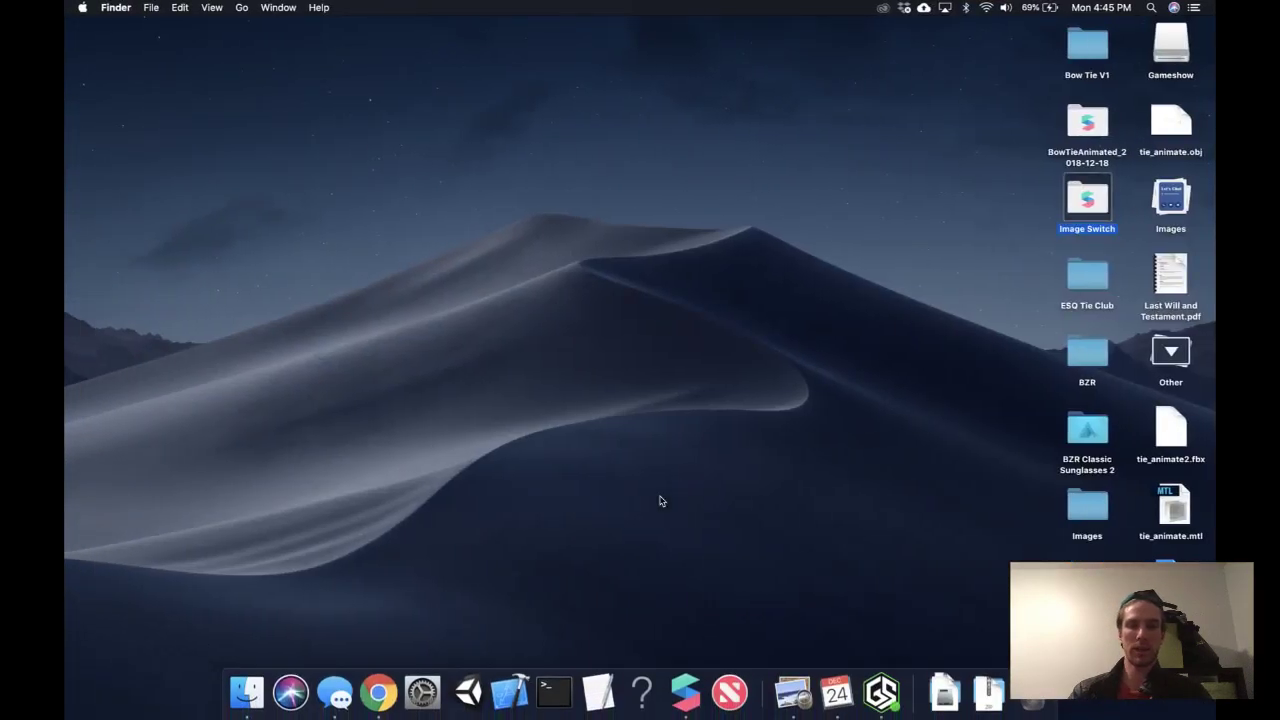
pyautogui.rightClick(681, 694)
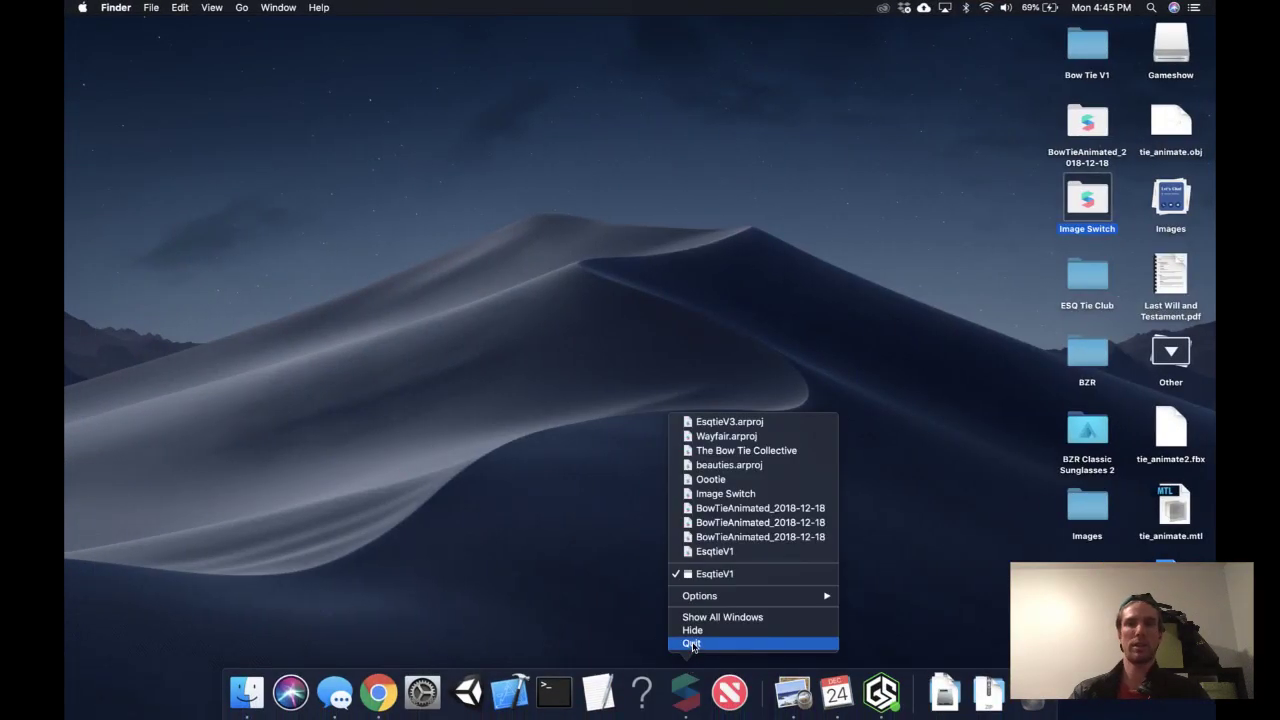
pyautogui.click(692, 644)
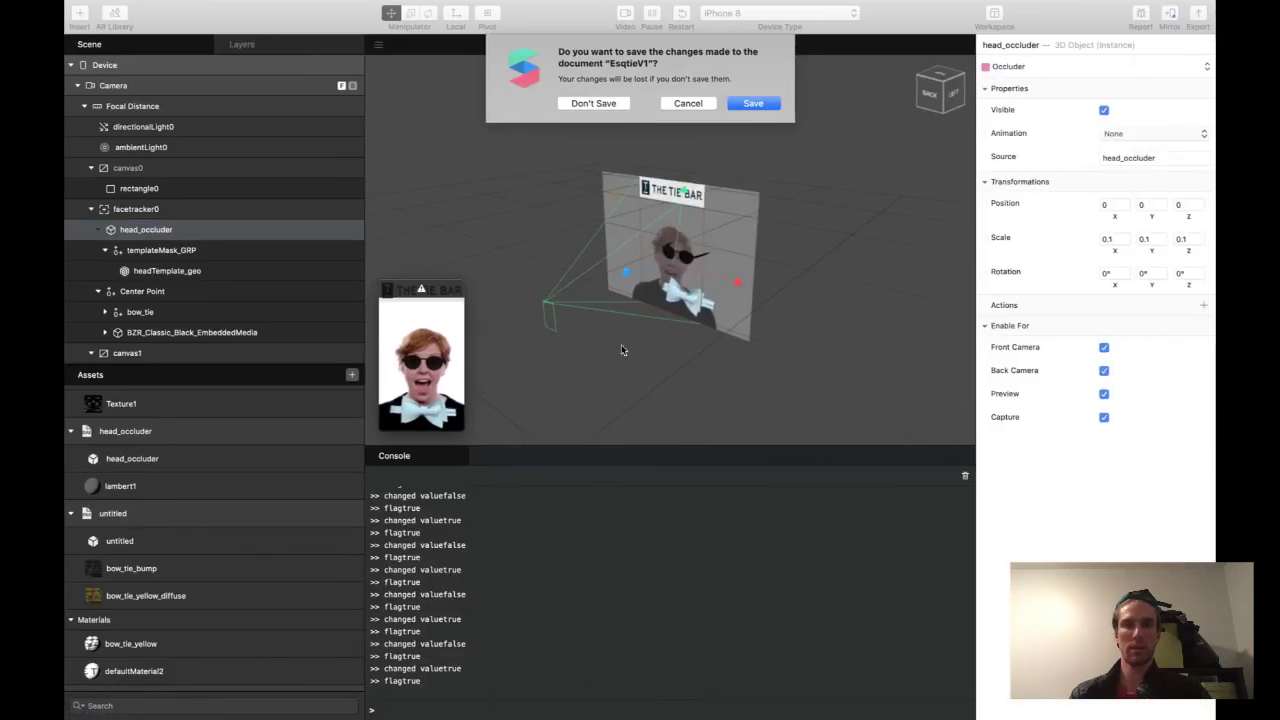
pyautogui.click(586, 103)
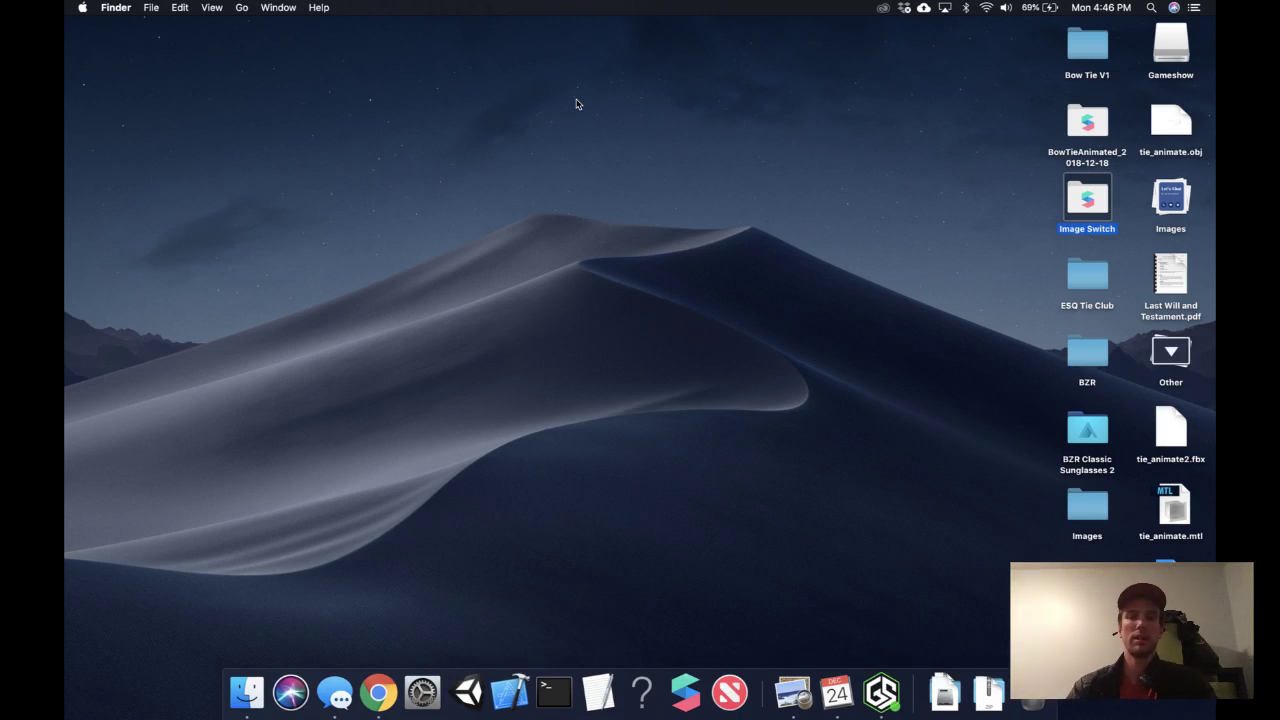
# - Launch Spark AR Studio, create a new project and show its window in full screen
pyautogui.click(683, 688)
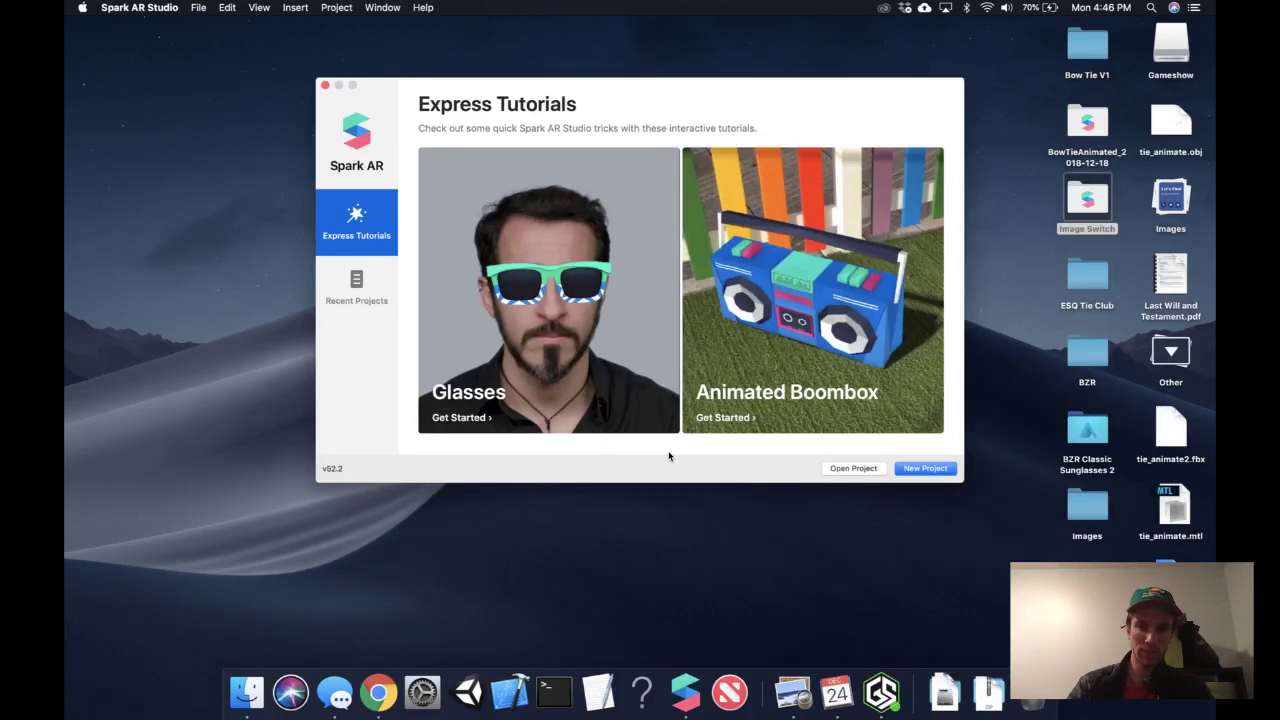
pyautogui.click(940, 468)
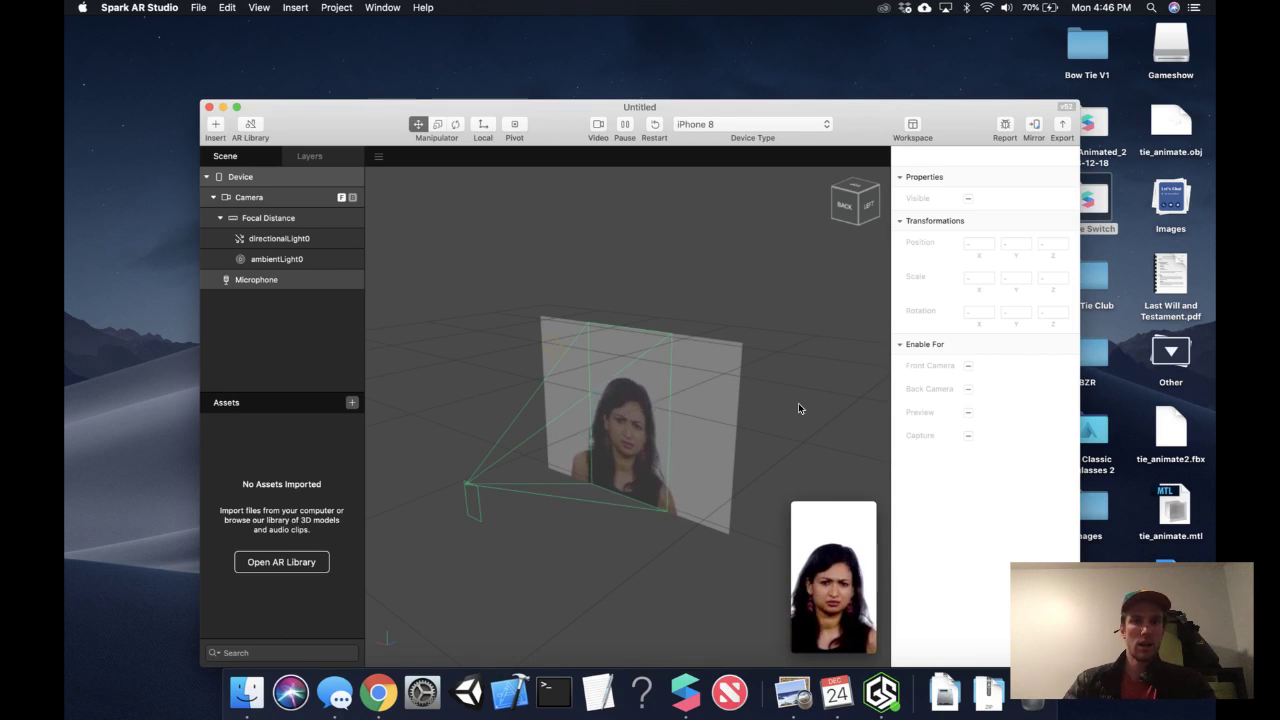
pyautogui.click(234, 106)
# - Insert a Face Tracker into the scene
pyautogui.click(306, 6)
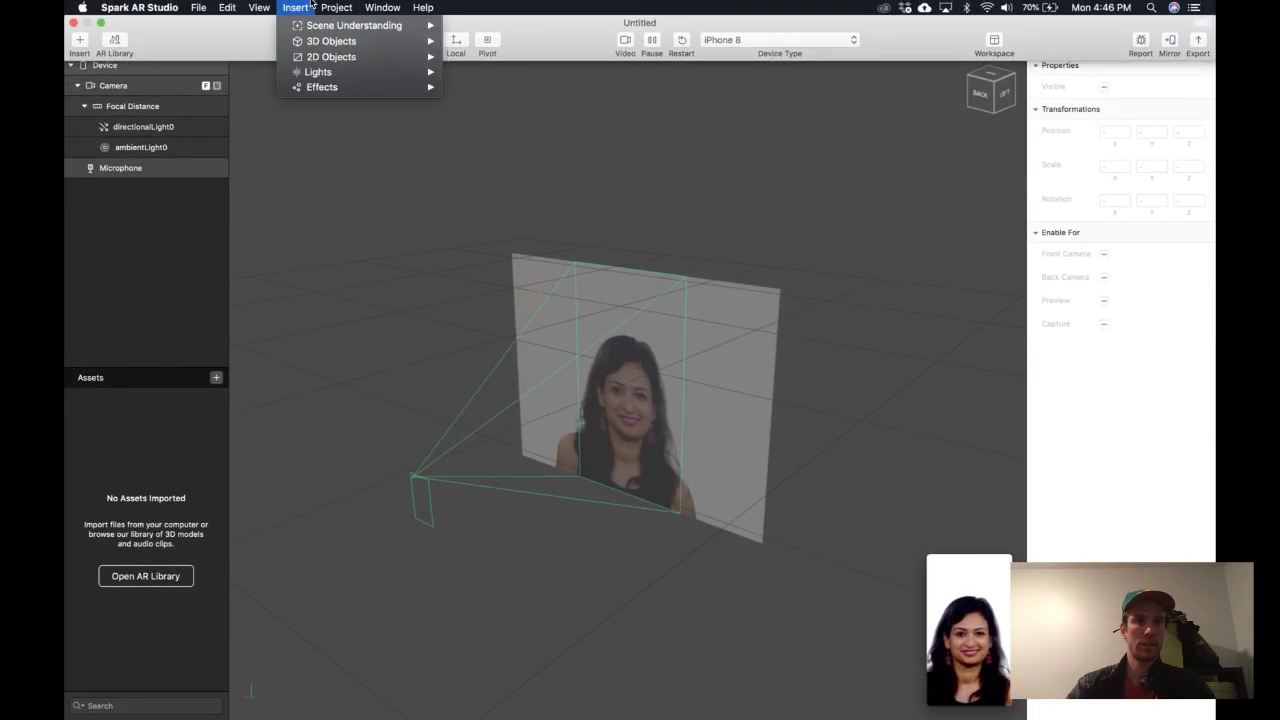
pyautogui.moveTo(316, 41)
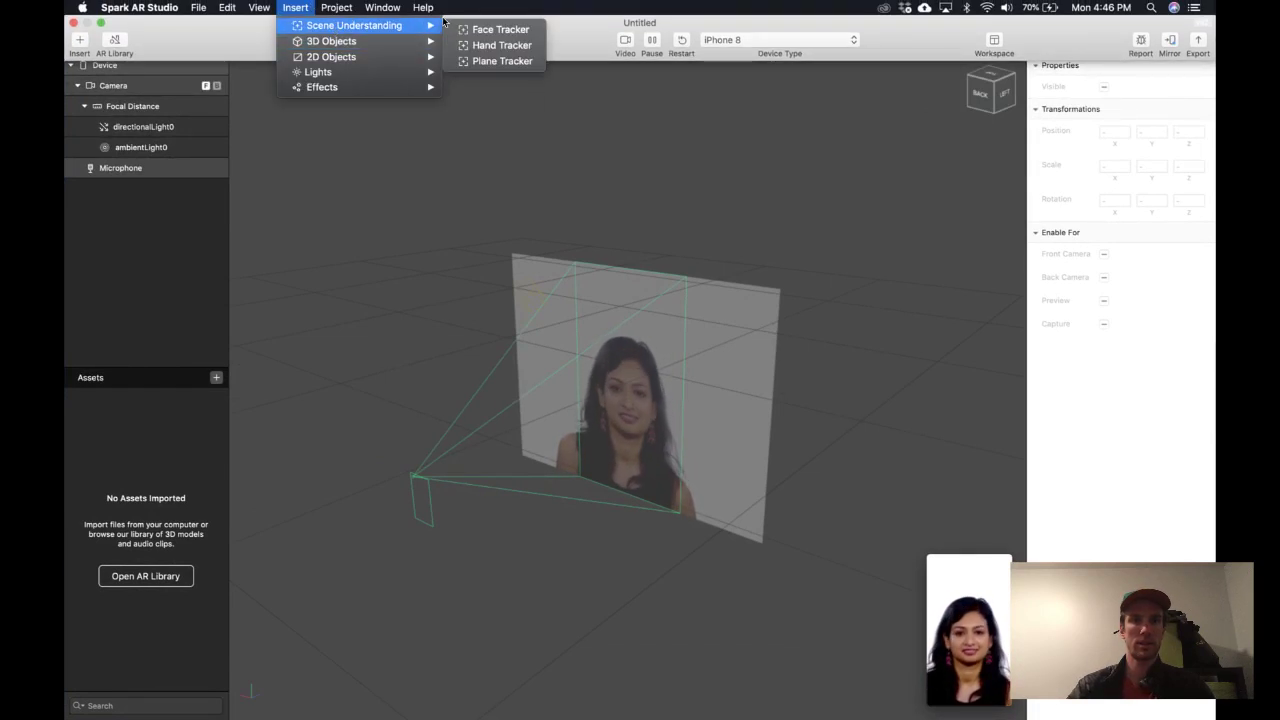
pyautogui.click(475, 29)
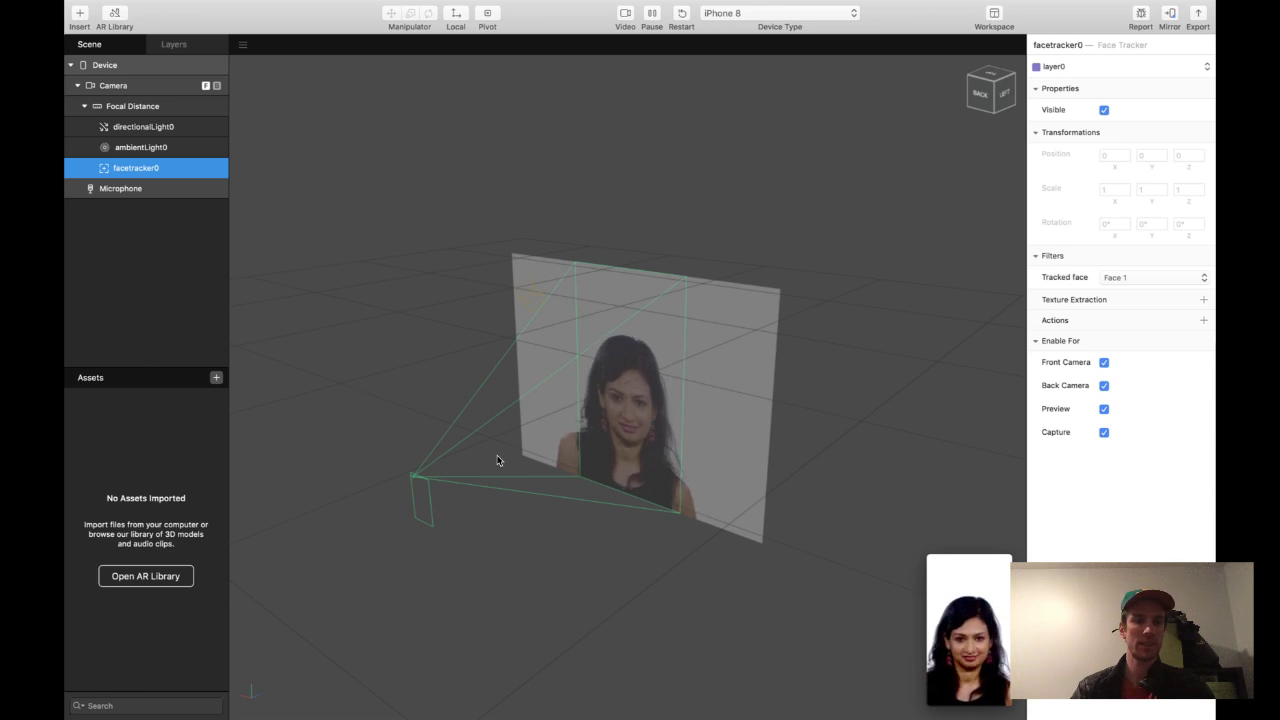
# - Search the AR Library for "bzr", import the BZR Bow Tie model and close the library
pyautogui.click(176, 578)
pyautogui.click(495, 116)
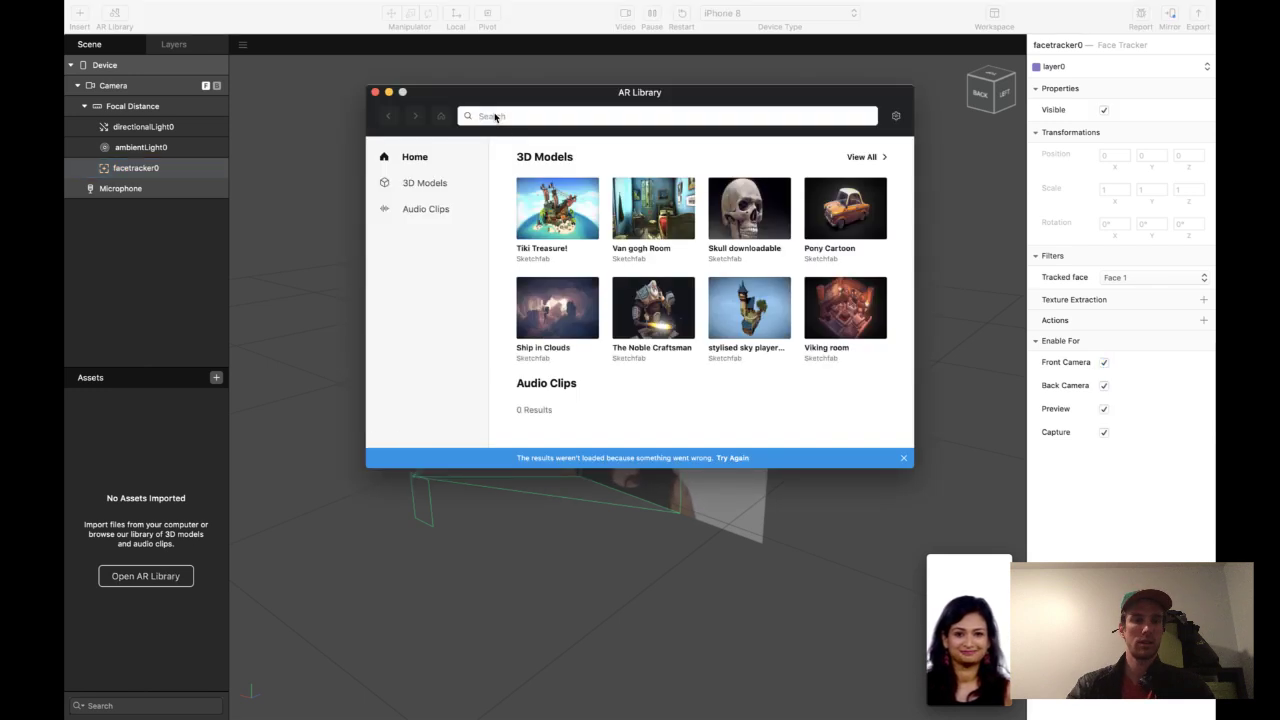
pyautogui.write('bzr')
pyautogui.press('Return')
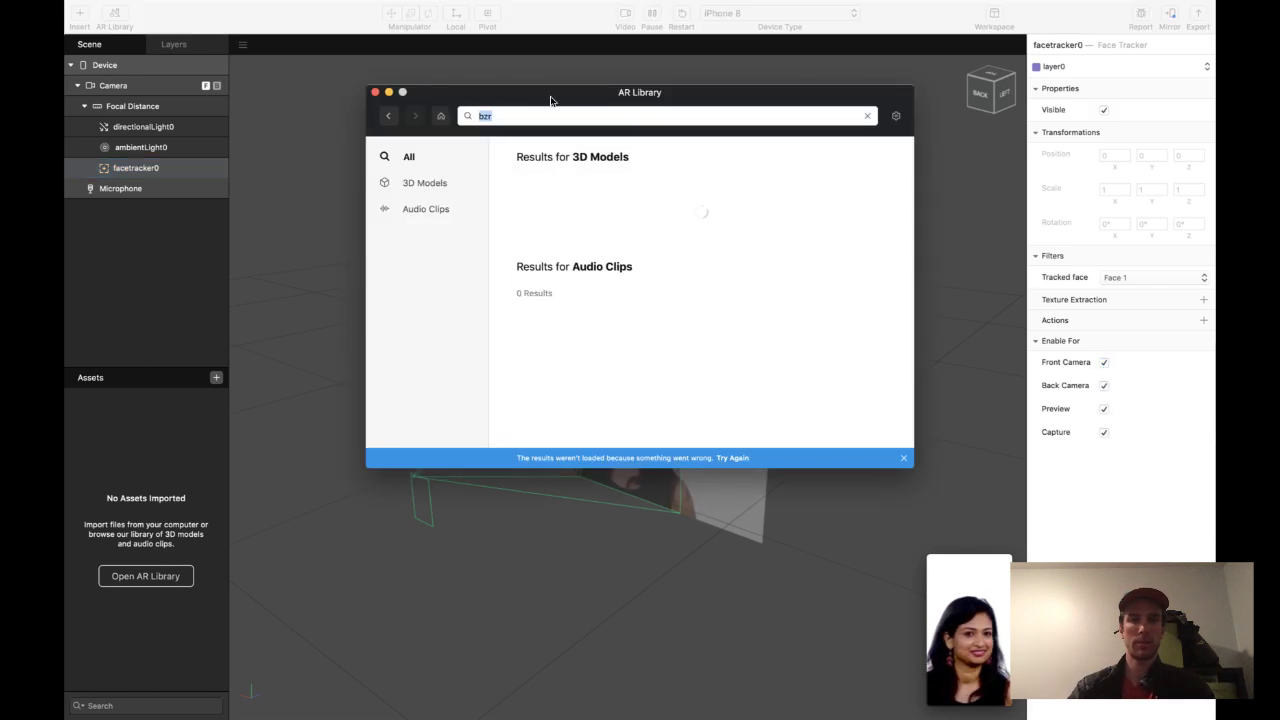
pyautogui.click(569, 223)
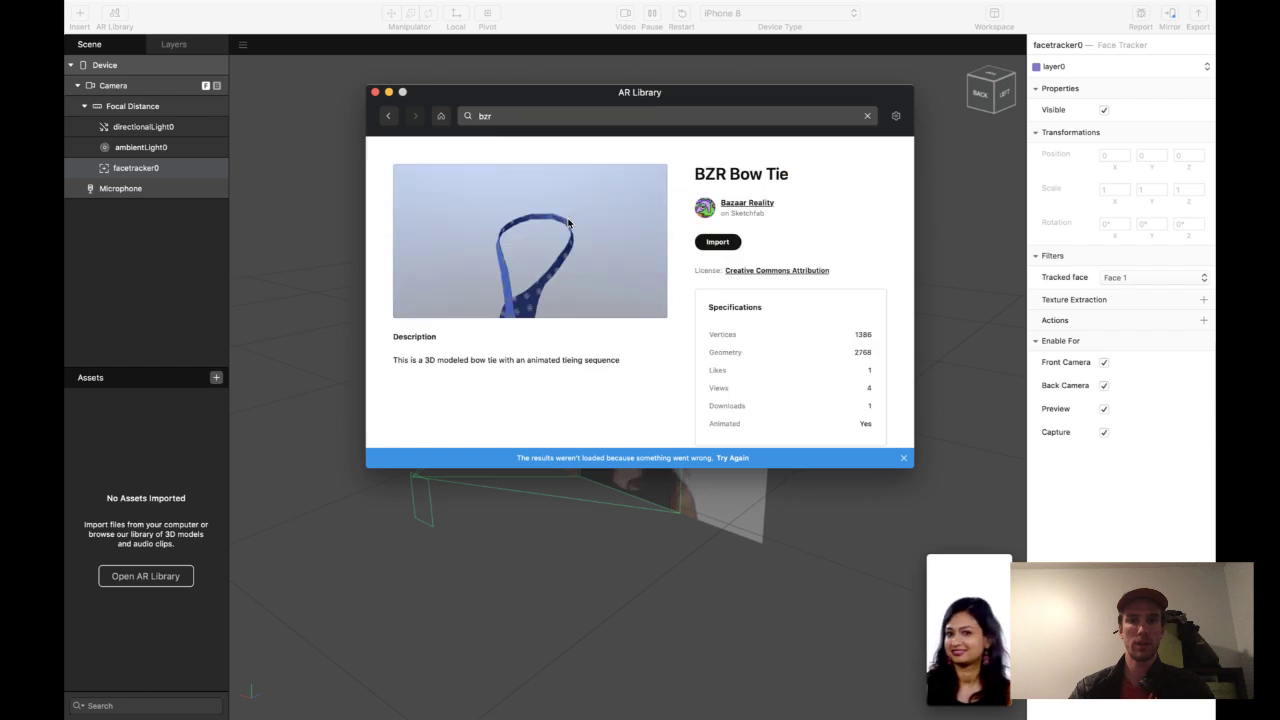
pyautogui.click(718, 243)
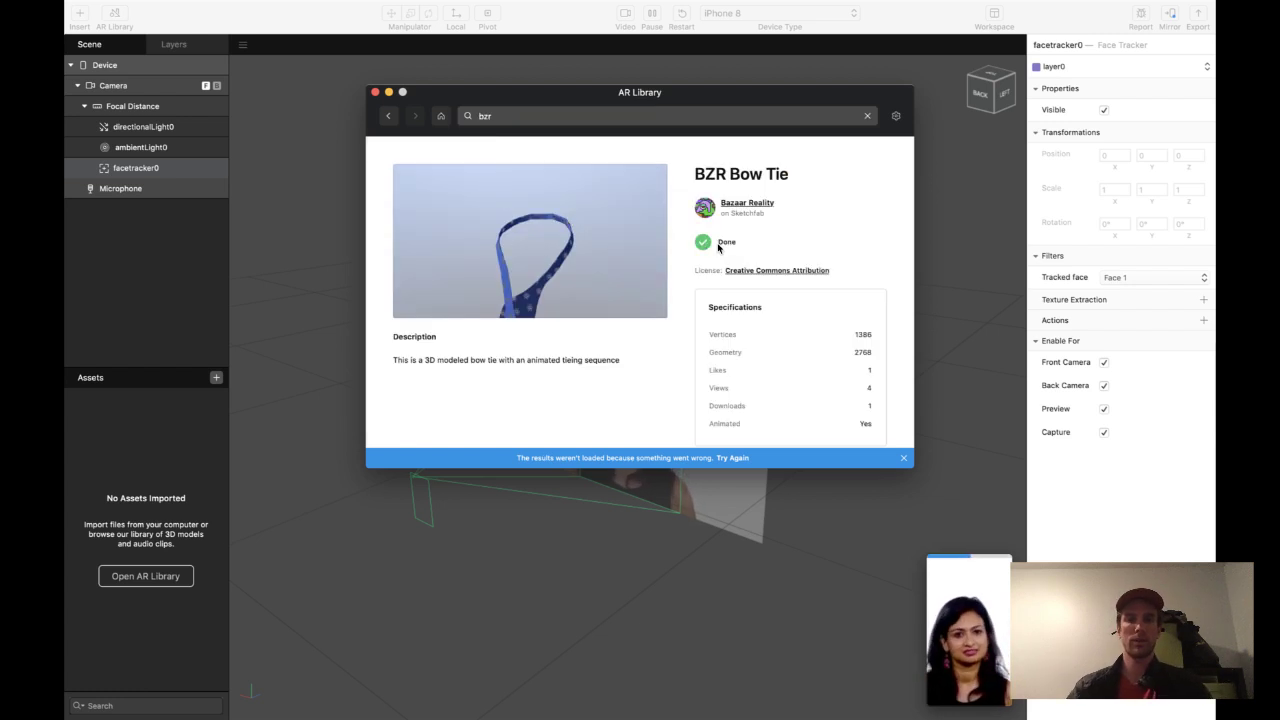
pyautogui.click(375, 92)
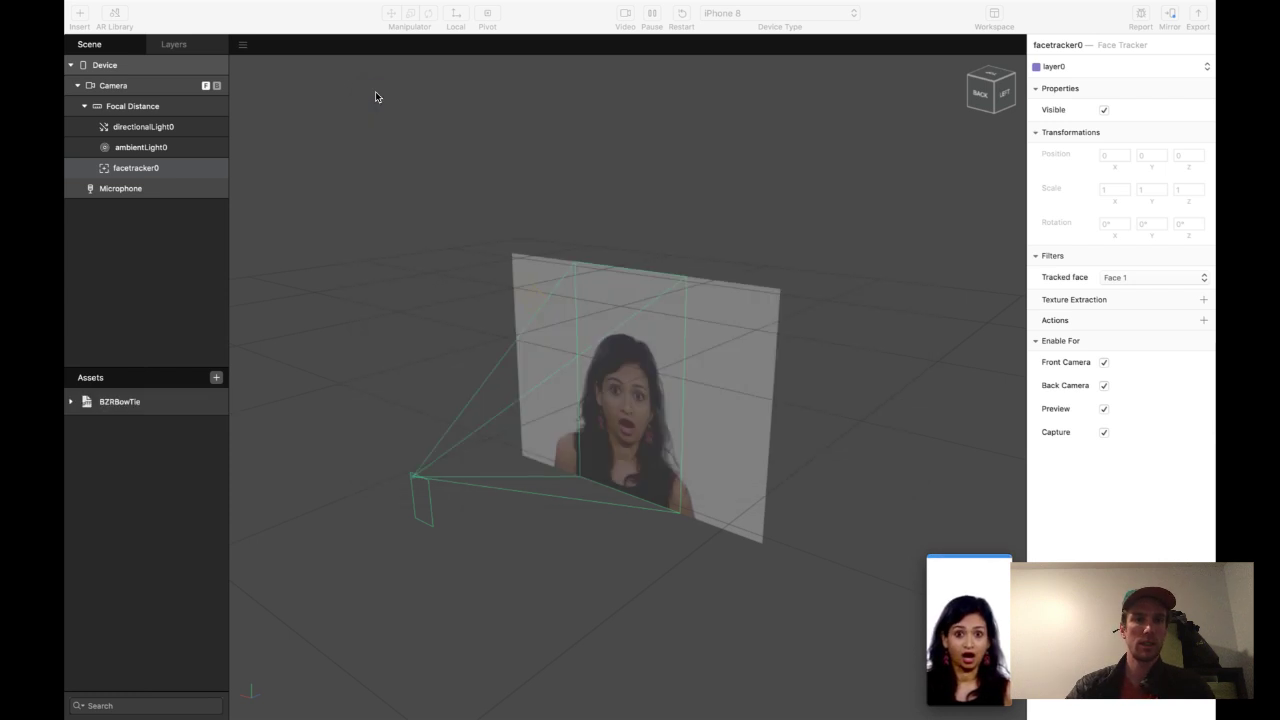
# - Add the BZRBowTie asset to the scene and nest it under facetracker0
pyautogui.moveTo(117, 401); pyautogui.dragTo(375, 381)
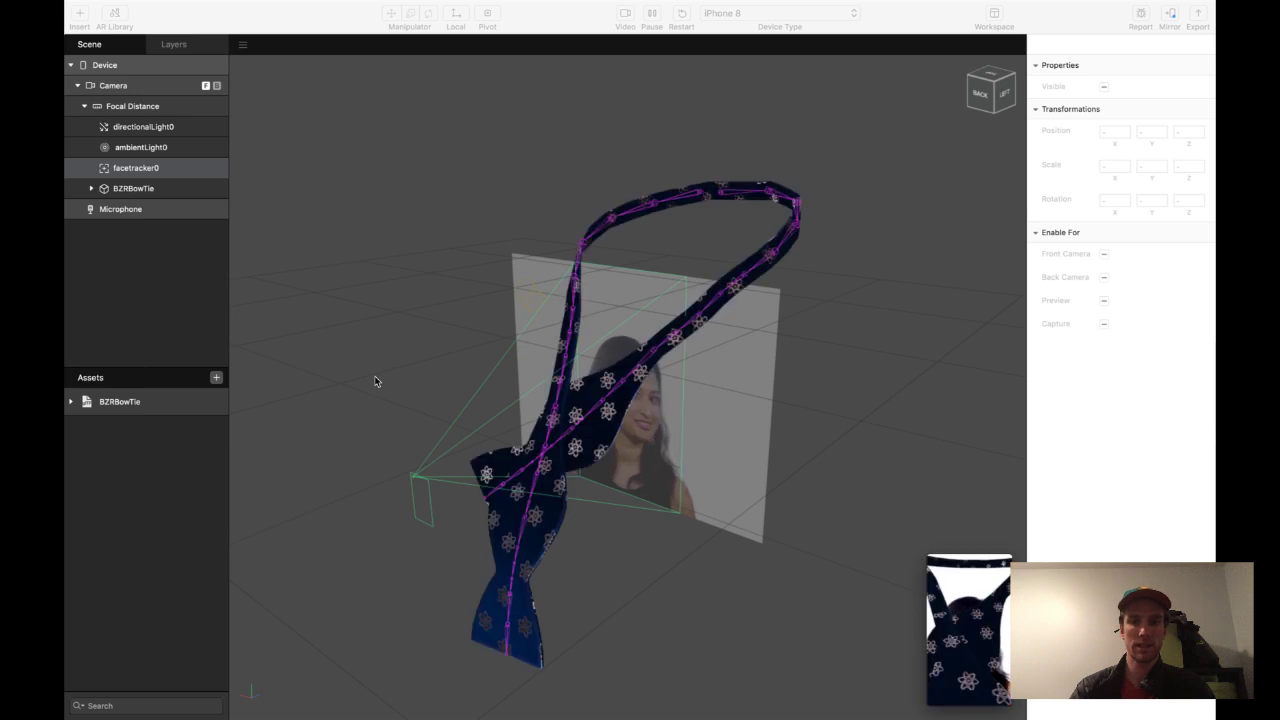
pyautogui.click(126, 174)
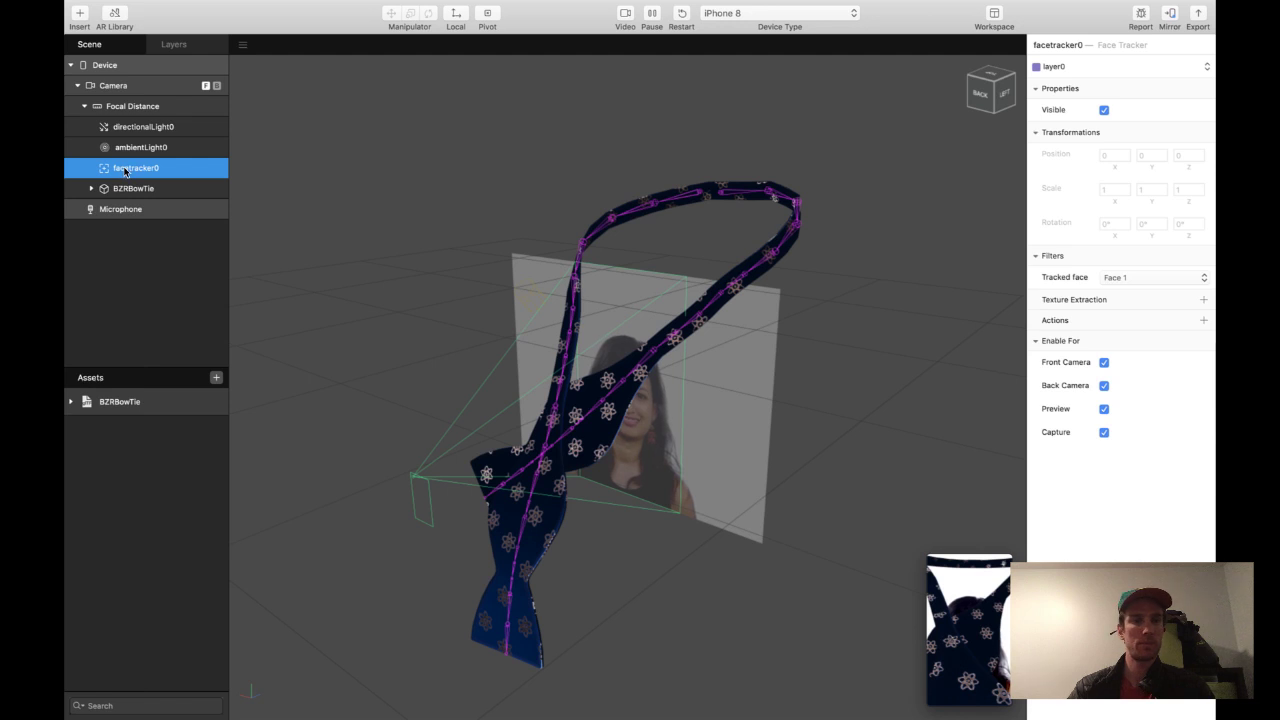
pyautogui.moveTo(116, 188); pyautogui.dragTo(126, 171)
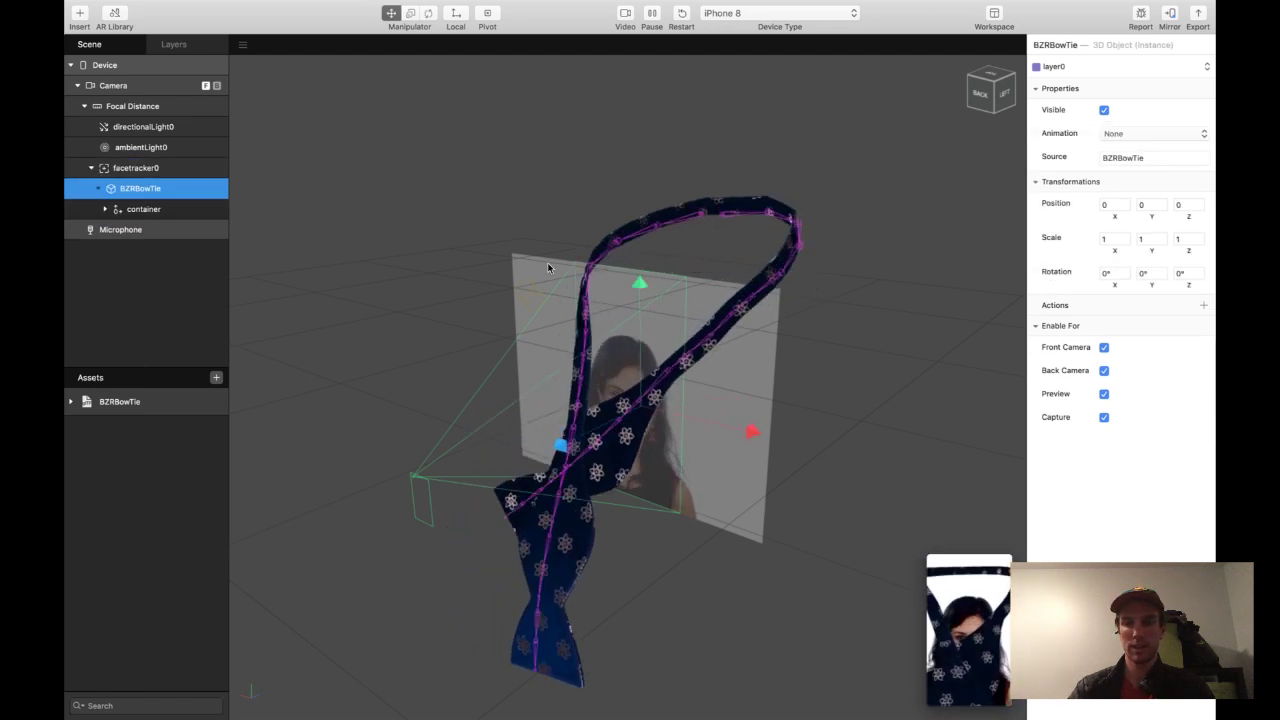
# - Pause the preview video and set BZRBowTie's scale to 0.3 on X, Y and Z
pyautogui.click(652, 15)
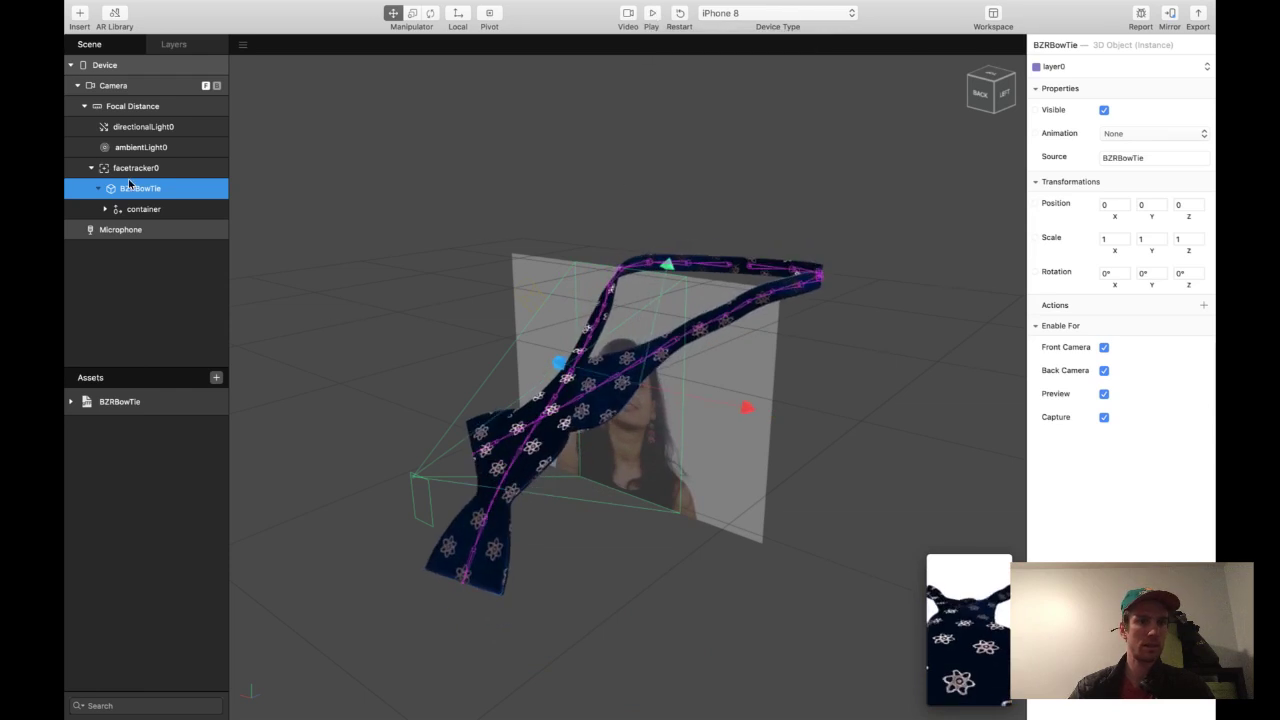
pyautogui.click(1112, 240)
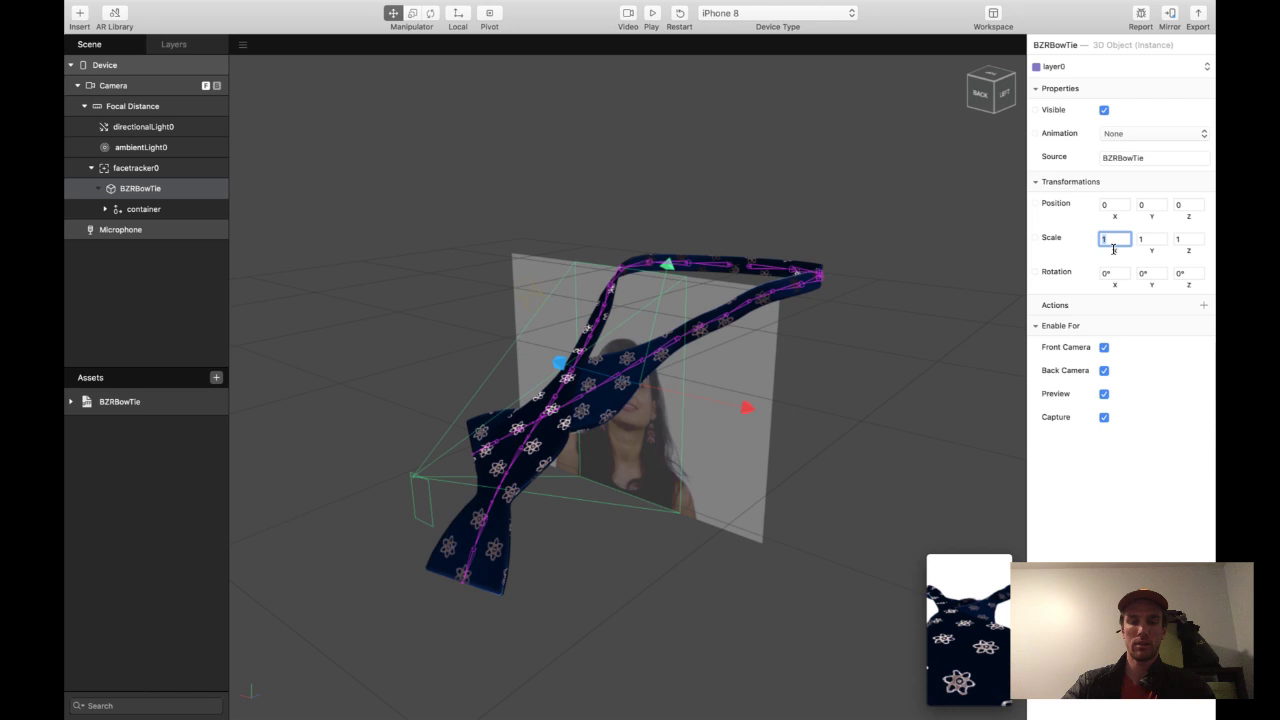
pyautogui.write('0.3')
pyautogui.press('Return')
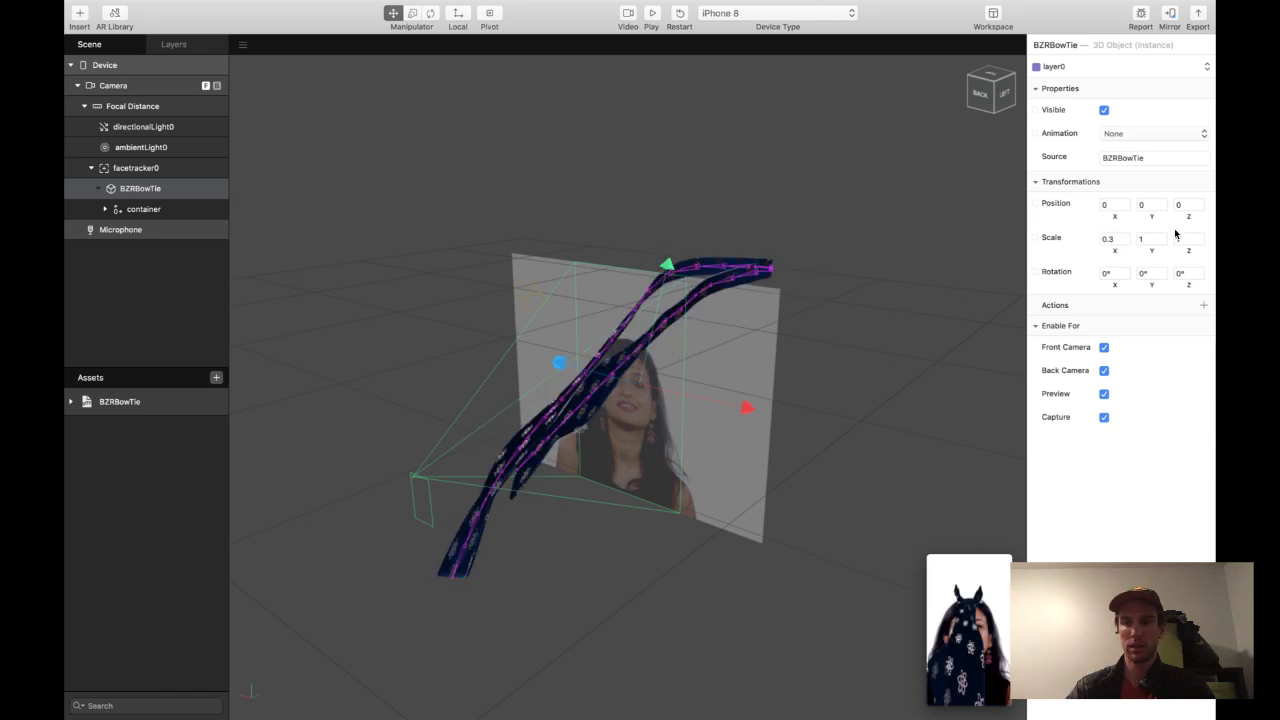
pyautogui.click(1147, 246)
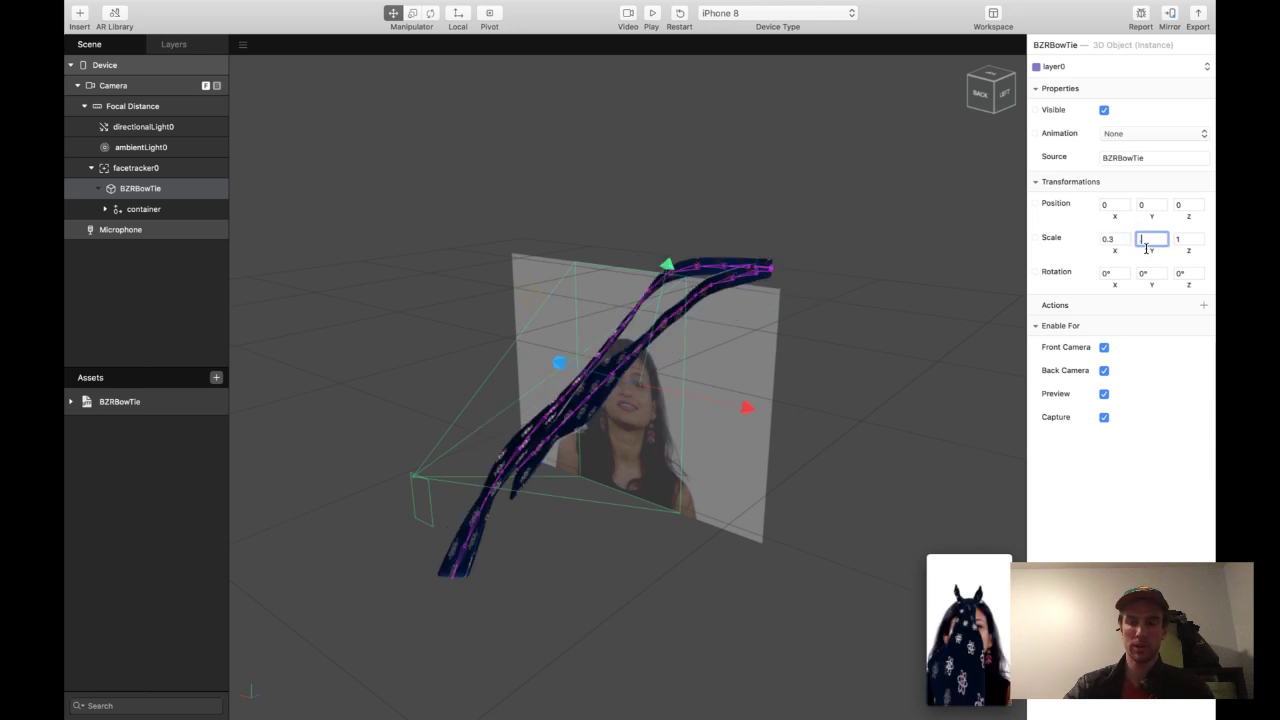
pyautogui.write('0.3')
pyautogui.press('Return')
pyautogui.click(1181, 243)
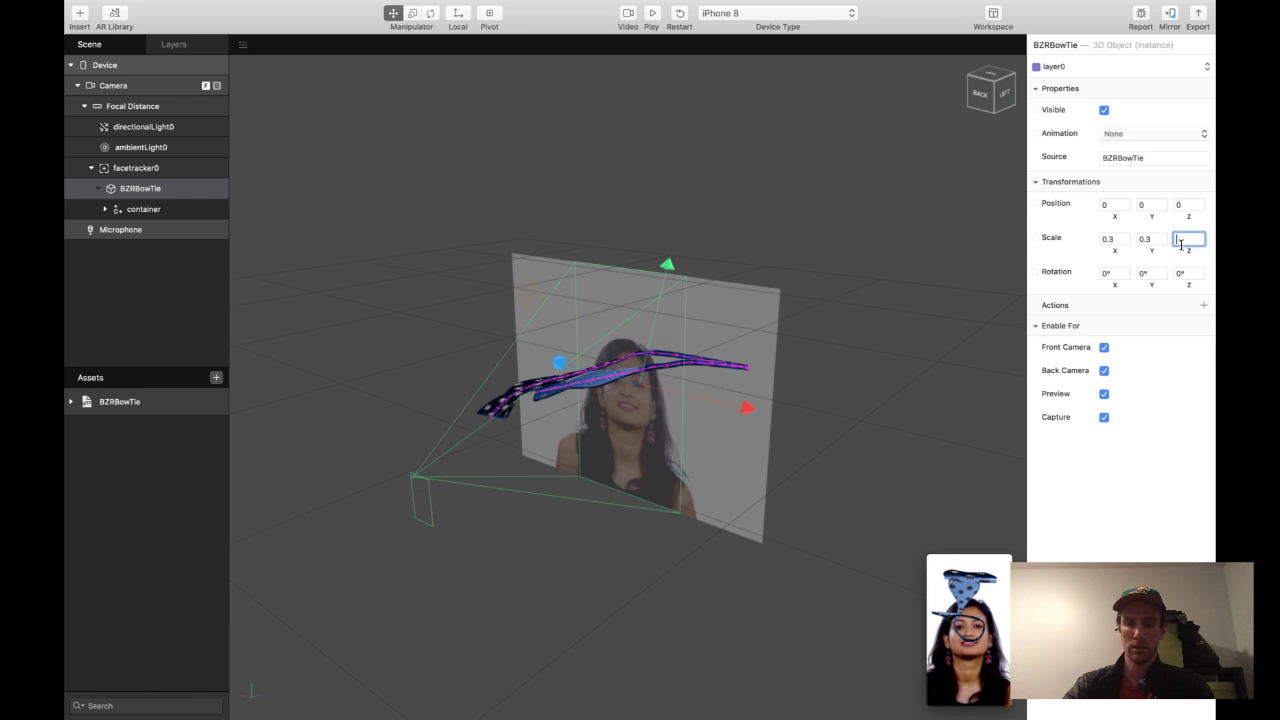
pyautogui.write('0.3')
pyautogui.press('Return')
# - Lower BZRBowTie to the woman's neck, at a Y position of about -21.5, and check the fit in the enlarged preview
pyautogui.moveTo(668, 270); pyautogui.dragTo(670, 372)
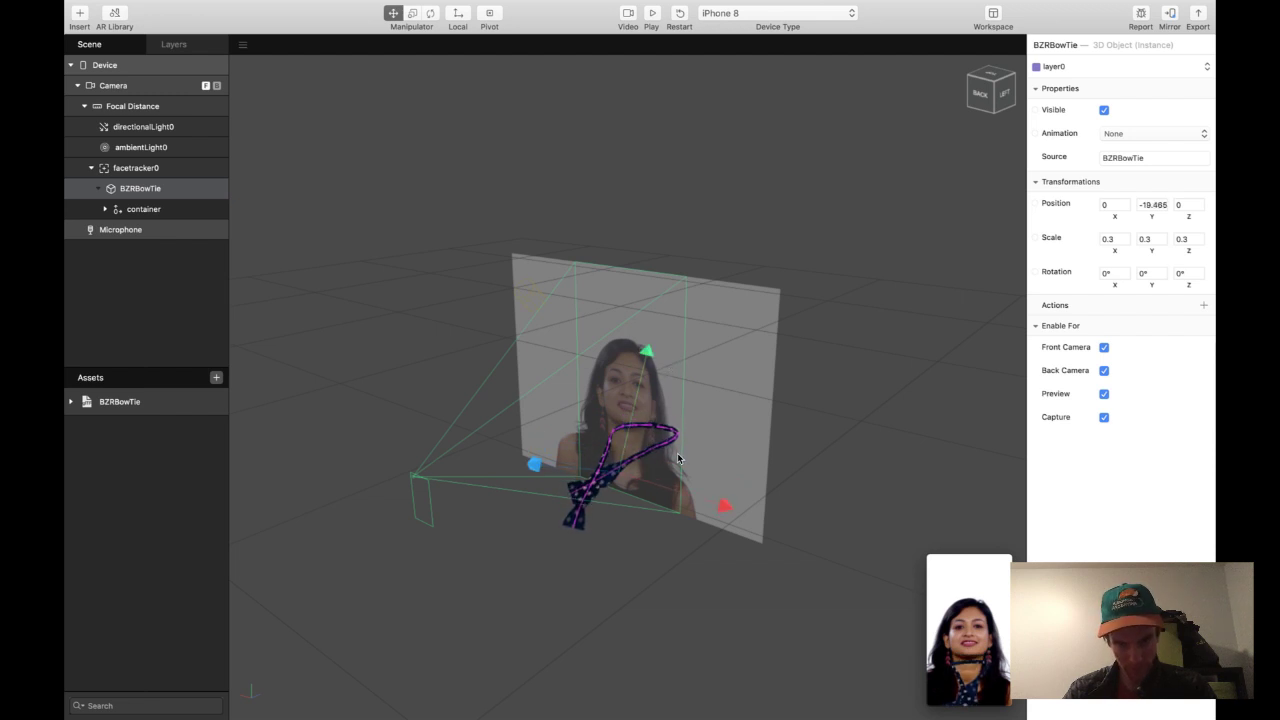
pyautogui.moveTo(645, 371); pyautogui.dragTo(645, 368)
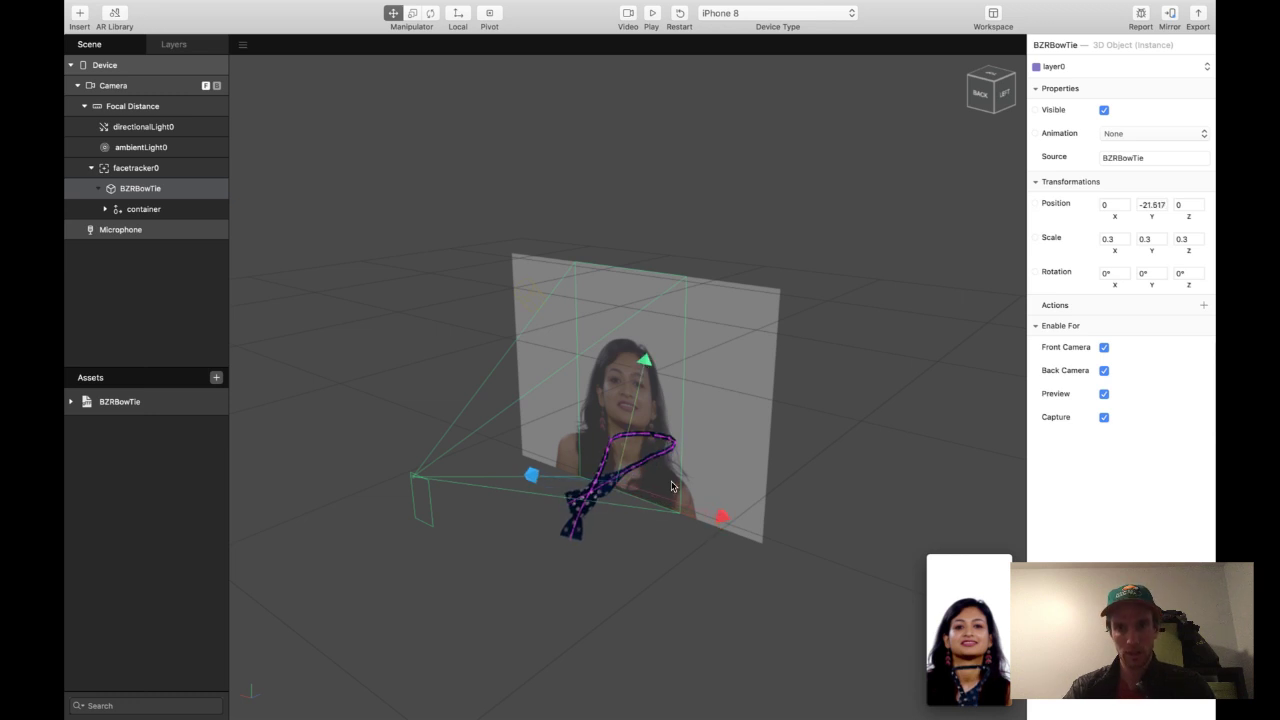
pyautogui.scroll(5, 672, 487)
pyautogui.click(990, 645)
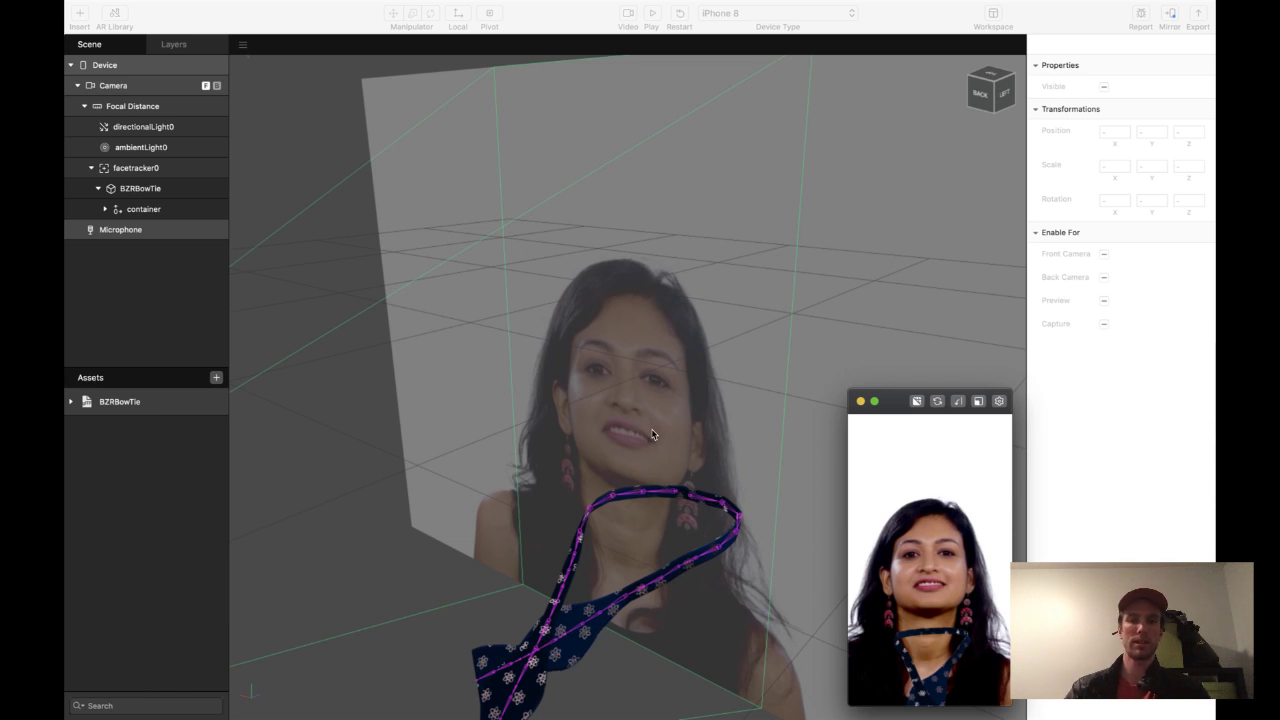
pyautogui.scroll(-5, 503, 369)
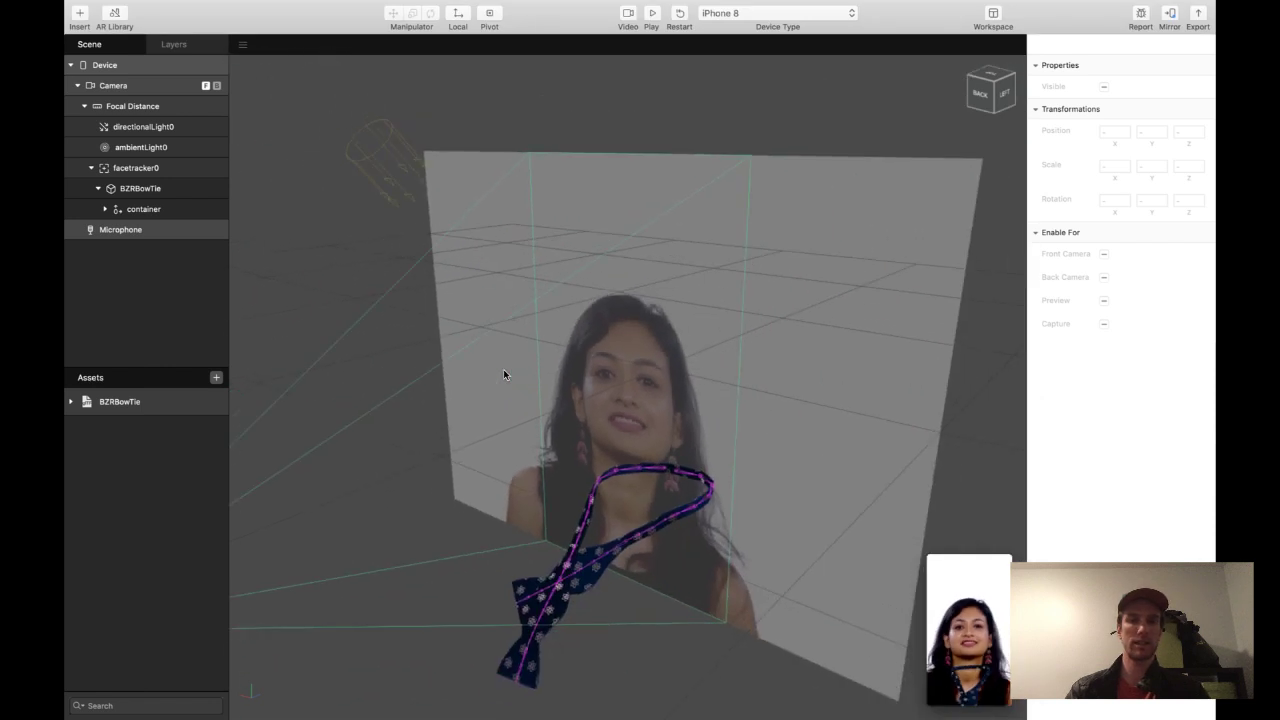
# - Start inserting a 3D object from a file on the computer
pyautogui.moveTo(313, 4)
pyautogui.click(259, 5)
pyautogui.moveTo(338, 45)
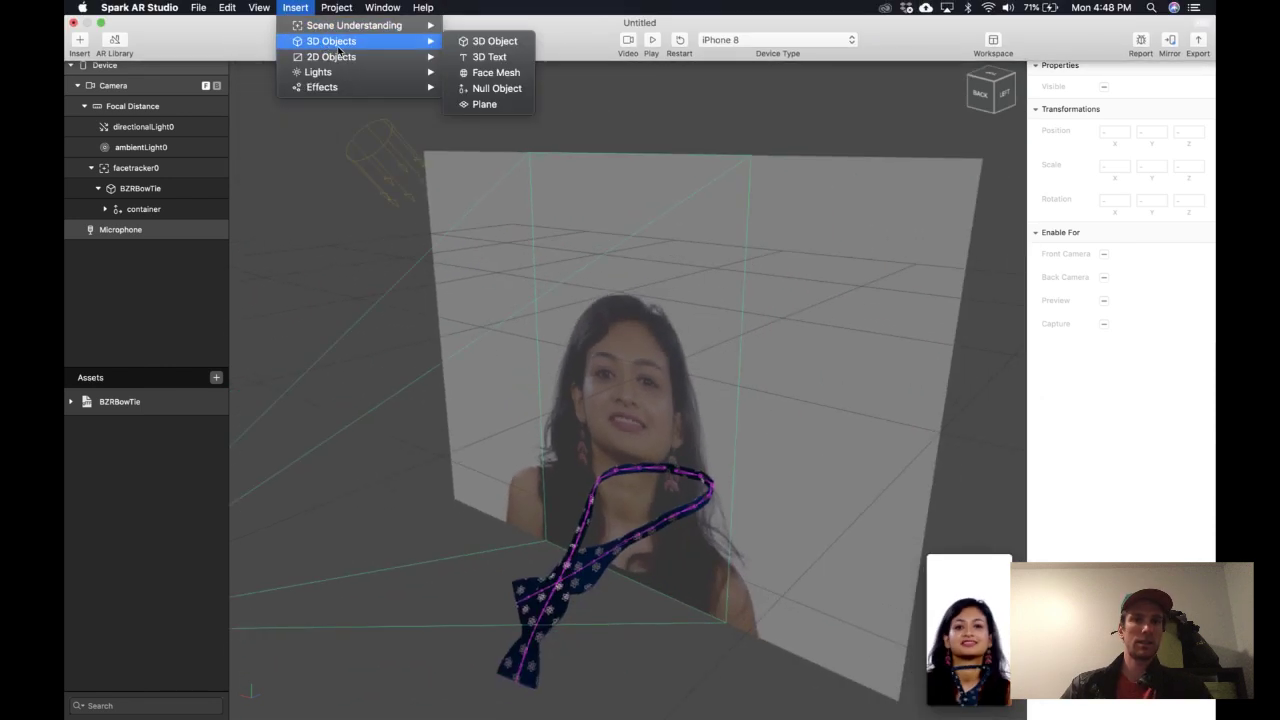
pyautogui.click(470, 43)
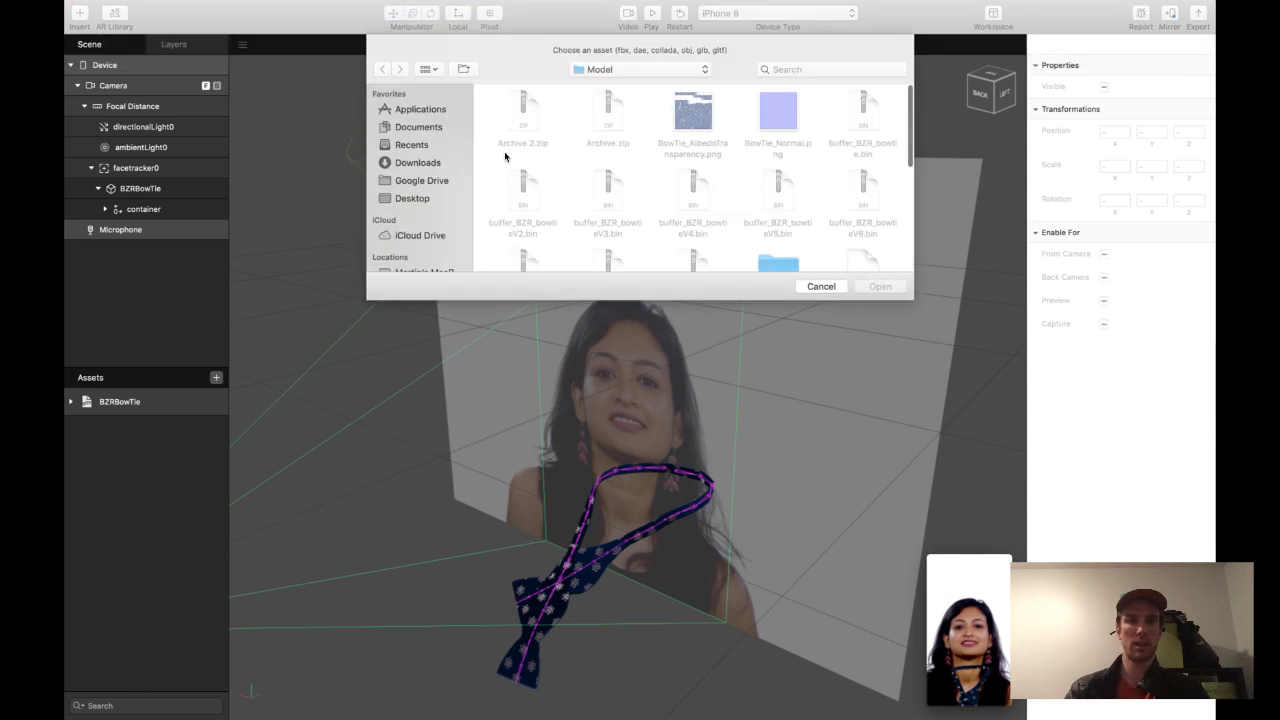
# - Browse the home and Desktop folders in the file chooser for a head occluder model
pyautogui.click(598, 69)
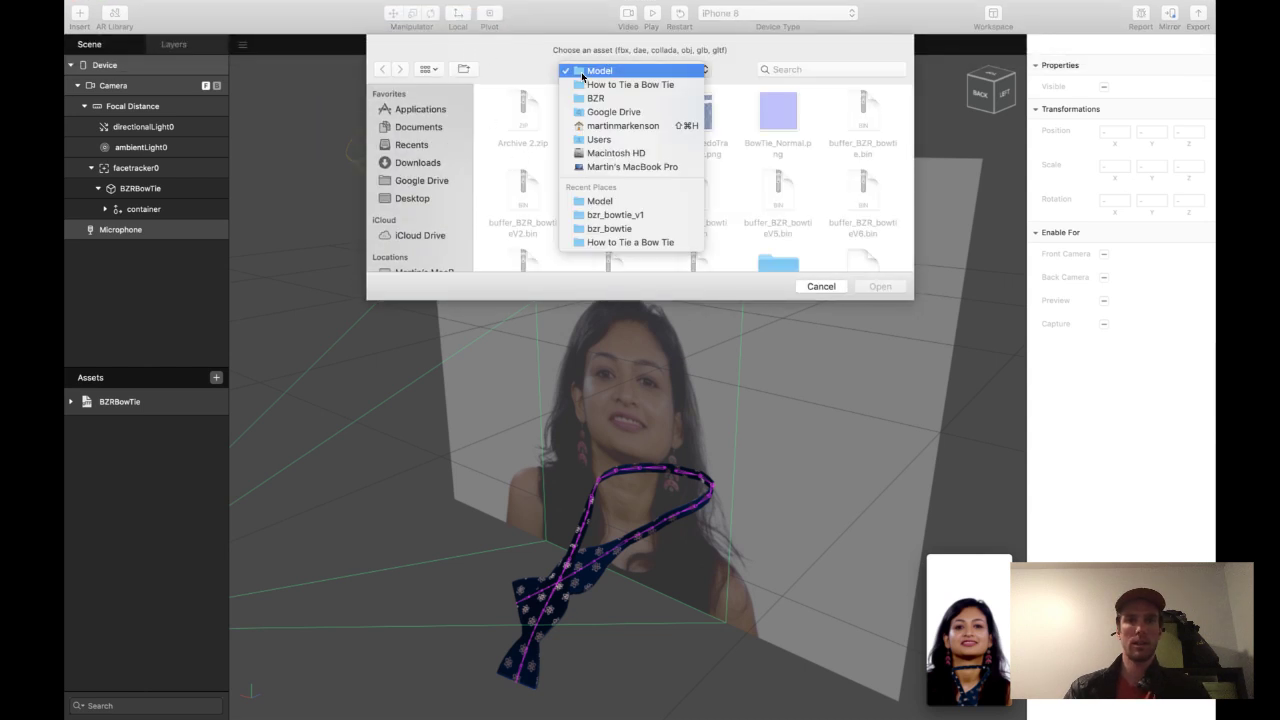
pyautogui.click(590, 127)
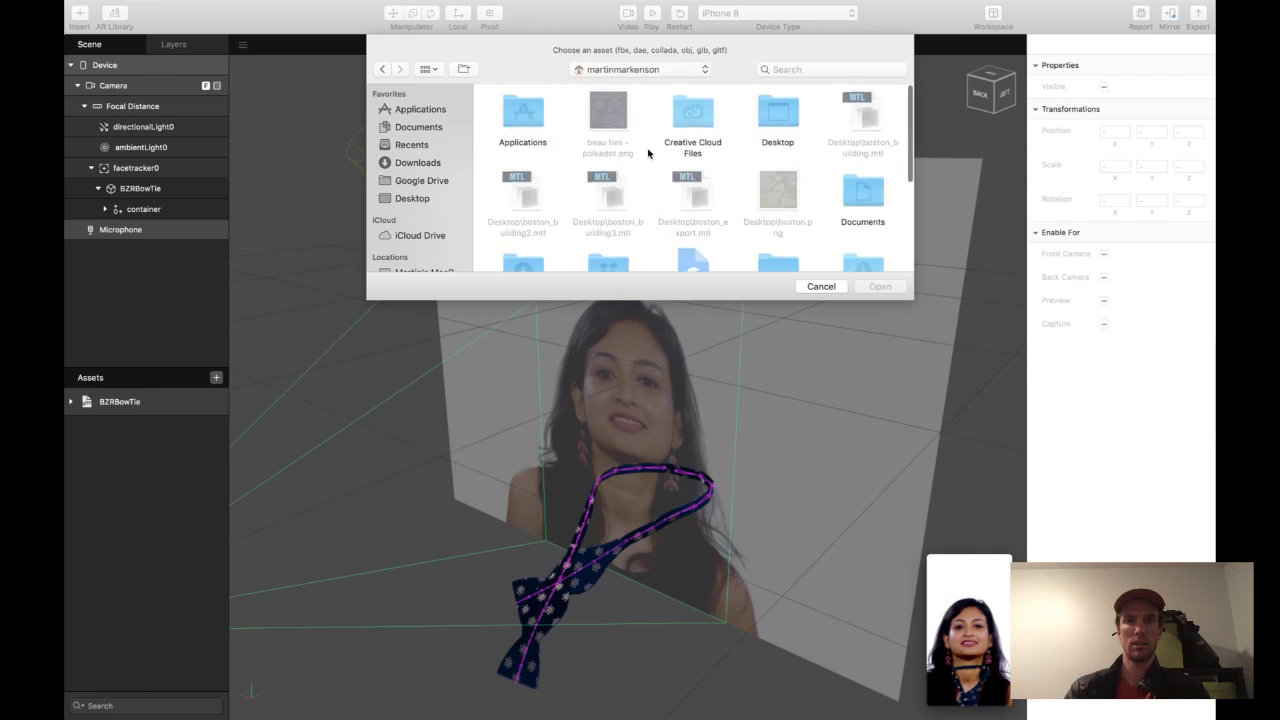
pyautogui.scroll(-5, 648, 153)
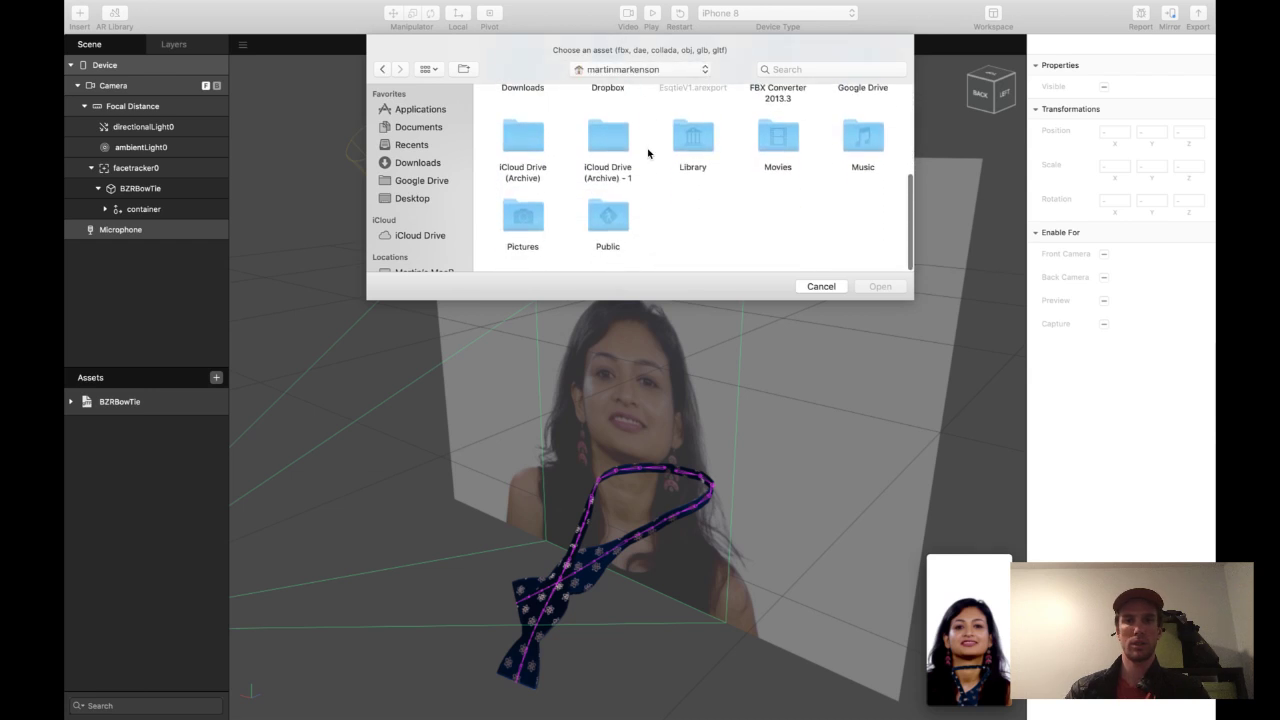
pyautogui.scroll(5, 648, 153)
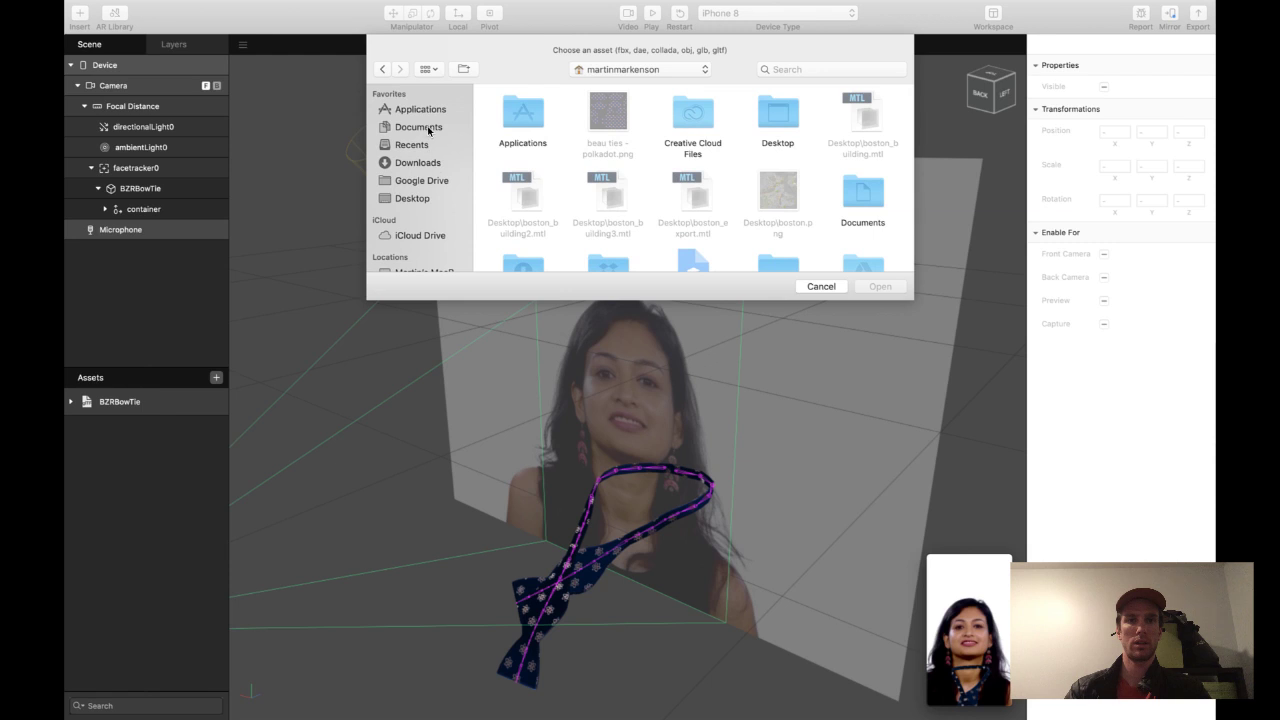
pyautogui.click(398, 204)
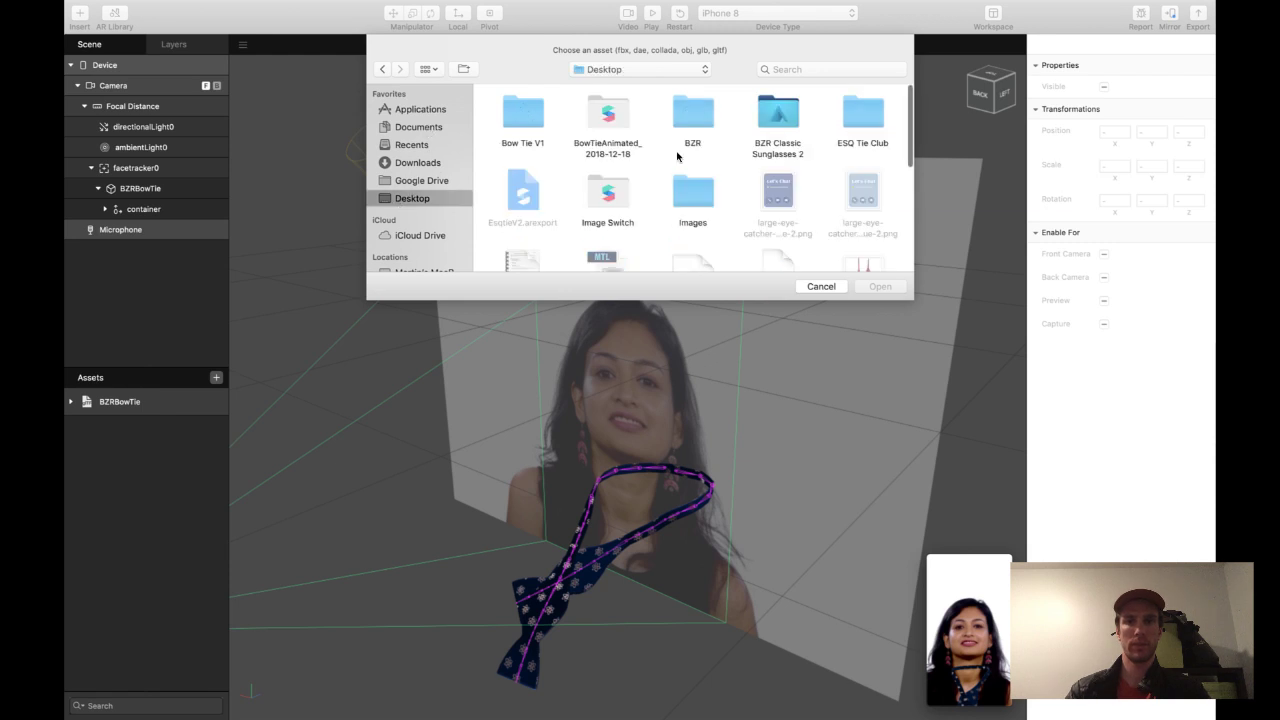
pyautogui.scroll(-2, 677, 155)
pyautogui.scroll(-5, 677, 155)
pyautogui.scroll(6, 677, 155)
pyautogui.scroll(1, 677, 156)
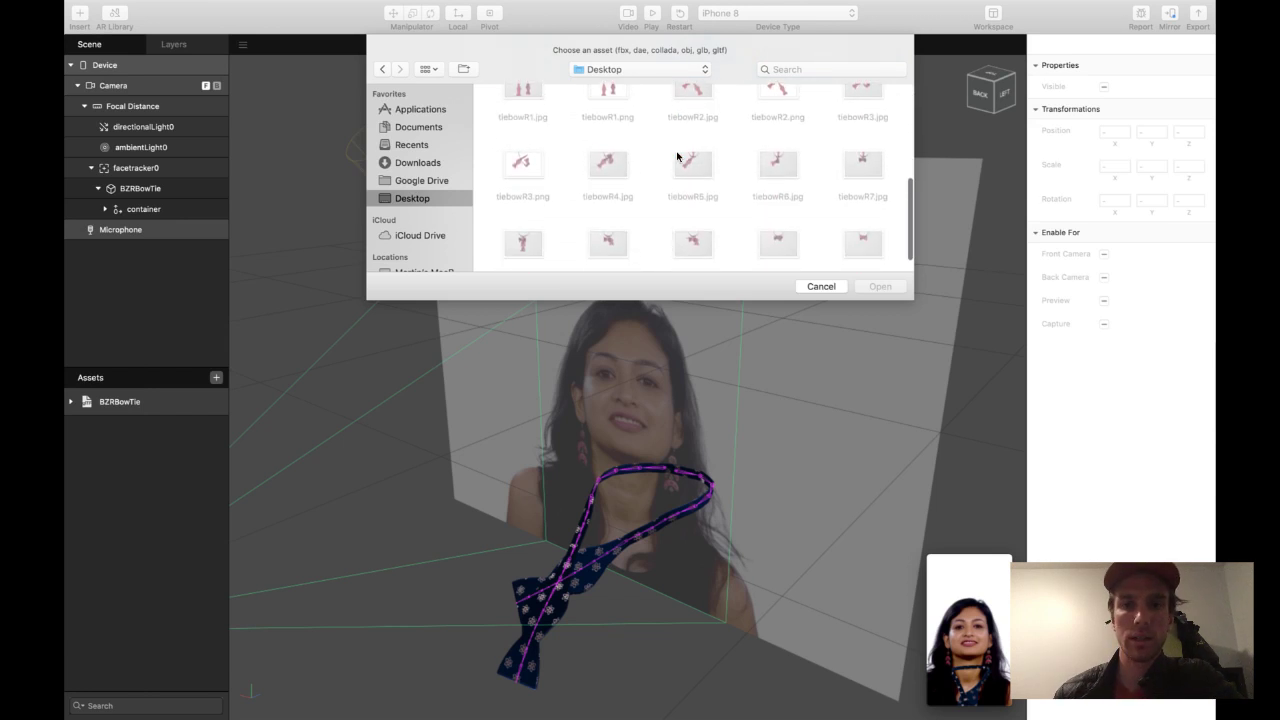
pyautogui.scroll(8, 677, 155)
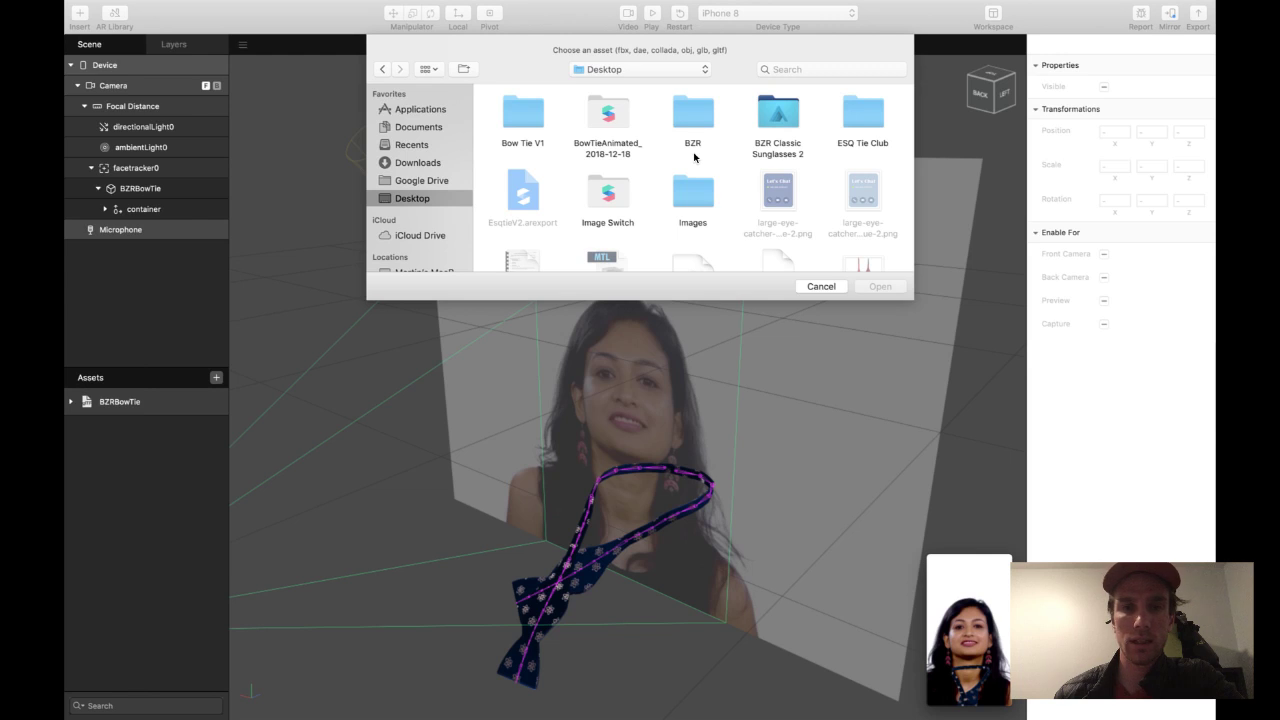
pyautogui.scroll(-5, 694, 157)
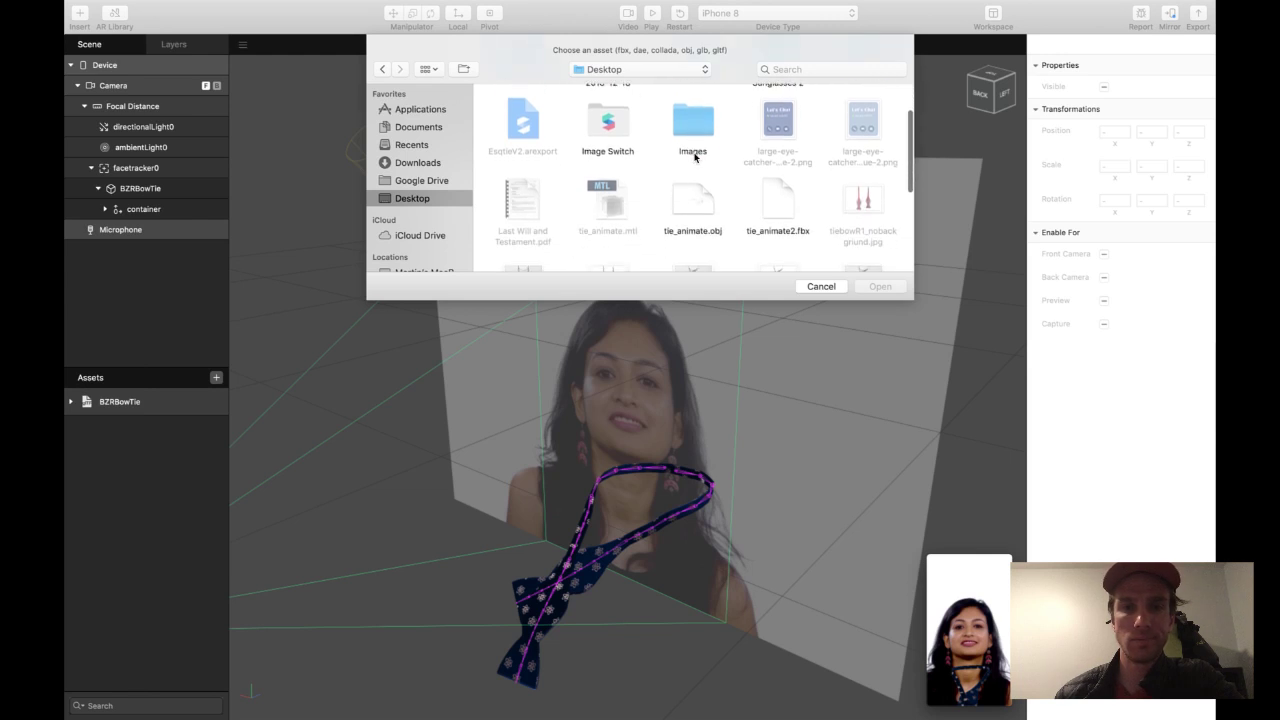
# - Switch to the macOS desktop and check the Images stack and the Image Switch folder for the head occluder
pyautogui.hotkey('ctrl', 'Left')
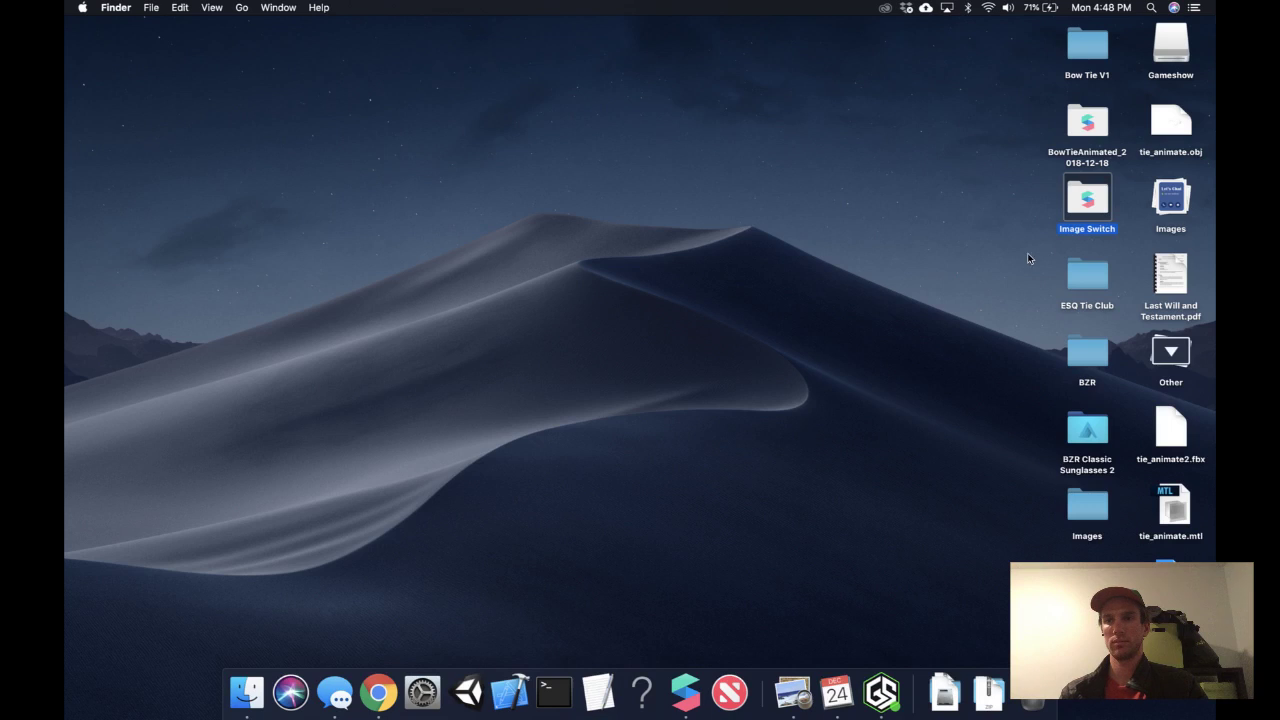
pyautogui.click(1170, 198)
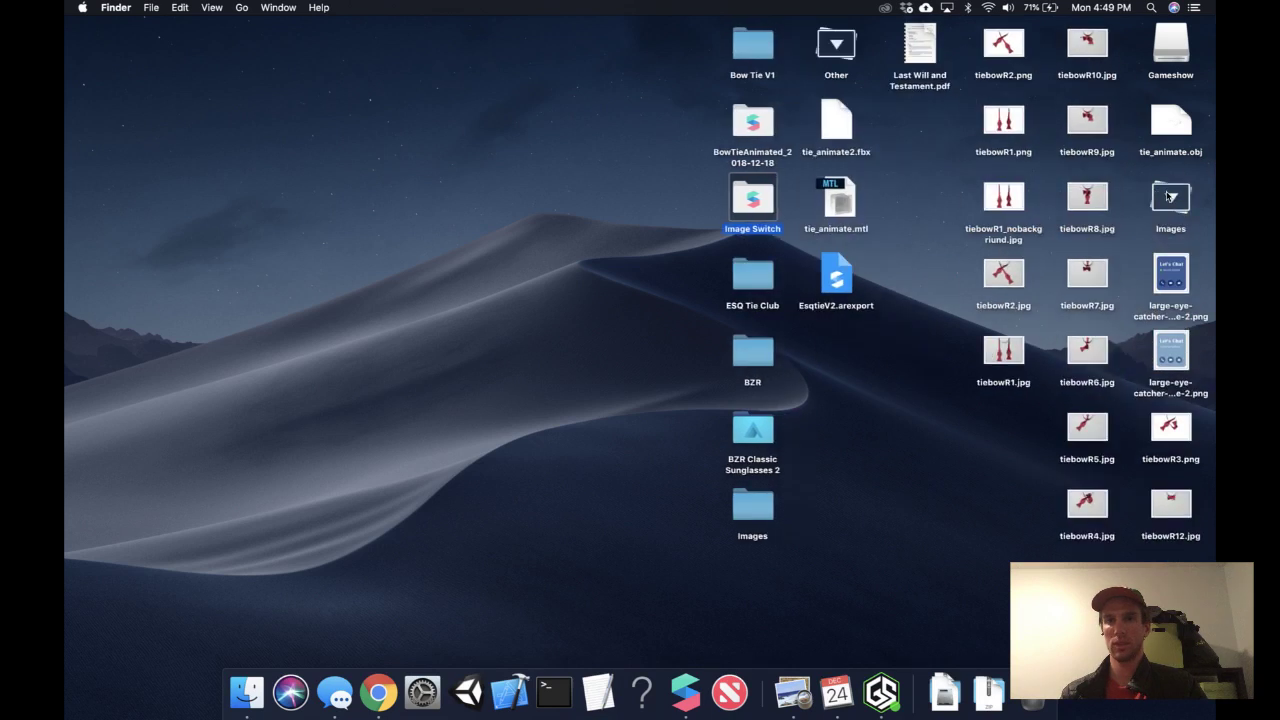
pyautogui.click(1168, 198)
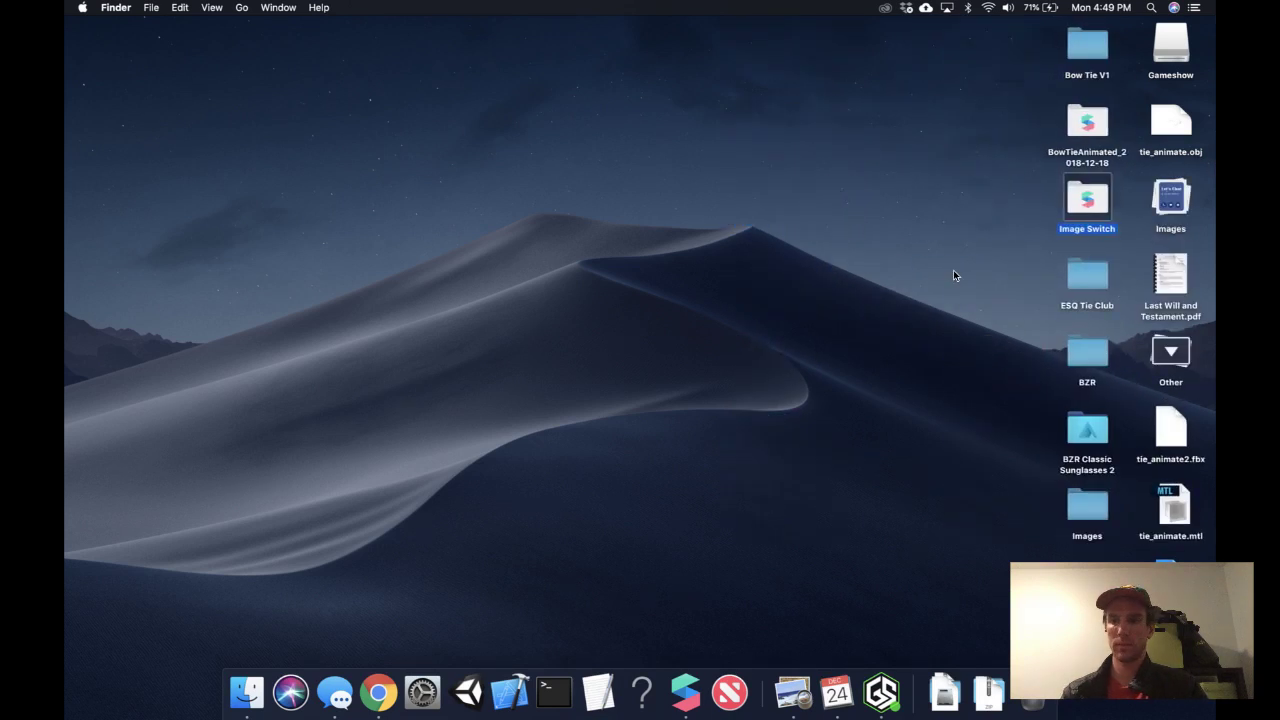
pyautogui.press('space')
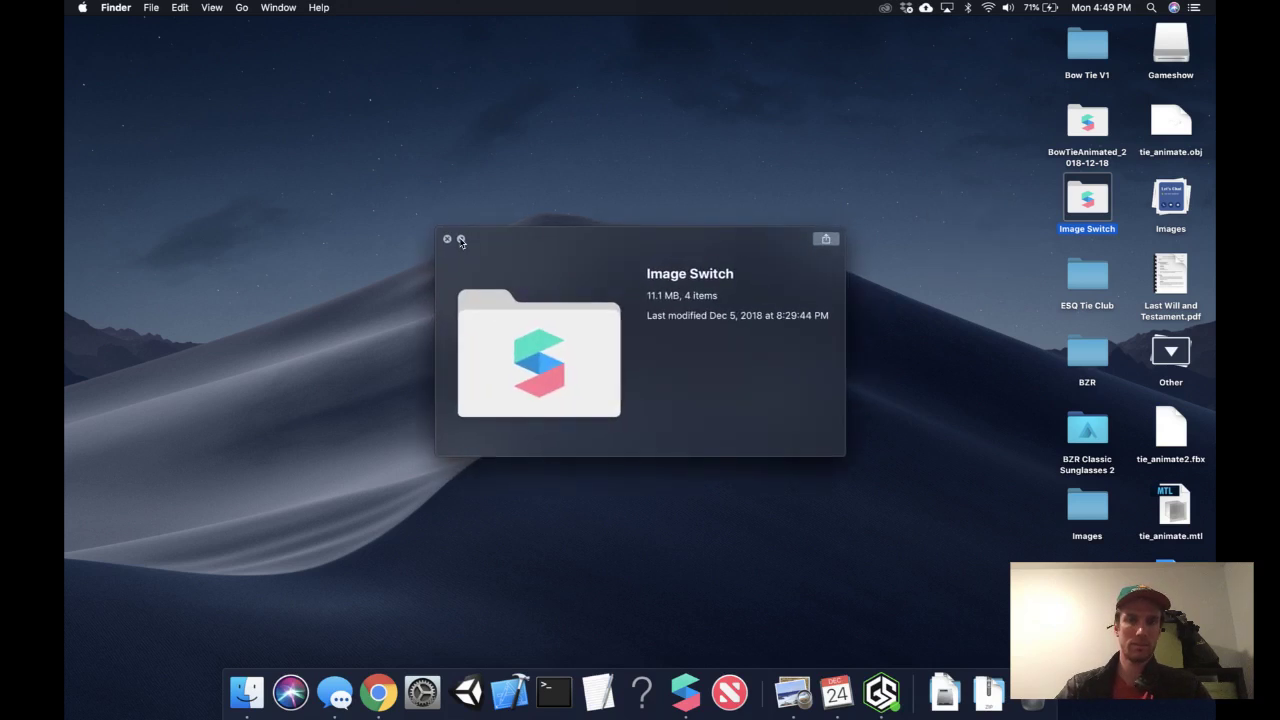
pyautogui.click(445, 239)
# - Search the Mac for "occlude" to locate the head occluder model
pyautogui.press('super+space')
pyautogui.write('occu')
pyautogui.press('BackSpace')
pyautogui.write('lude')
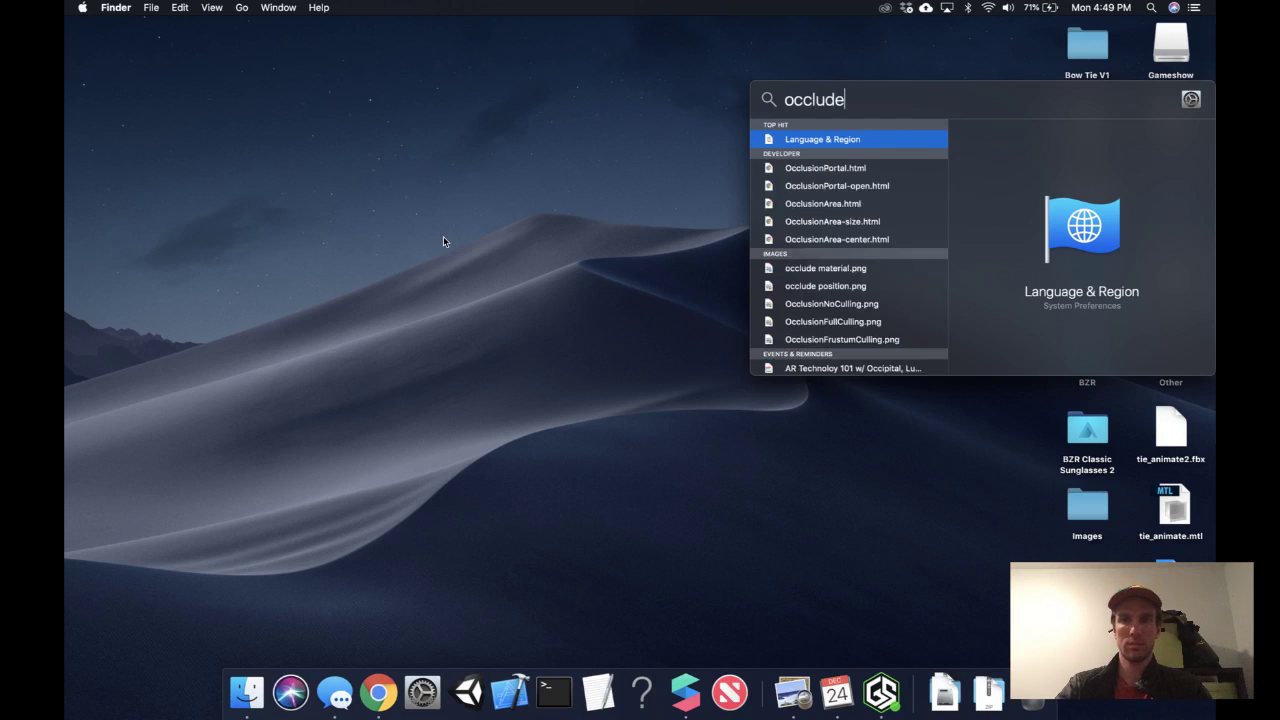
pyautogui.write(' mater')
pyautogui.press('BackSpace')
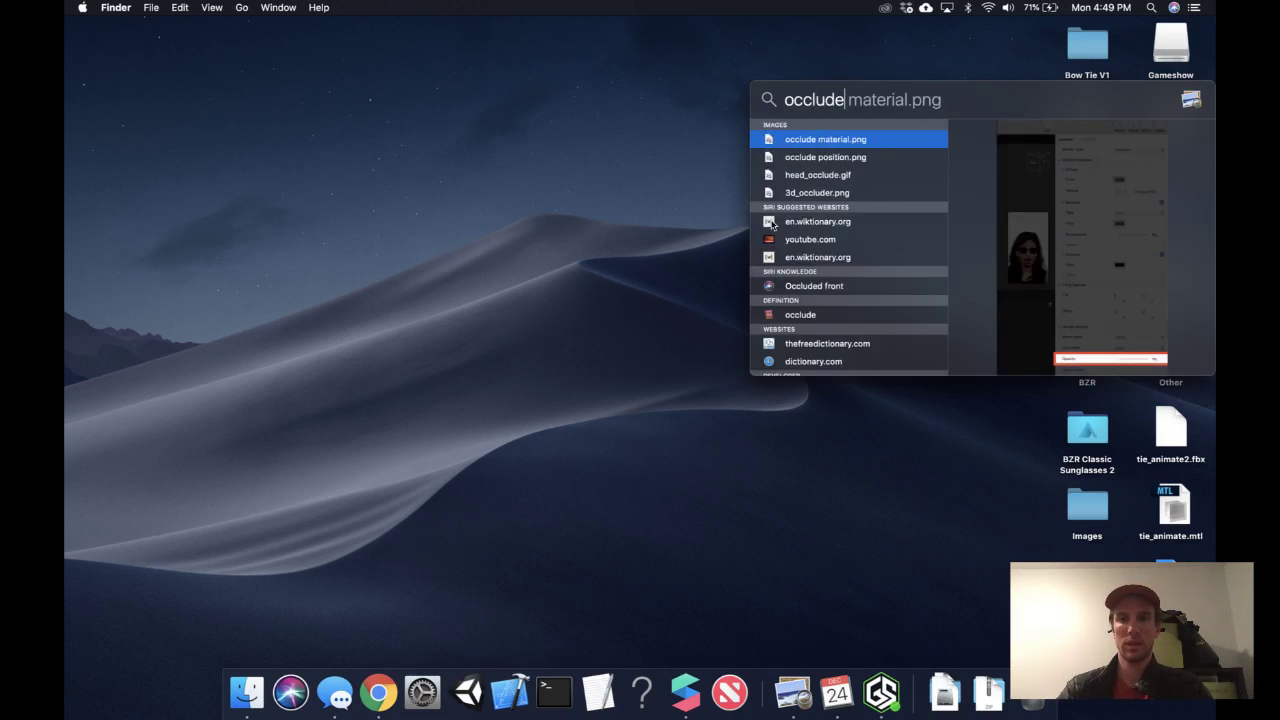
pyautogui.press('BackSpace')
pyautogui.press('BackSpace')
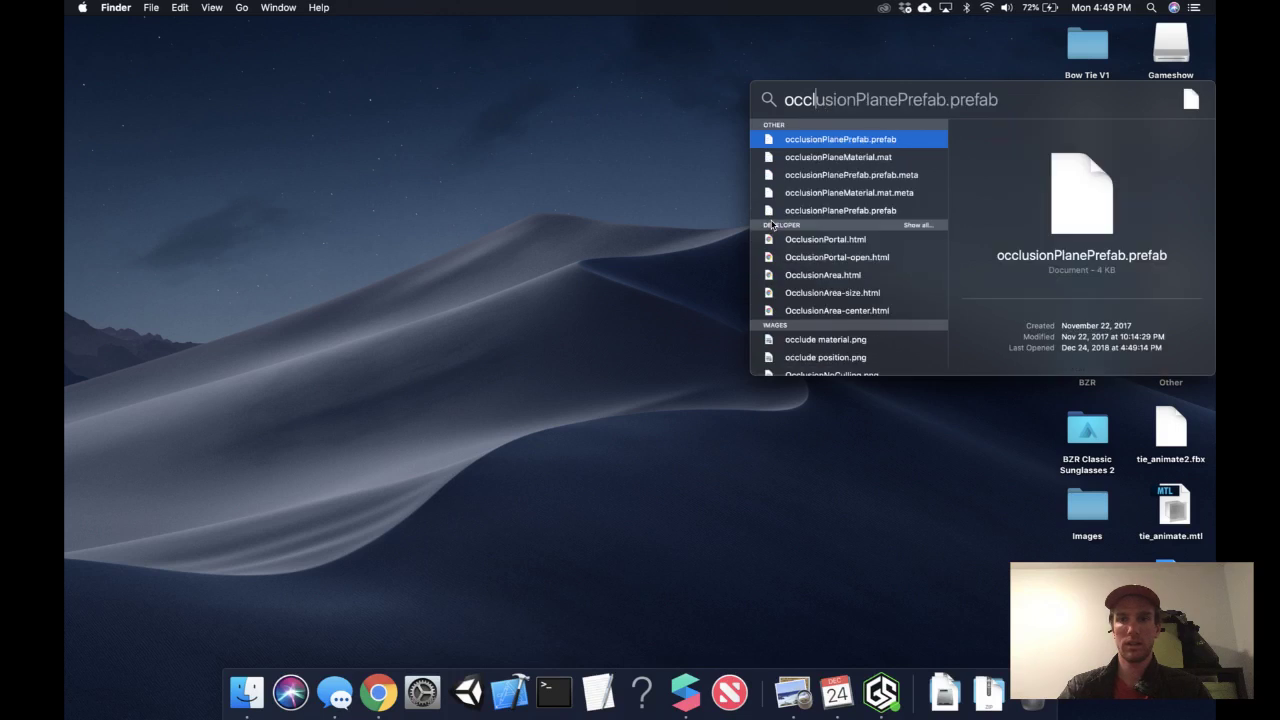
# - Search the Mac for "head_o" and open the head_occluder folder
pyautogui.press('BackSpace')
pyautogui.press('BackSpace')
pyautogui.press('BackSpace')
pyautogui.press('BackSpace')
pyautogui.write('head_')
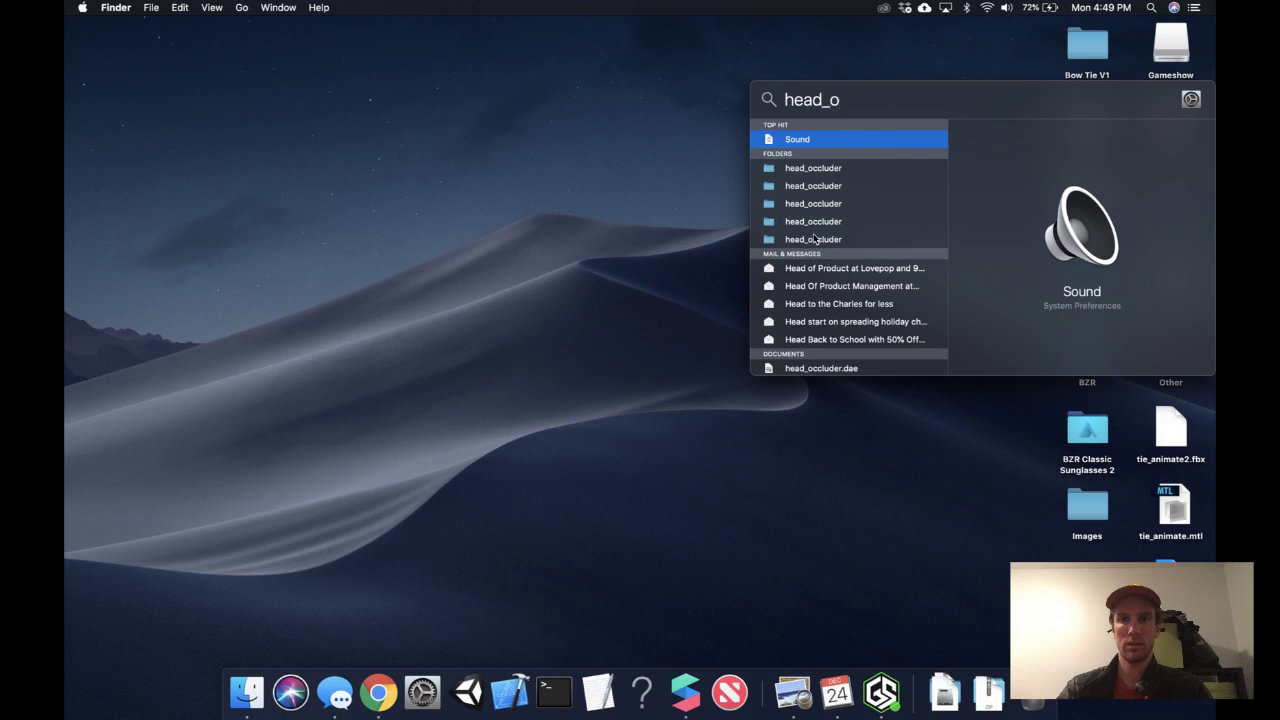
pyautogui.doubleClick(810, 138)
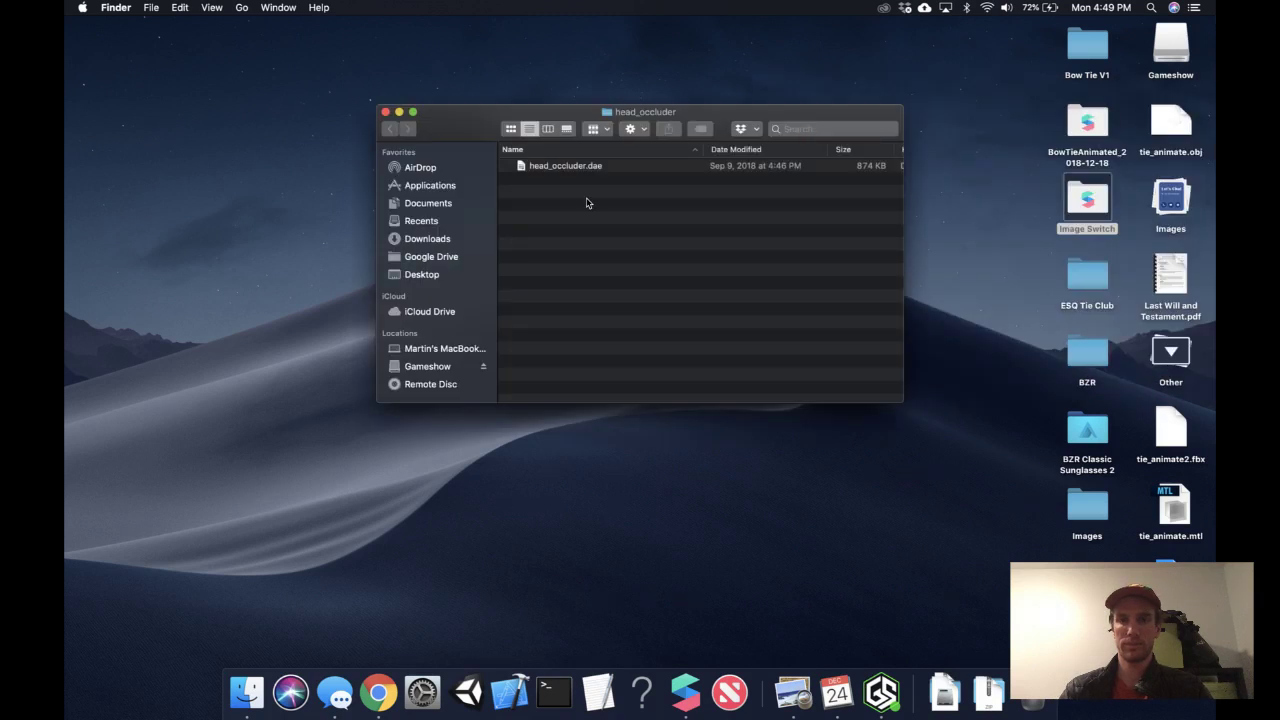
# - Copy head_occluder.dae from the head_occluder folder onto the desktop
pyautogui.click(563, 165)
pyautogui.press('super+c')
pyautogui.click(657, 491)
pyautogui.press('super+v')
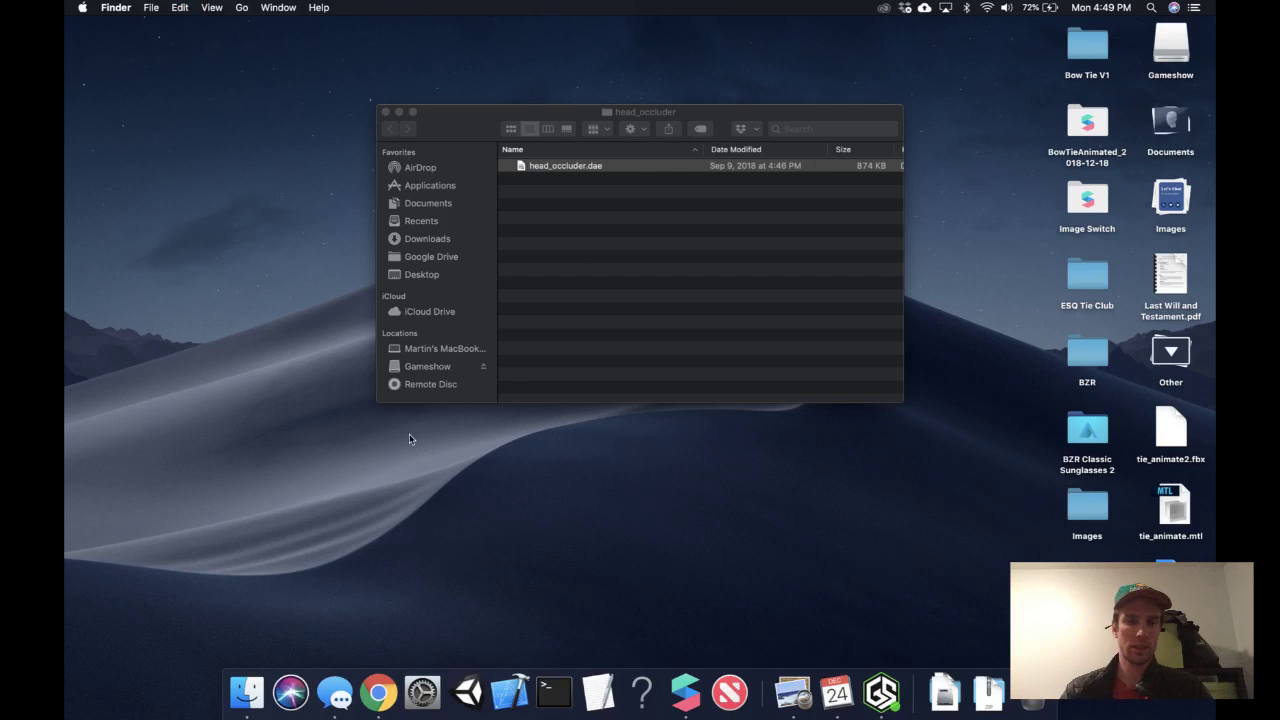
# - Return to Spark AR Studio and look through the Desktop and Documents folders in the file chooser for head_occluder.dae
pyautogui.hotkey('ctrl', 'Right')
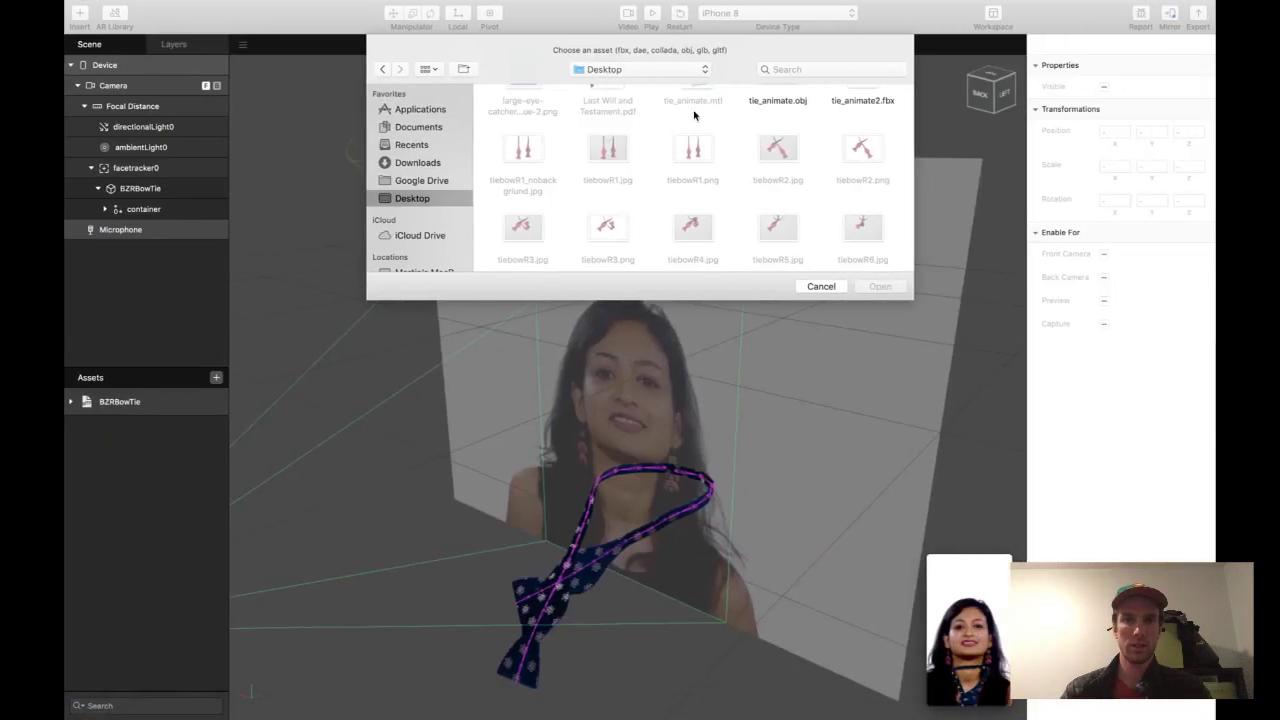
pyautogui.scroll(5, 614, 136)
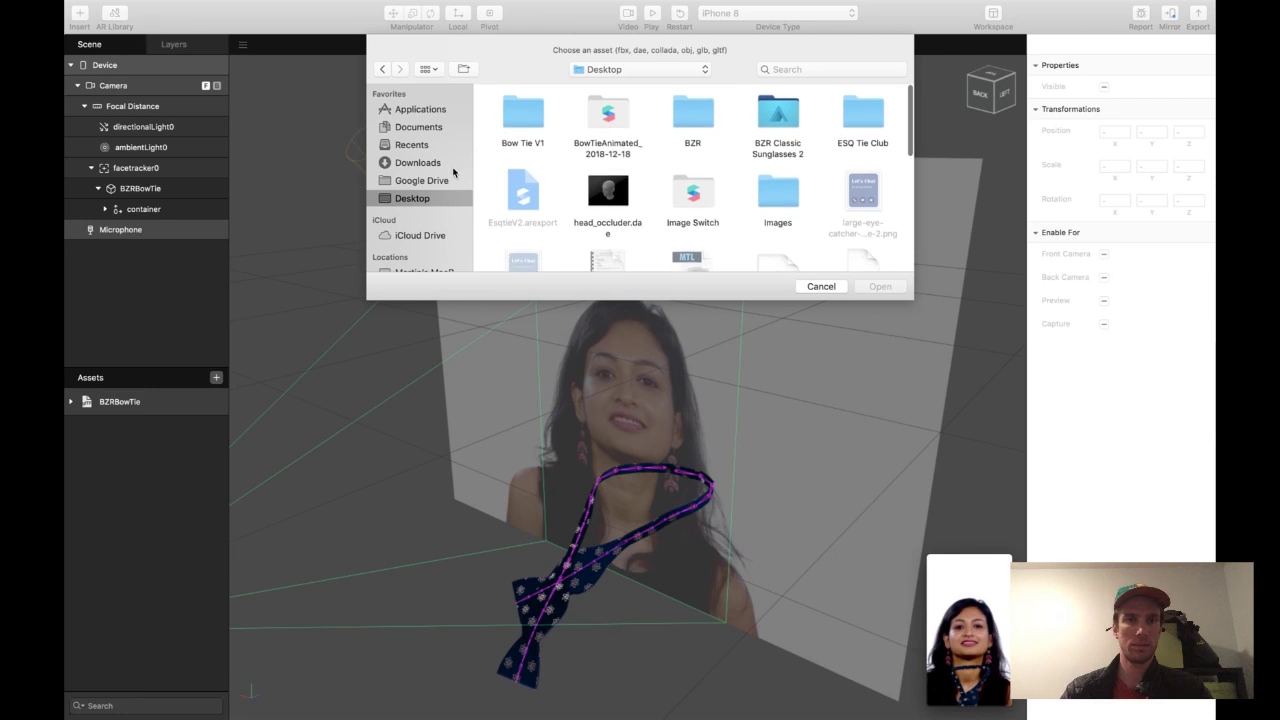
pyautogui.click(416, 127)
pyautogui.scroll(-5, 677, 171)
pyautogui.scroll(5, 675, 172)
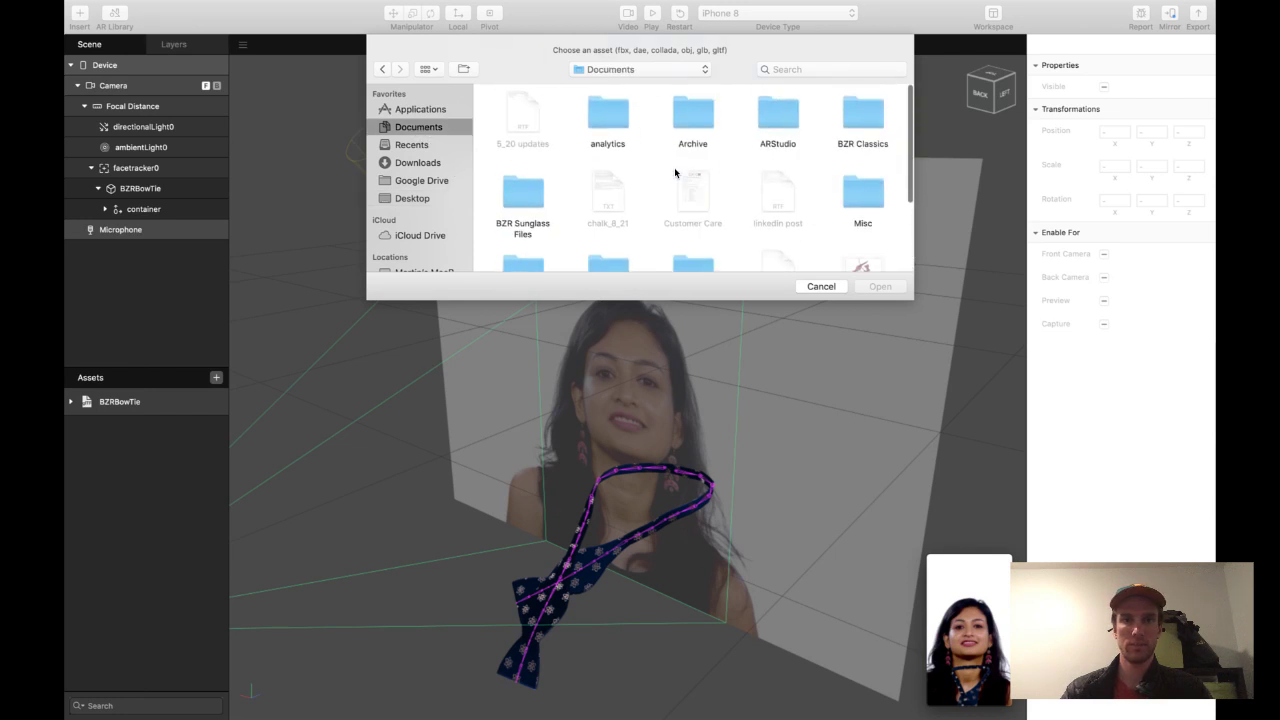
# - Switch to the macOS desktop and try to move head_occluder.dae into the Documents stack
pyautogui.hotkey('ctrl', 'Left')
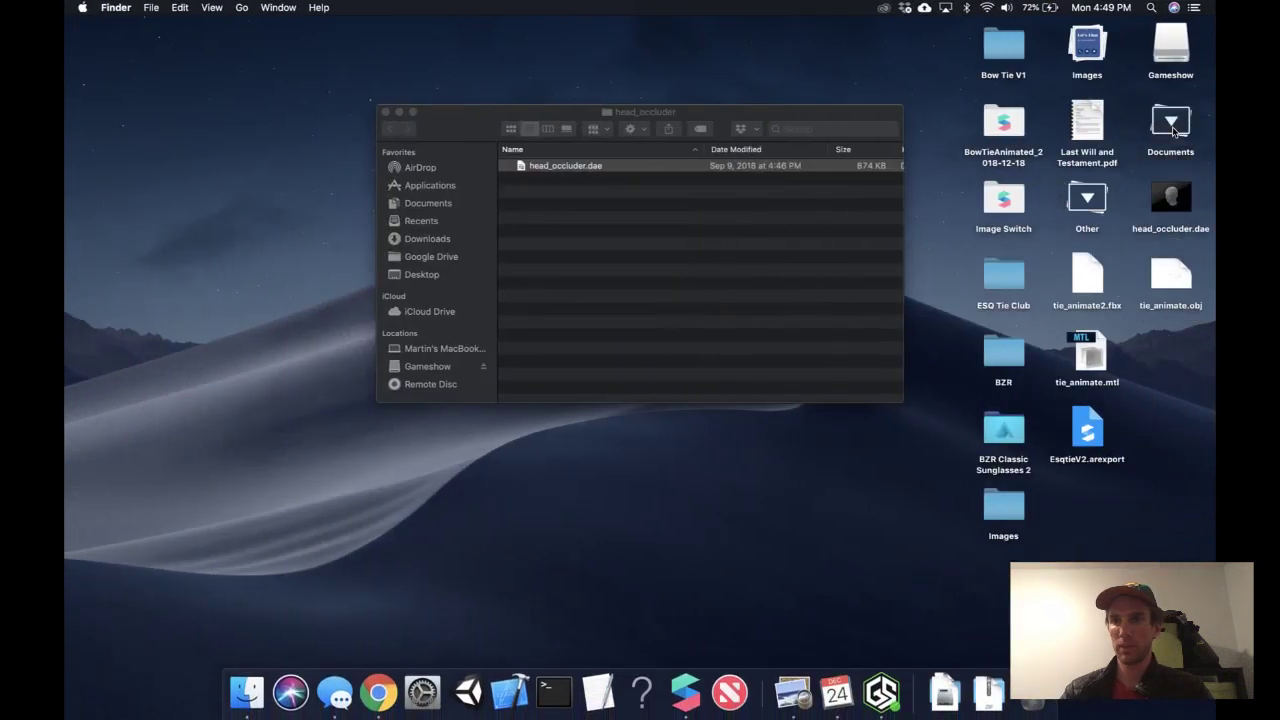
pyautogui.click(1172, 205)
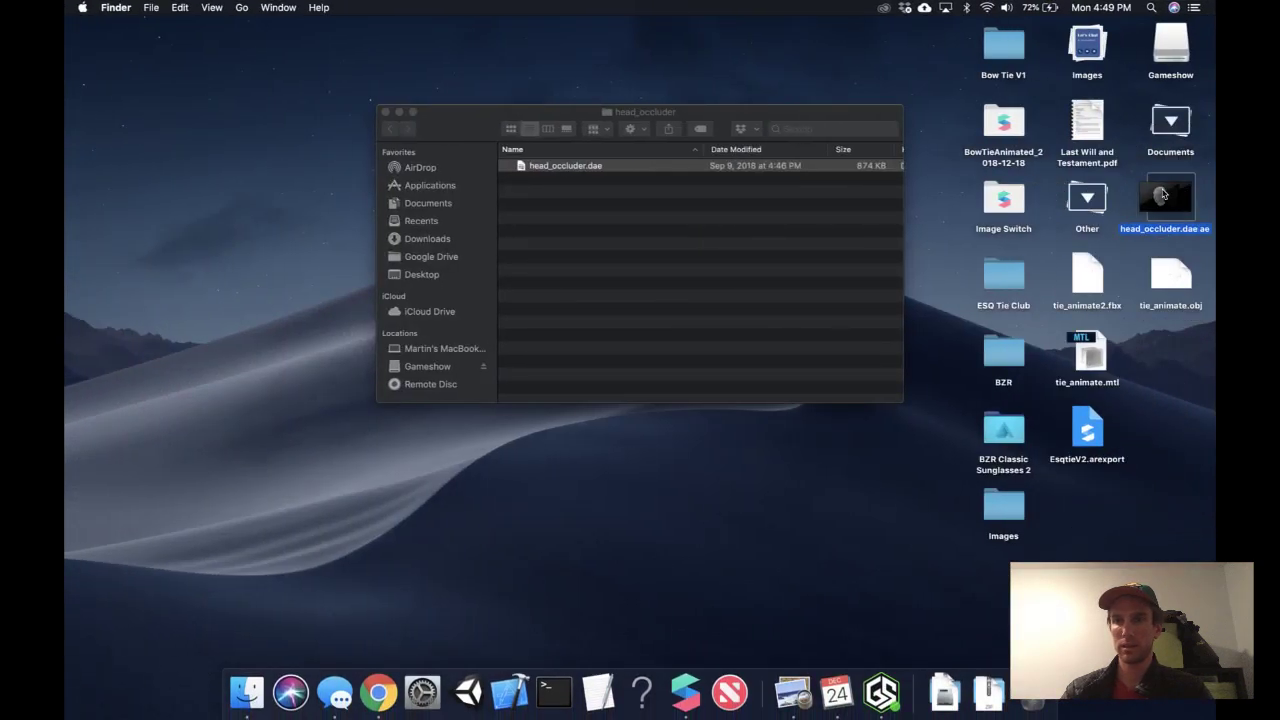
pyautogui.moveTo(1138, 215); pyautogui.dragTo(1160, 145)
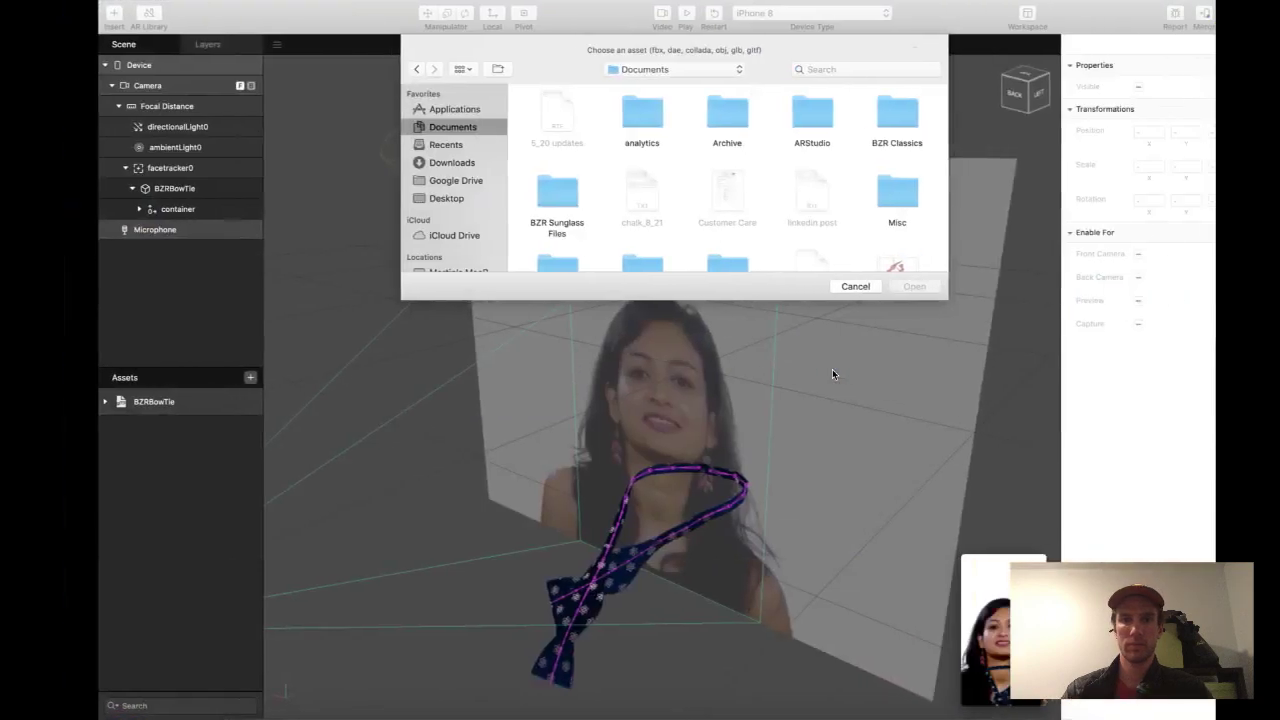
# - Import head_occluder.dae from the Desktop folder into the Spark AR Studio scene without resizing it to fit the viewport
pyautogui.scroll(-5, 662, 156)
pyautogui.scroll(3, 662, 156)
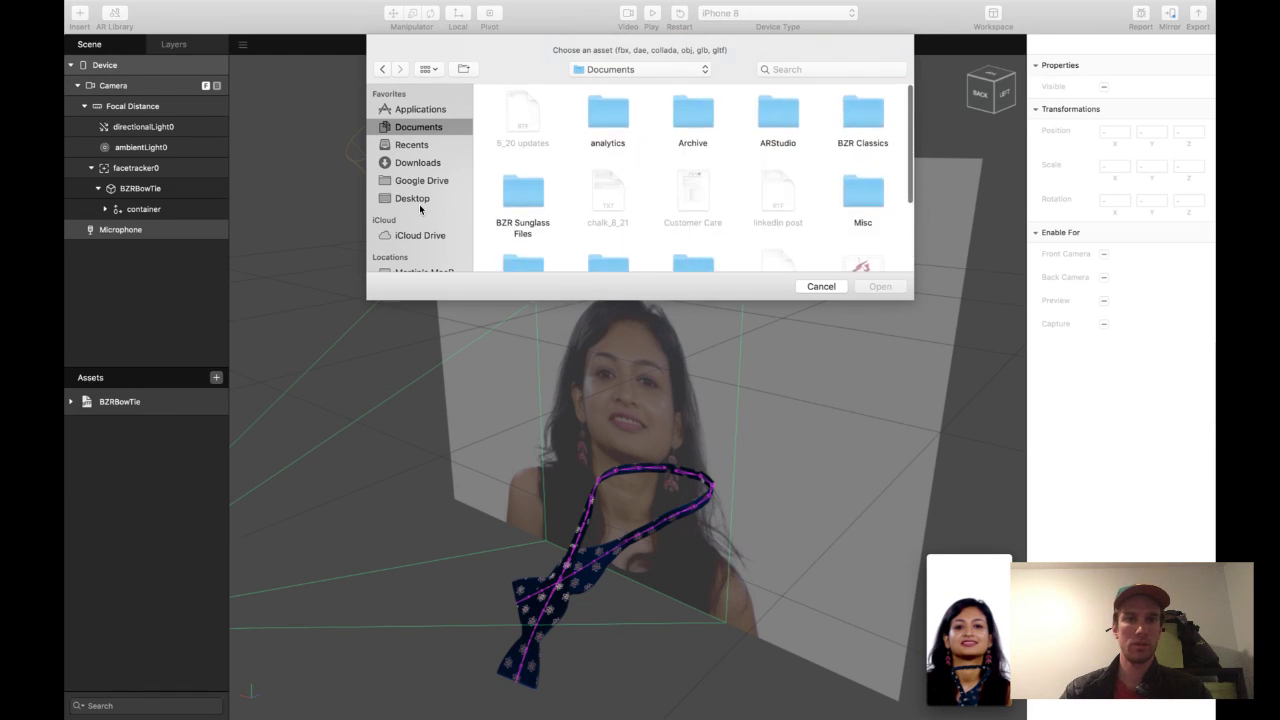
pyautogui.click(414, 198)
pyautogui.doubleClick(608, 190)
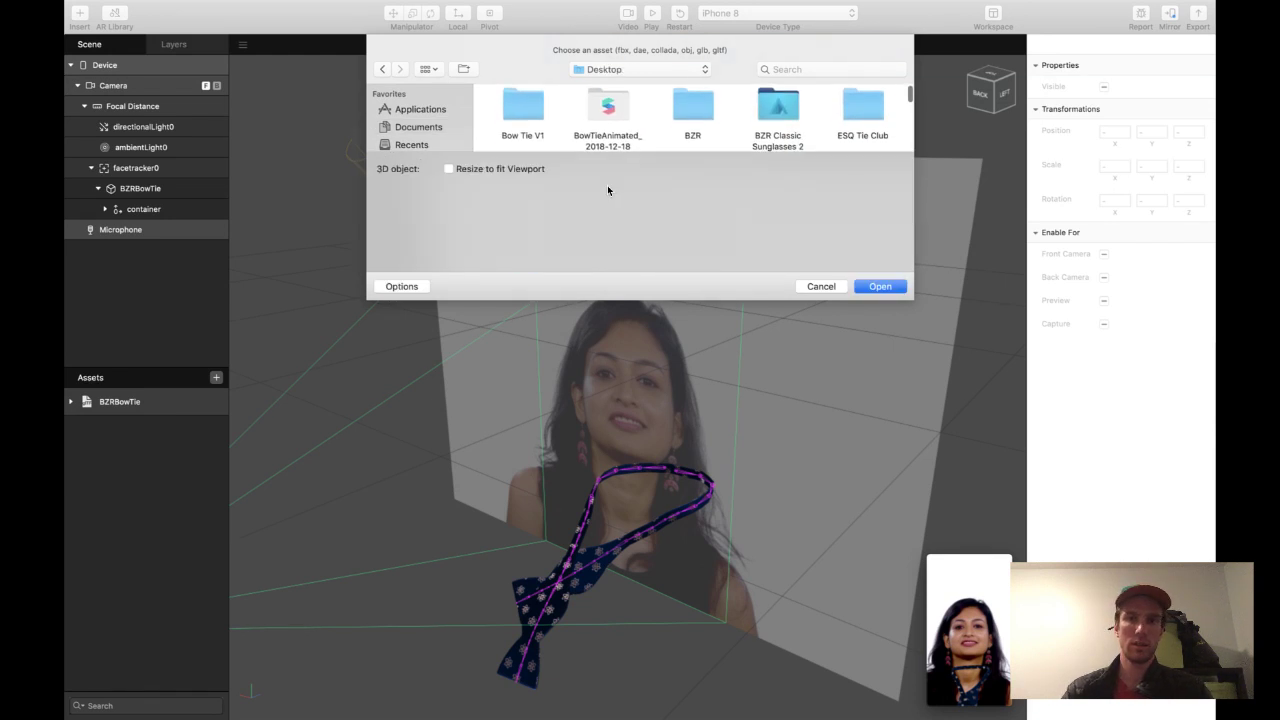
pyautogui.scroll(-5, 679, 245)
pyautogui.scroll(5, 679, 245)
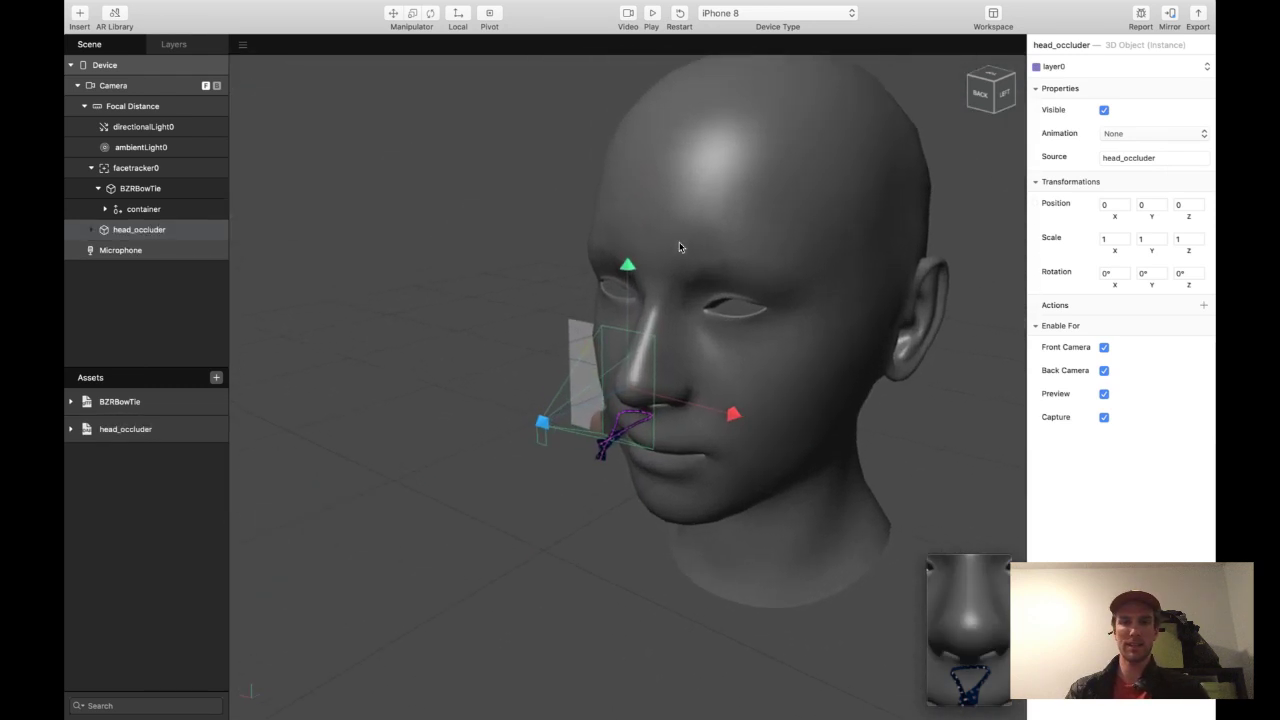
# - Nest head_occluder under facetracker0 in the scene, above BZRBowTie
pyautogui.scroll(-3, 679, 245)
pyautogui.scroll(1, 679, 247)
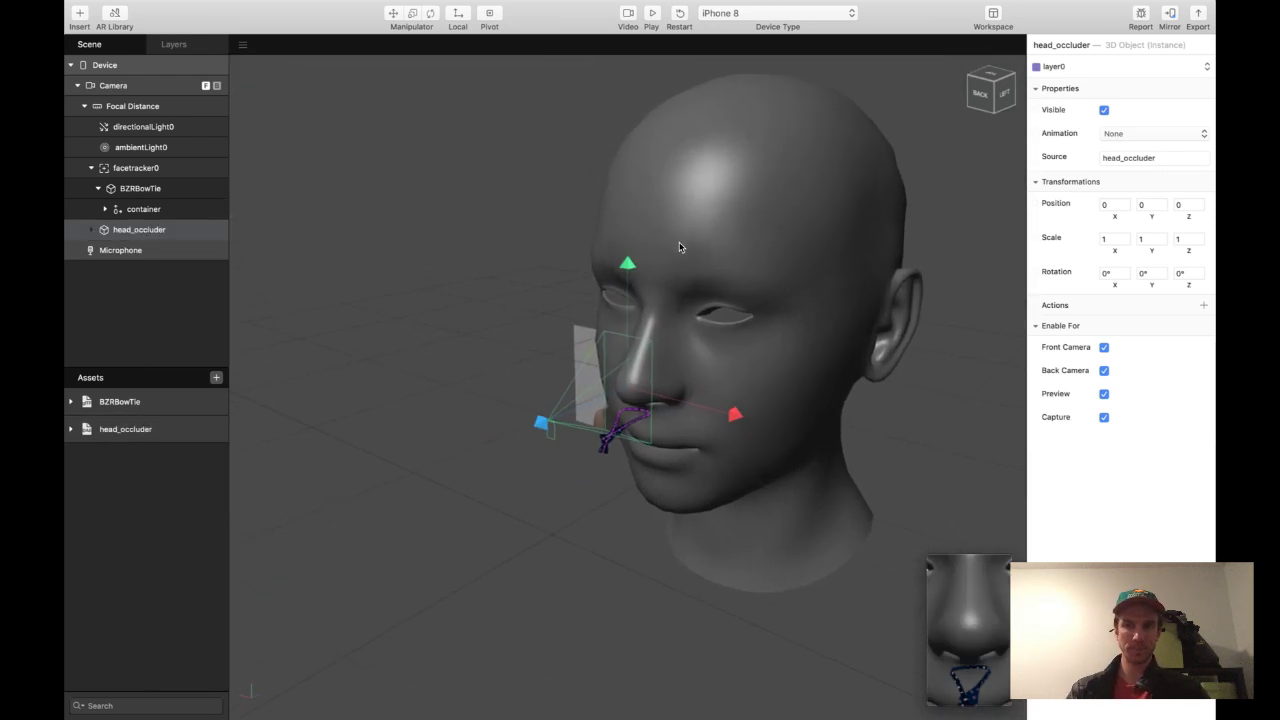
pyautogui.click(1102, 241)
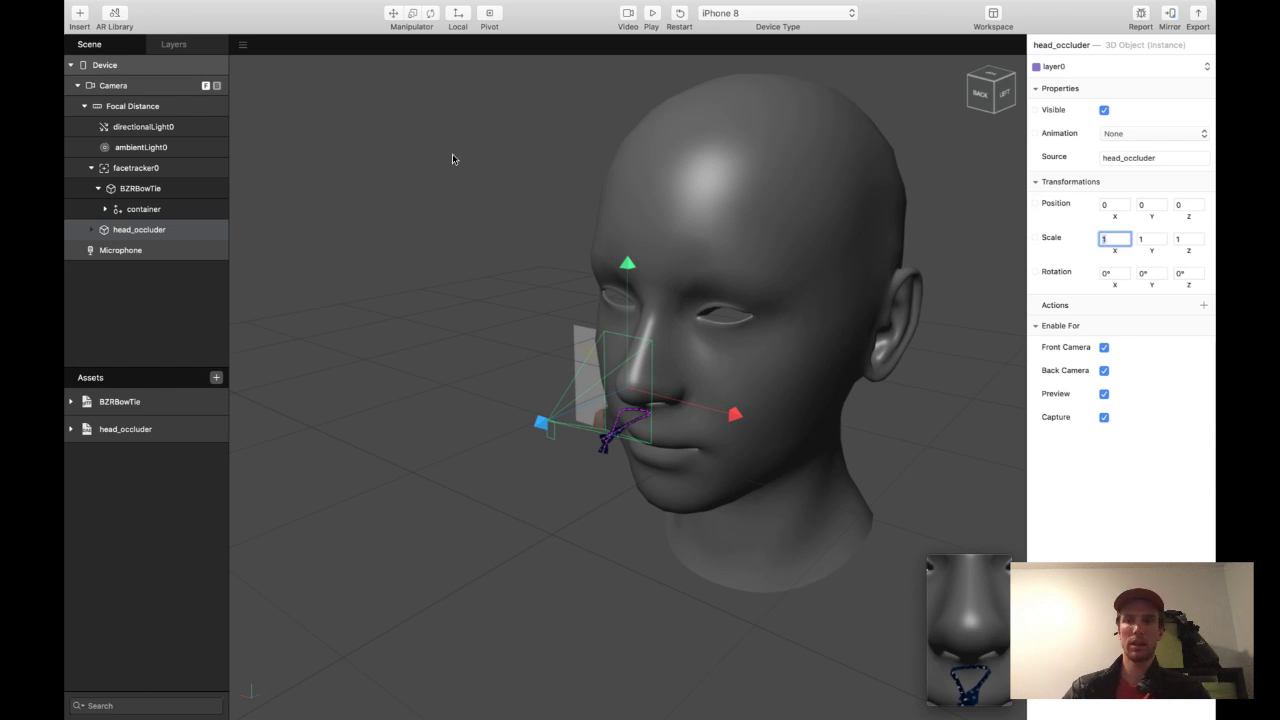
pyautogui.click(92, 169)
pyautogui.moveTo(140, 188)
pyautogui.mouseDown()
pyautogui.moveTo(128, 167)
pyautogui.moveTo(141, 170)
pyautogui.mouseUp()
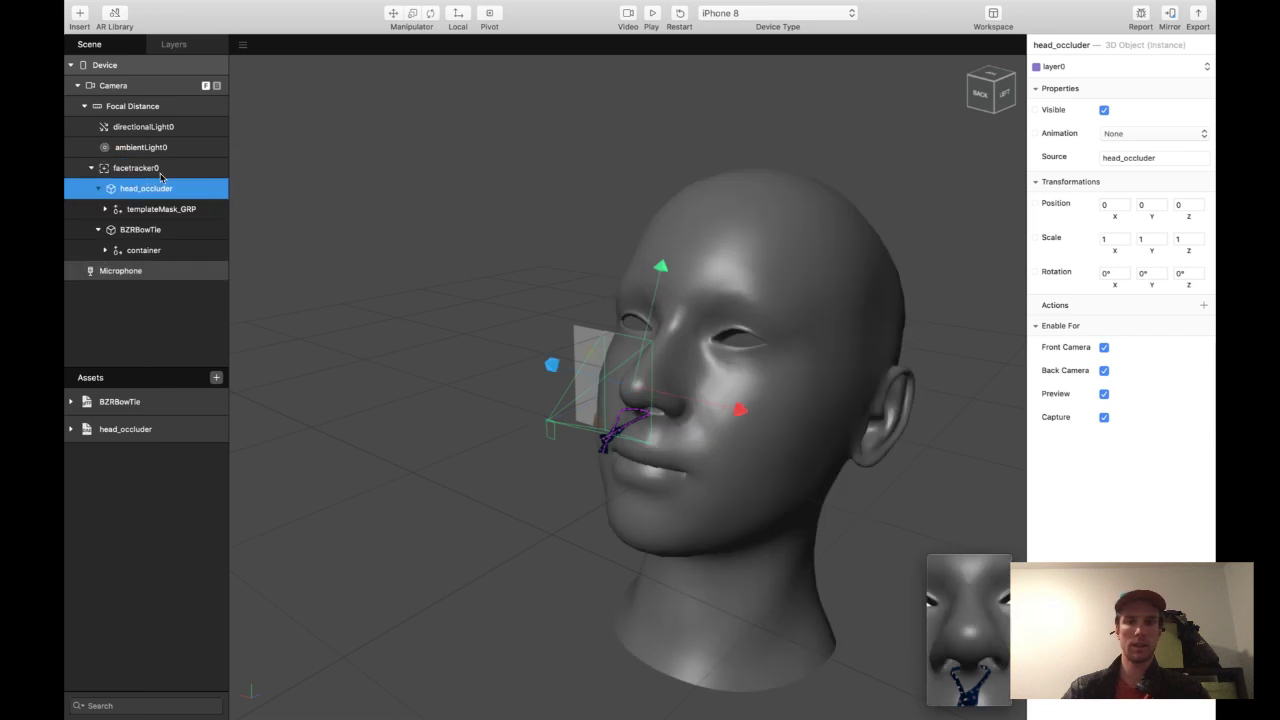
# - Set head_occluder's scale to 0.1 on X, Y and Z
pyautogui.click(1107, 242)
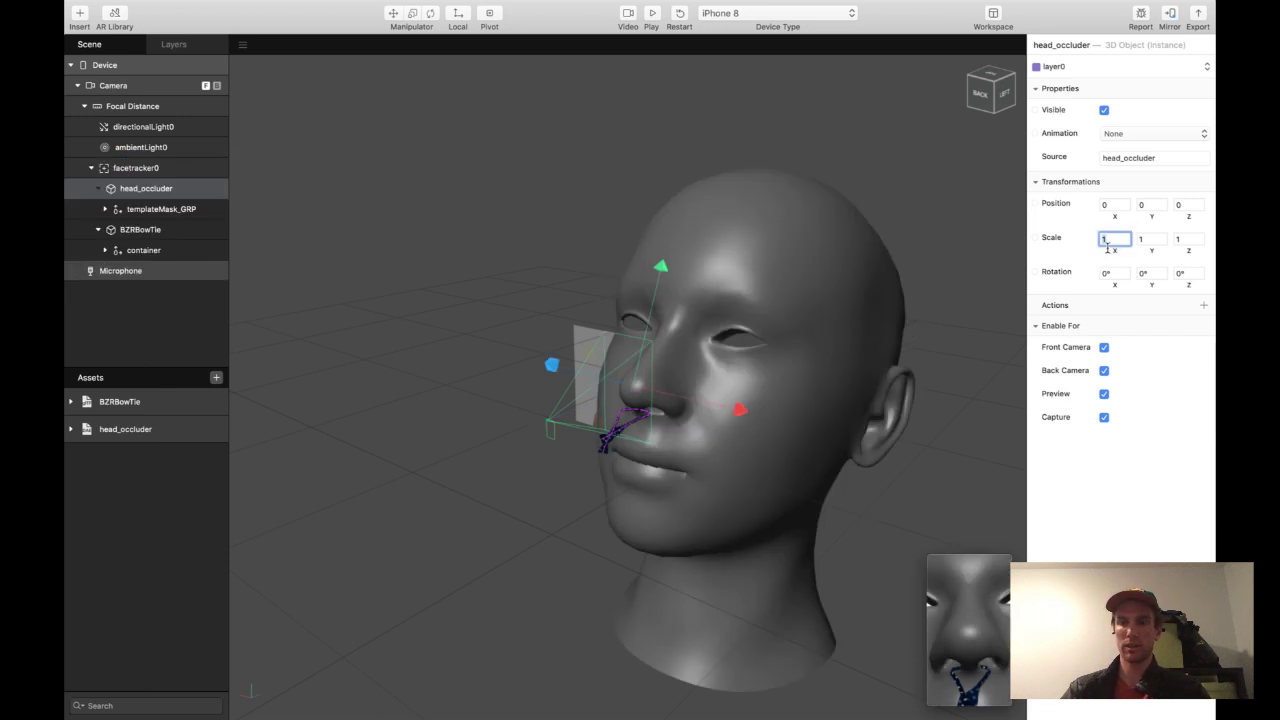
pyautogui.write('0.1')
pyautogui.press('Tab')
pyautogui.write('0.1')
pyautogui.press('Tab')
pyautogui.write('0.1')
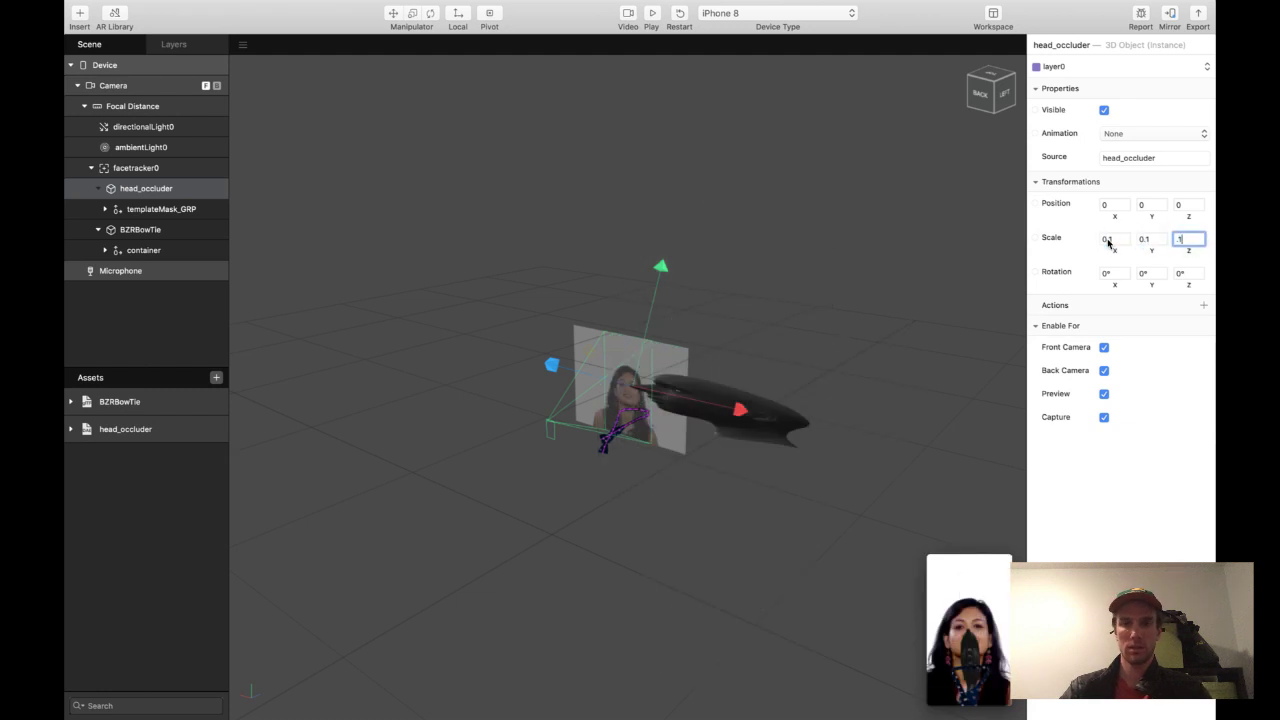
pyautogui.press('Return')
pyautogui.scroll(5, 652, 418)
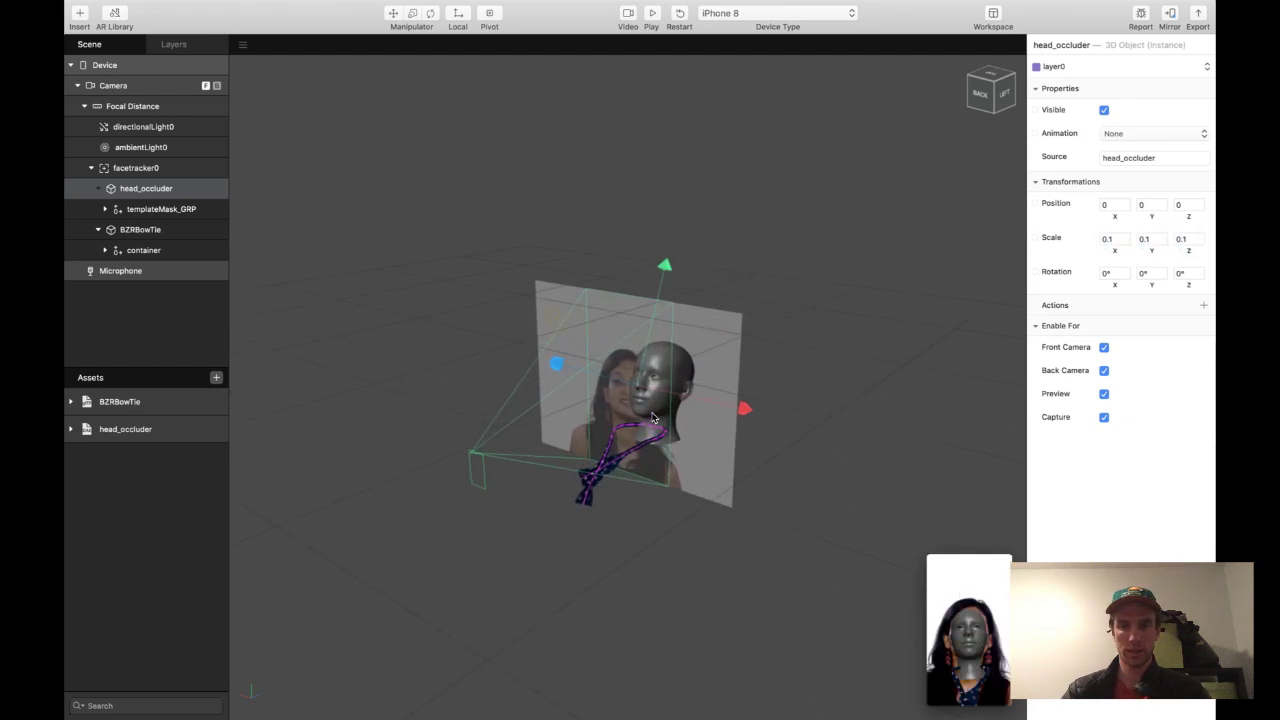
# - Set head_occluder's scale to 0.15 on X and Y
pyautogui.scroll(2, 652, 418)
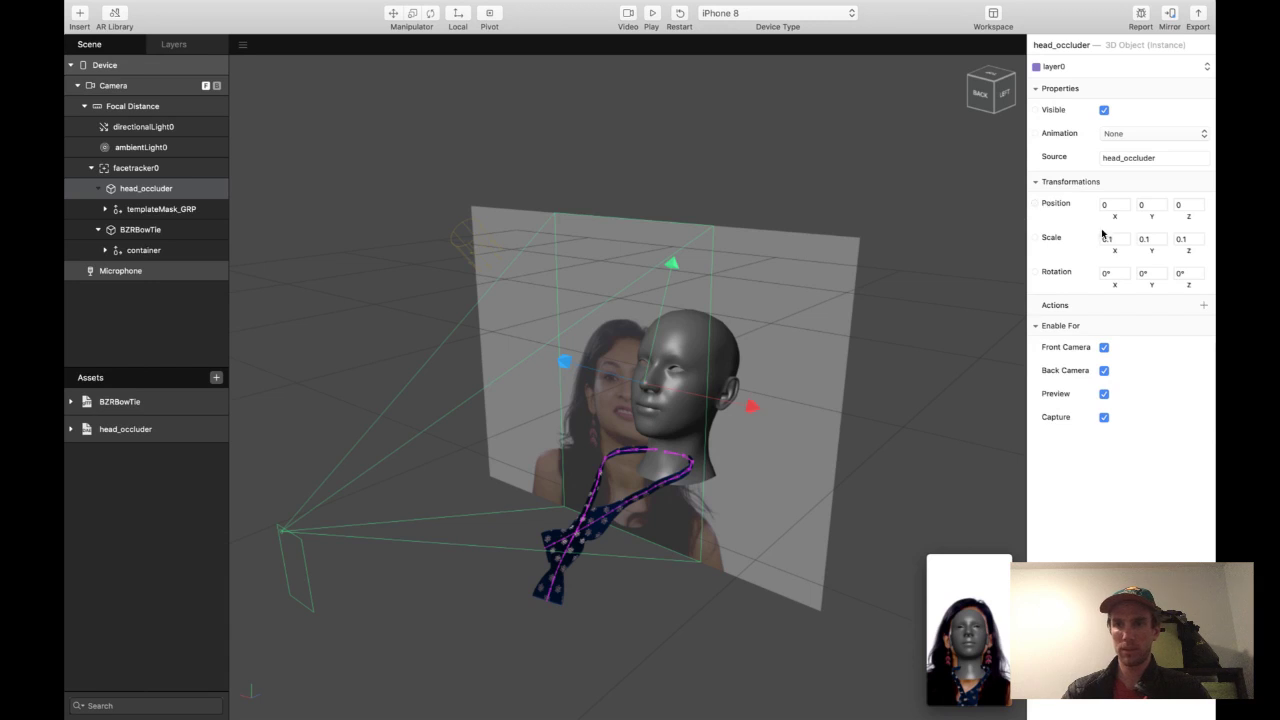
pyautogui.write('5')
pyautogui.press('Return')
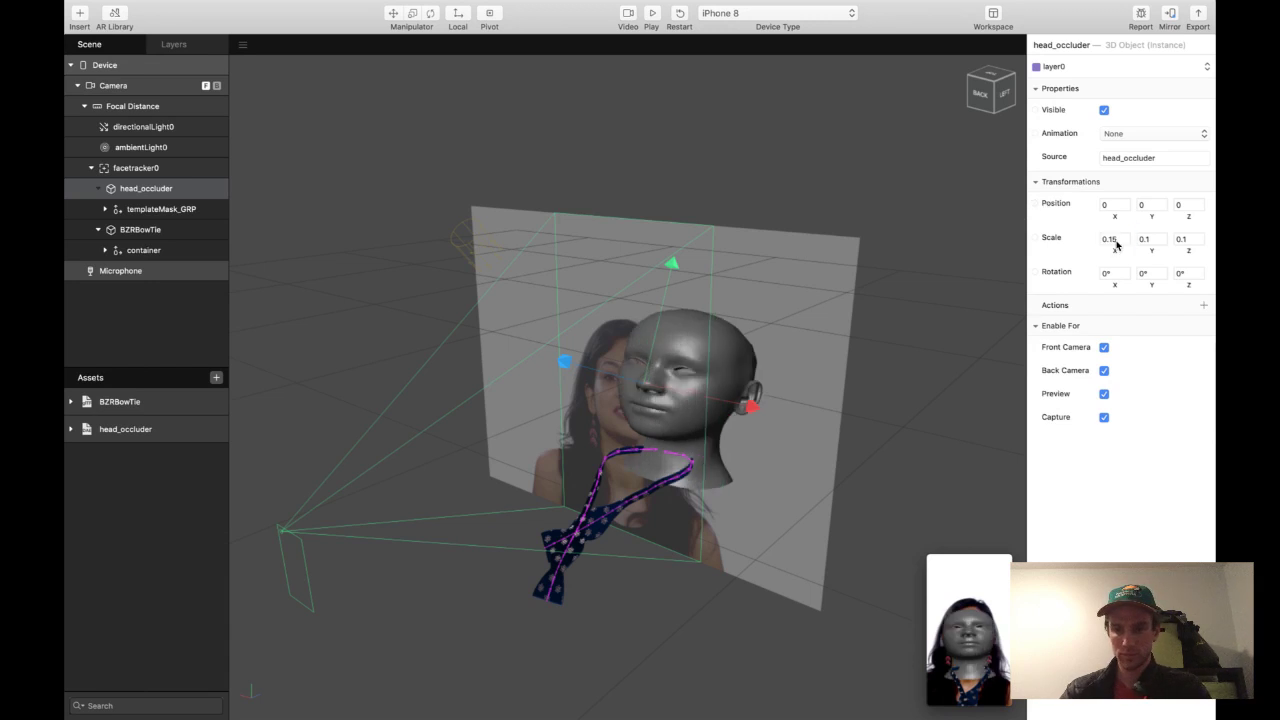
pyautogui.click(1148, 238)
pyautogui.write('5')
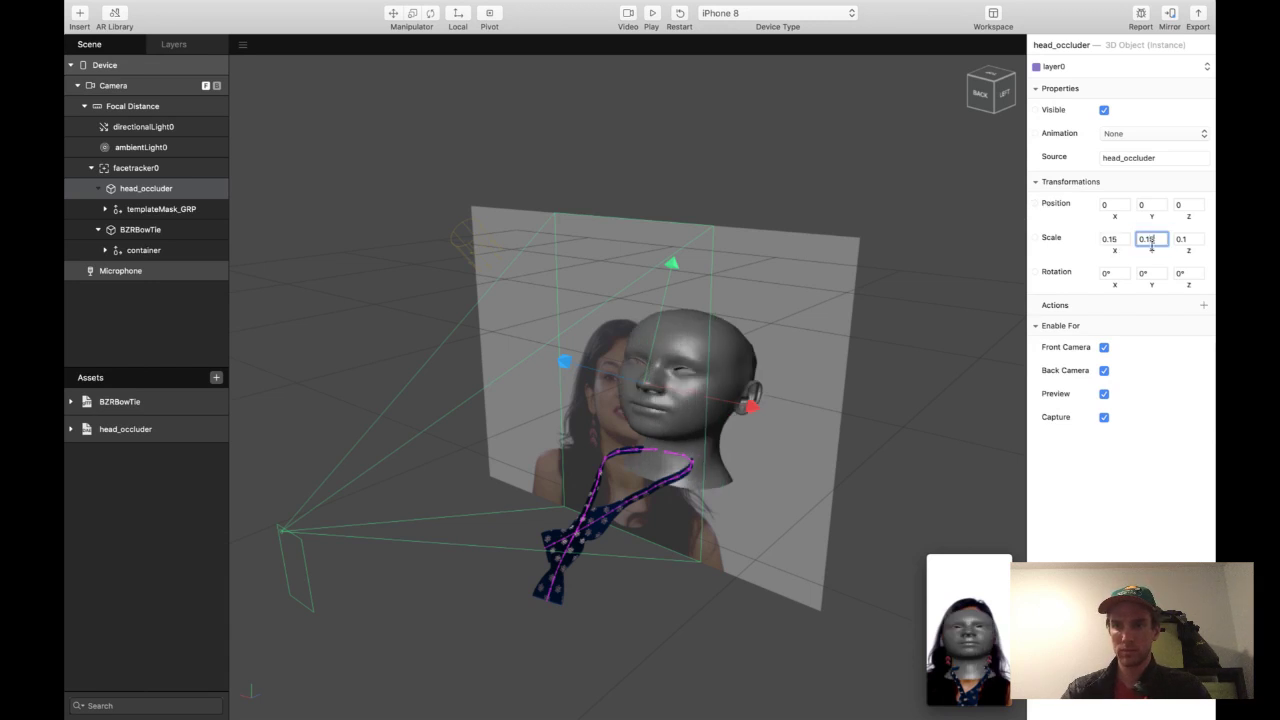
pyautogui.press('Return')
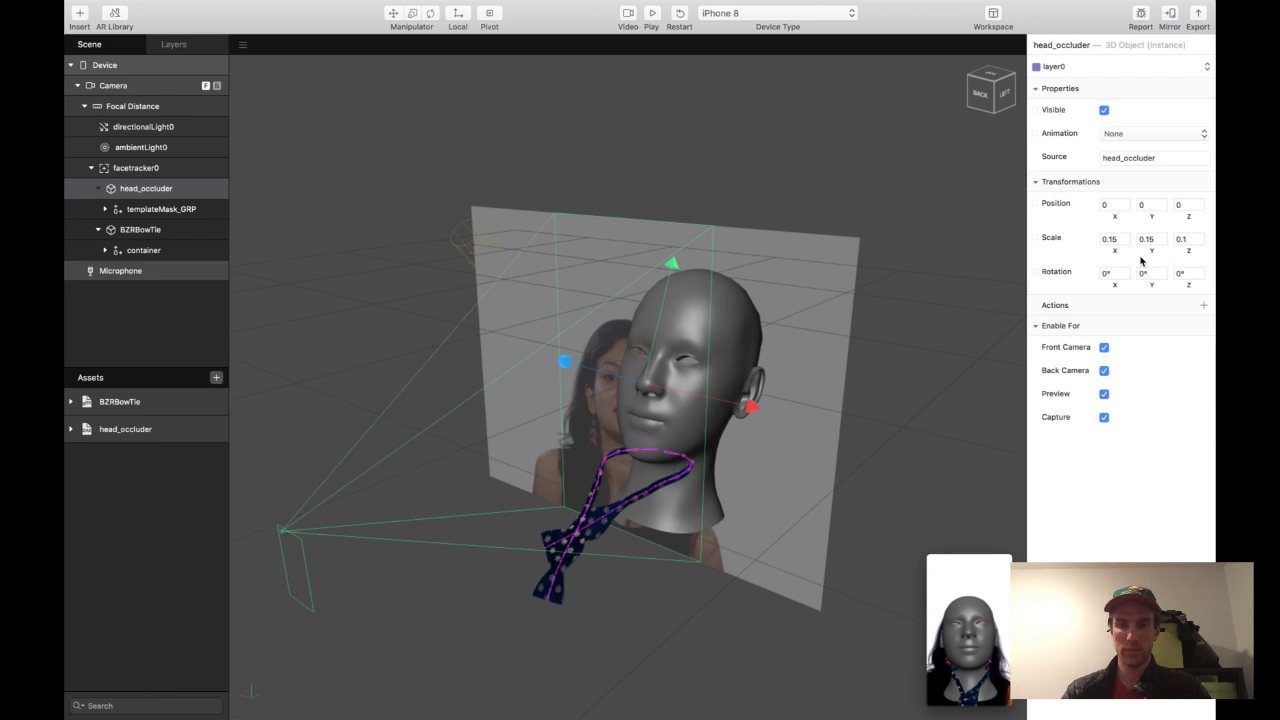
# - Set the opacity of the lambert1 material on the head mesh headTemplate_geo to 1%
pyautogui.scroll(5, 733, 435)
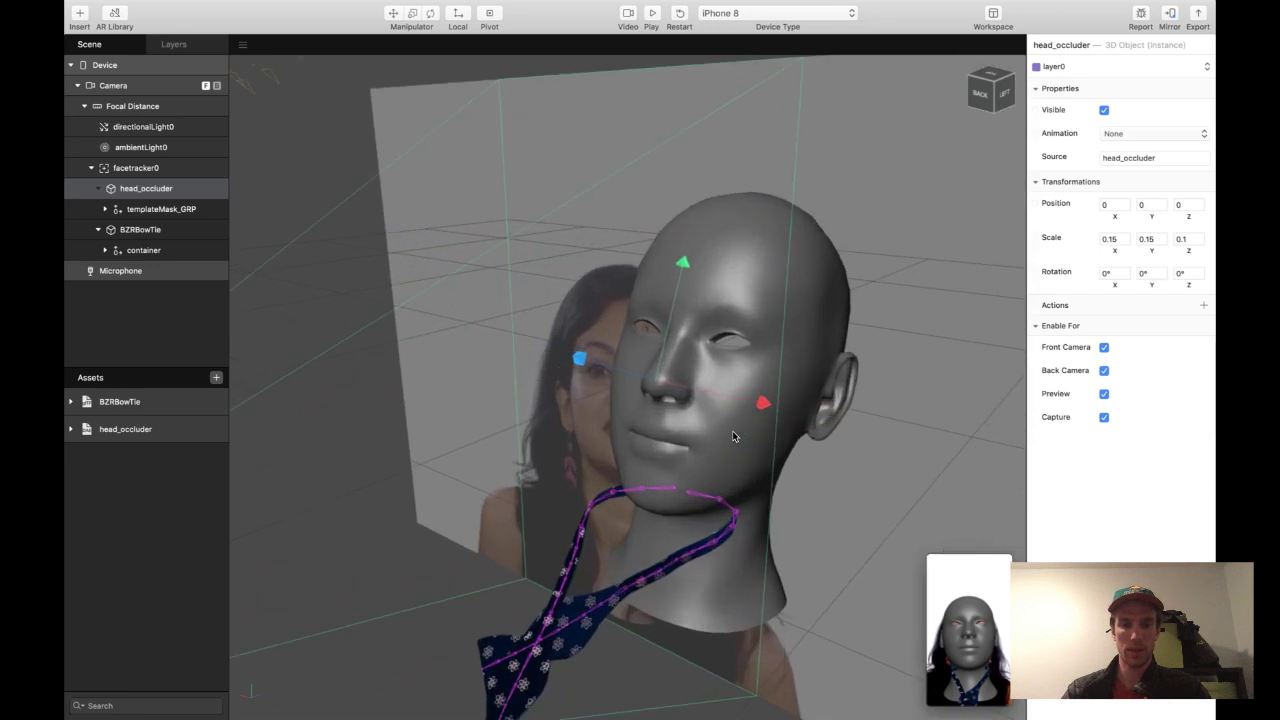
pyautogui.scroll(-5, 759, 512)
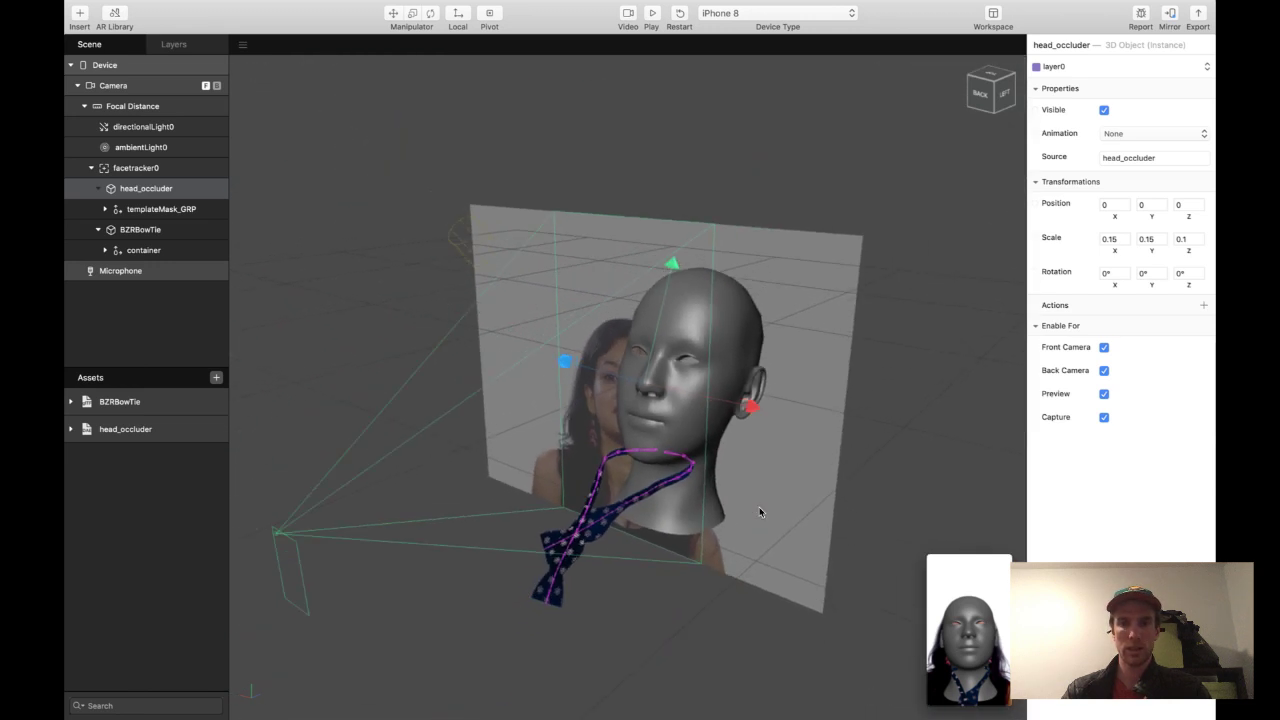
pyautogui.click(714, 305)
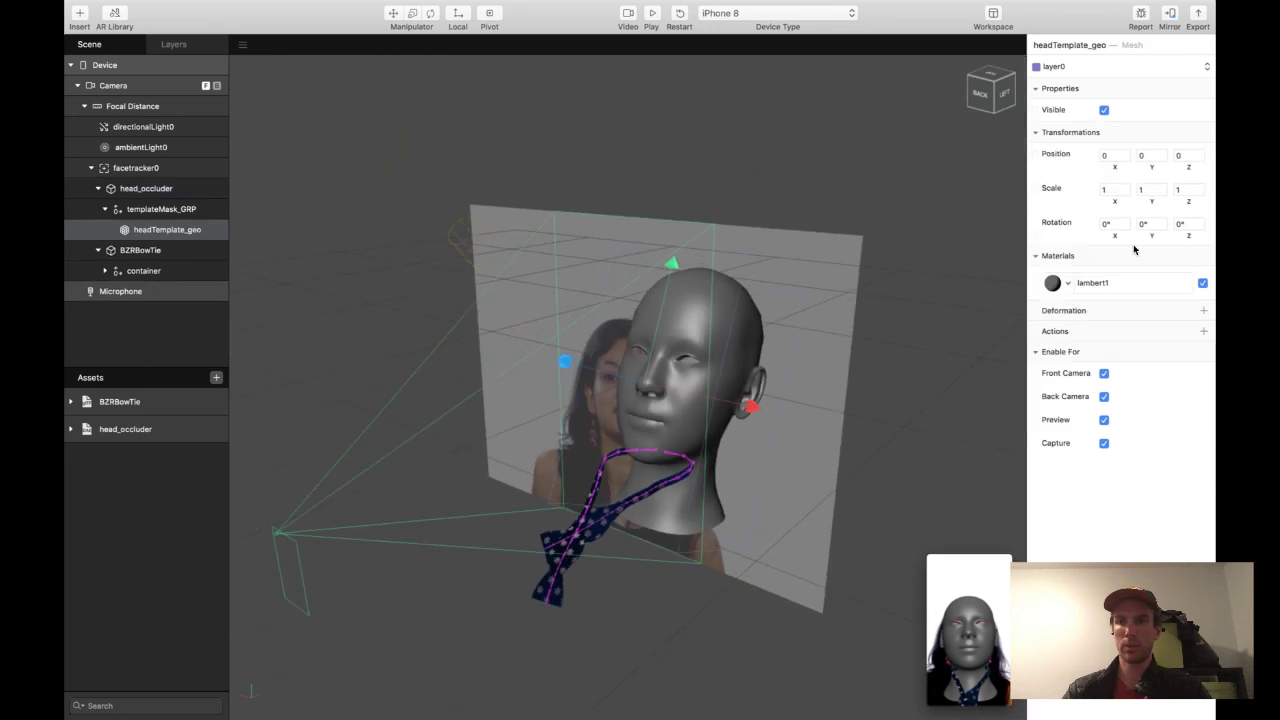
pyautogui.click(1097, 283)
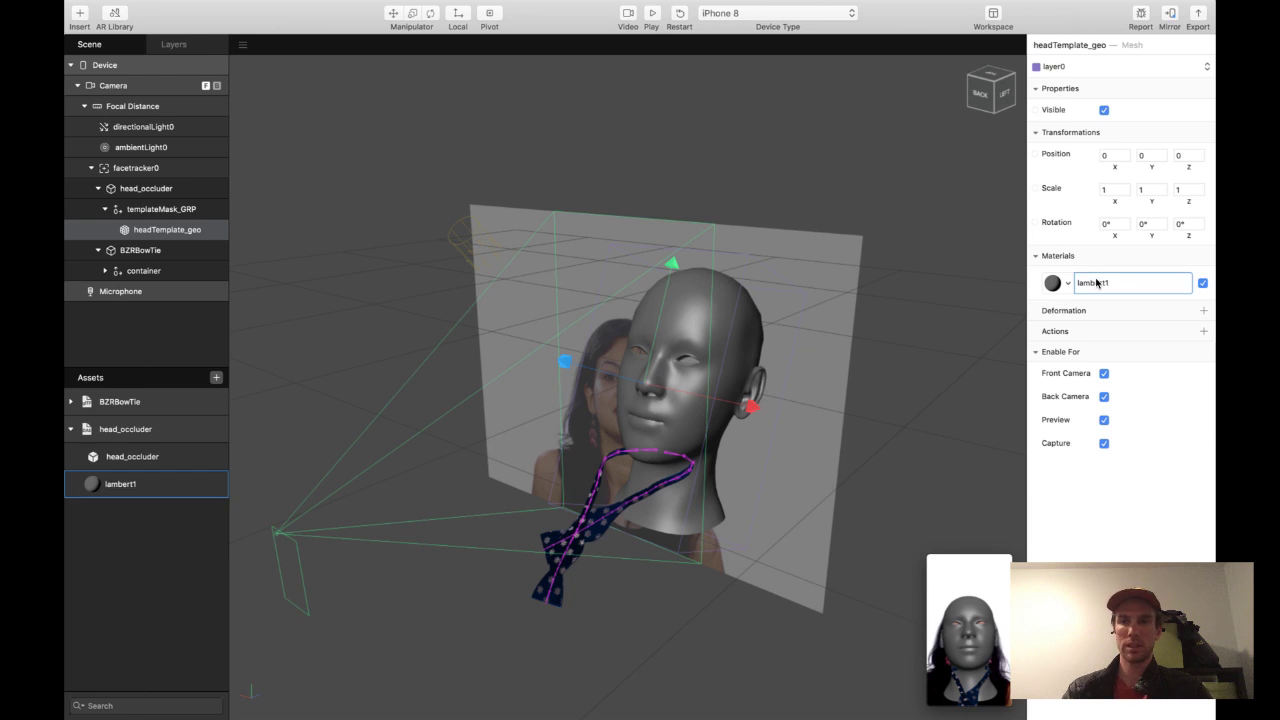
pyautogui.click(1097, 283)
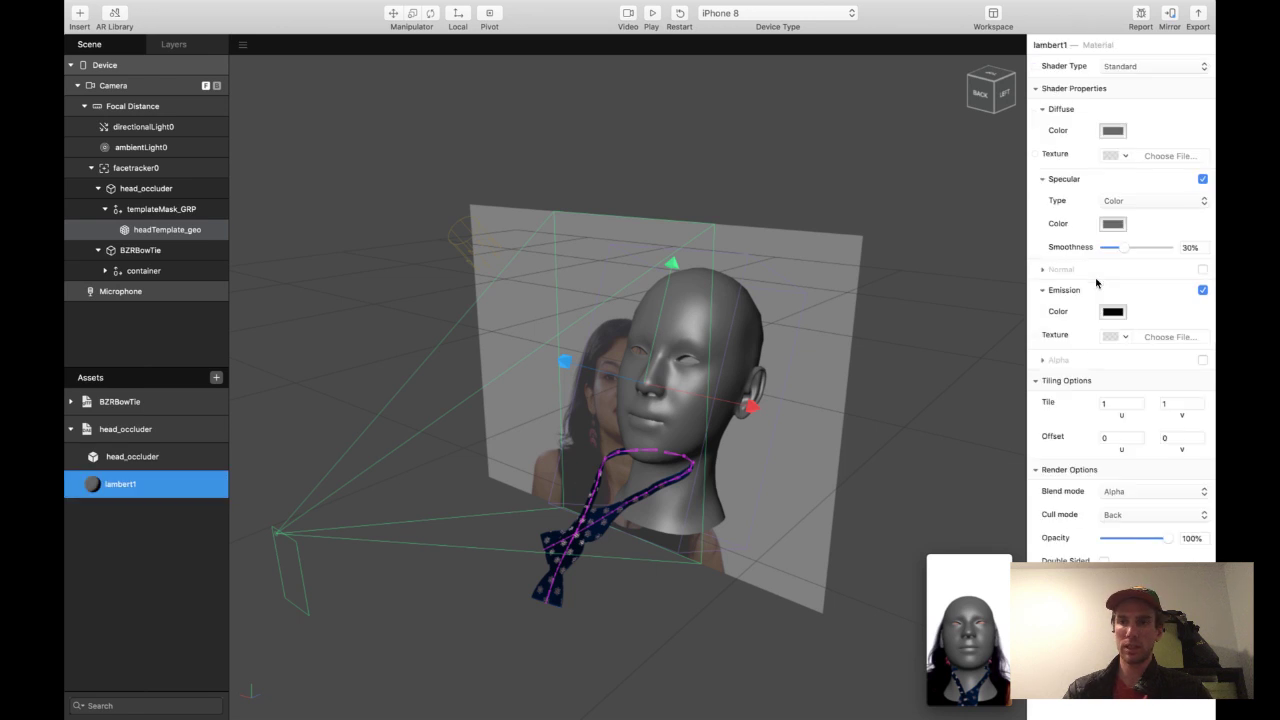
pyautogui.click(1185, 540)
pyautogui.write('0')
pyautogui.press('Return')
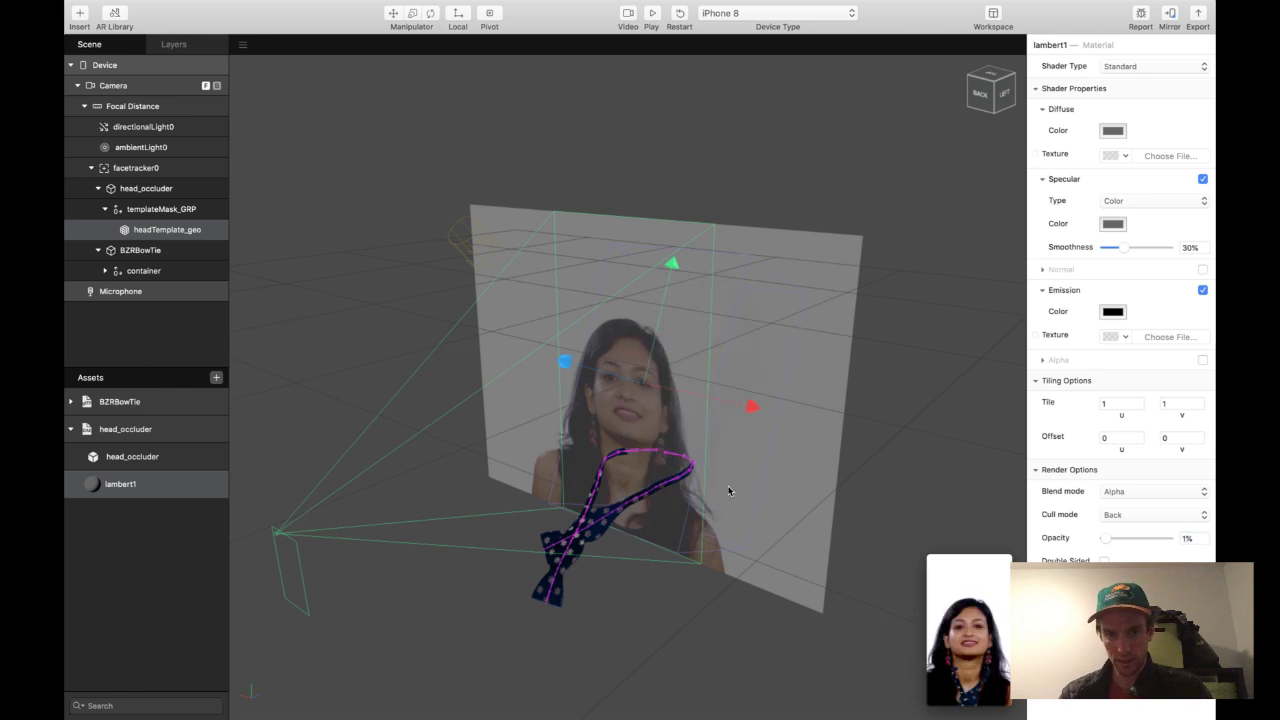
# - Play the sample face video and check in the enlarged preview how the head occluder hides the bow tie, pausing again
pyautogui.scroll(5, 640, 418)
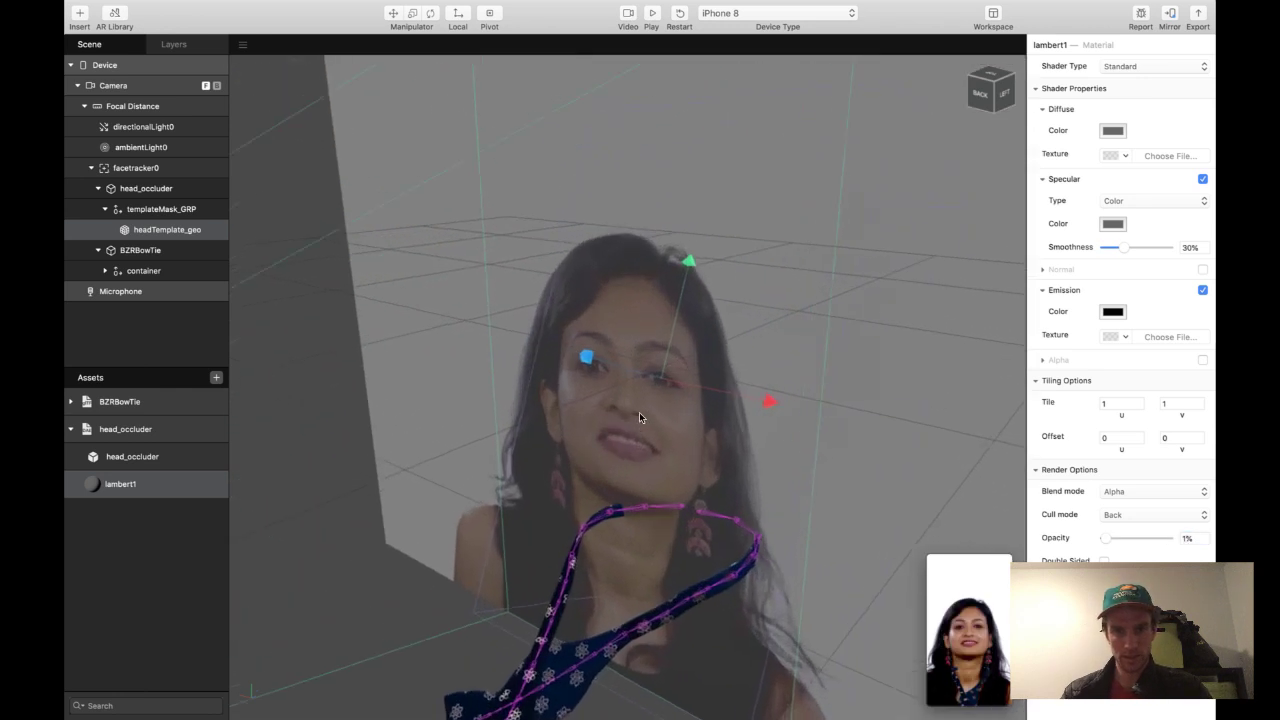
pyautogui.click(654, 13)
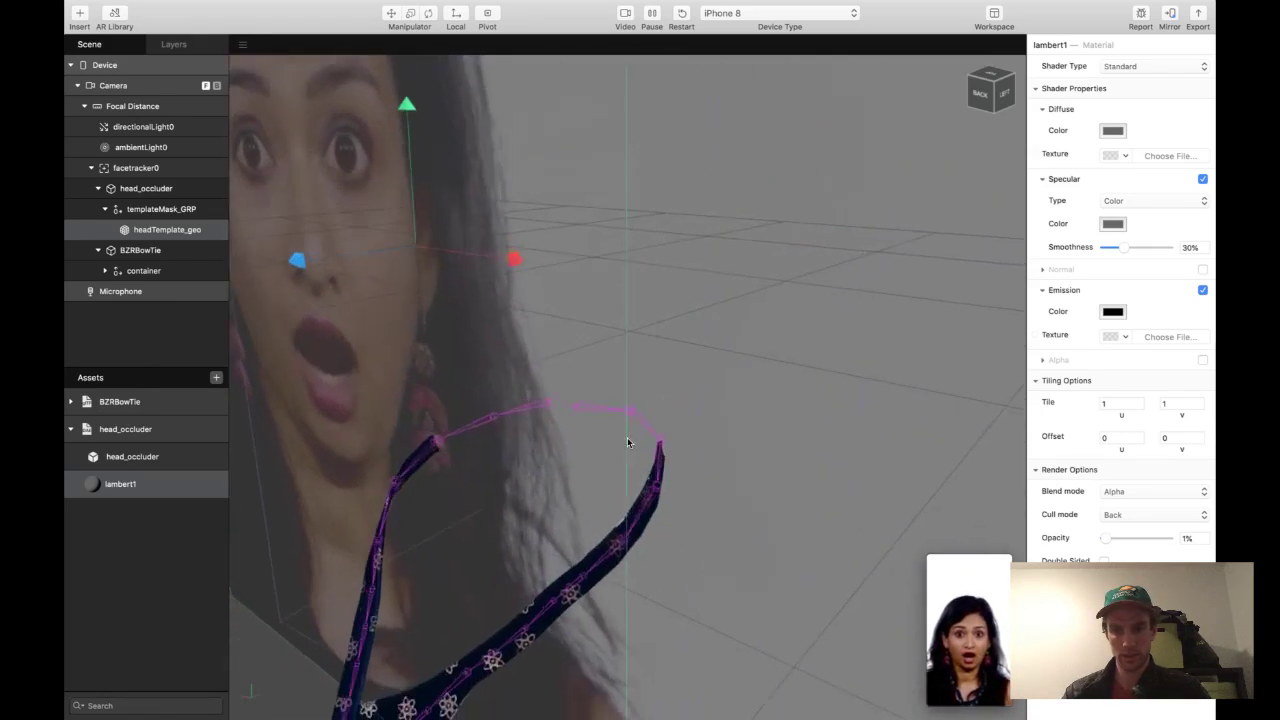
pyautogui.click(960, 650)
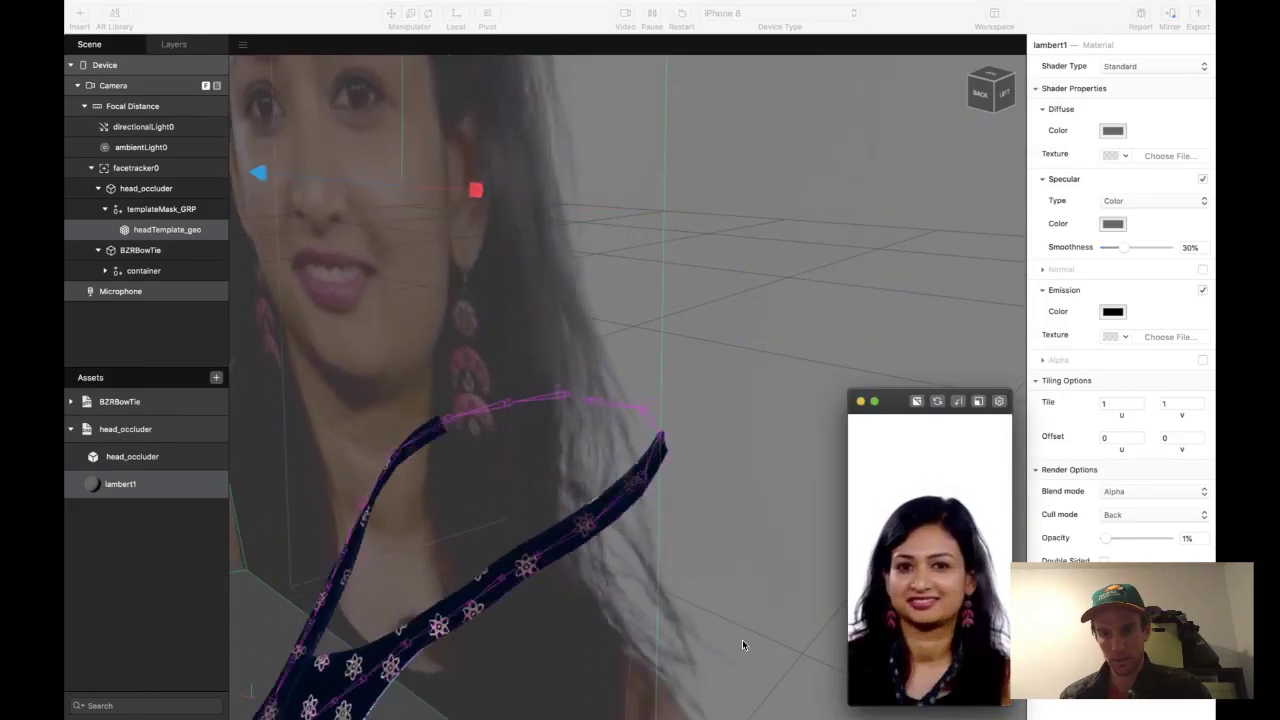
pyautogui.click(651, 14)
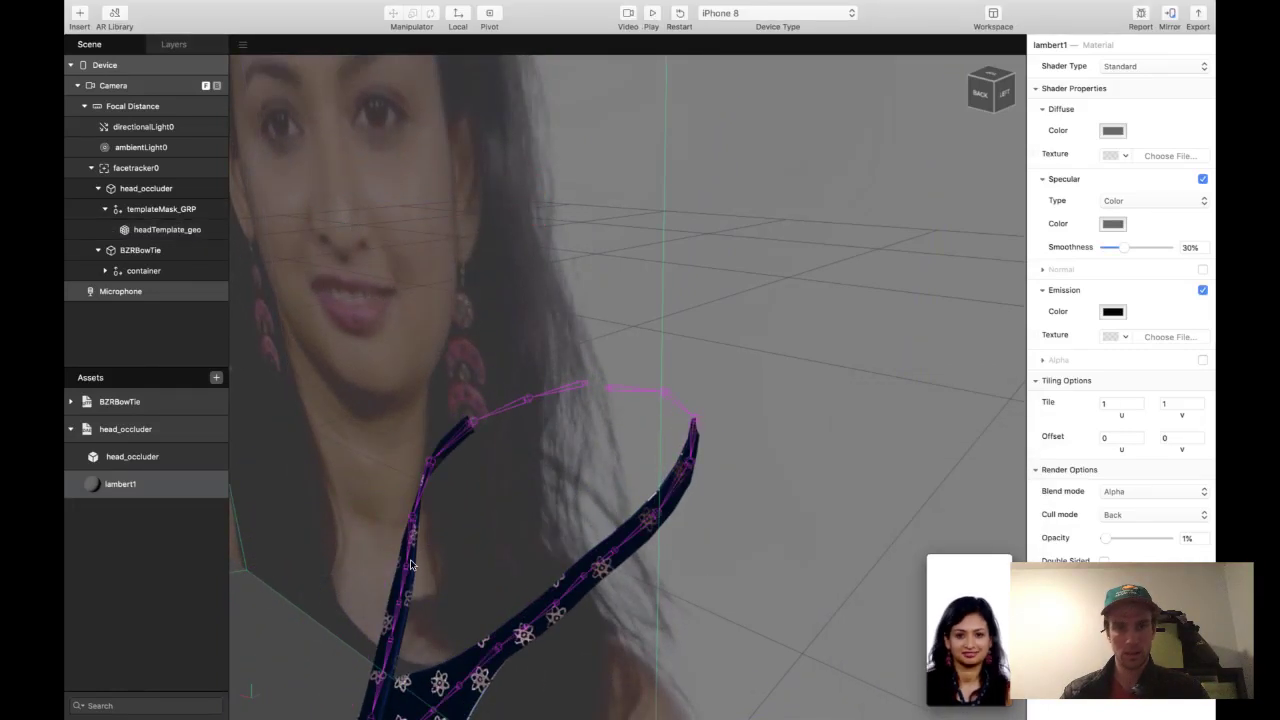
# - Move BZRBowTie back along Z to about -4.29 and check its fit around the neck in the playing preview
pyautogui.click(137, 250)
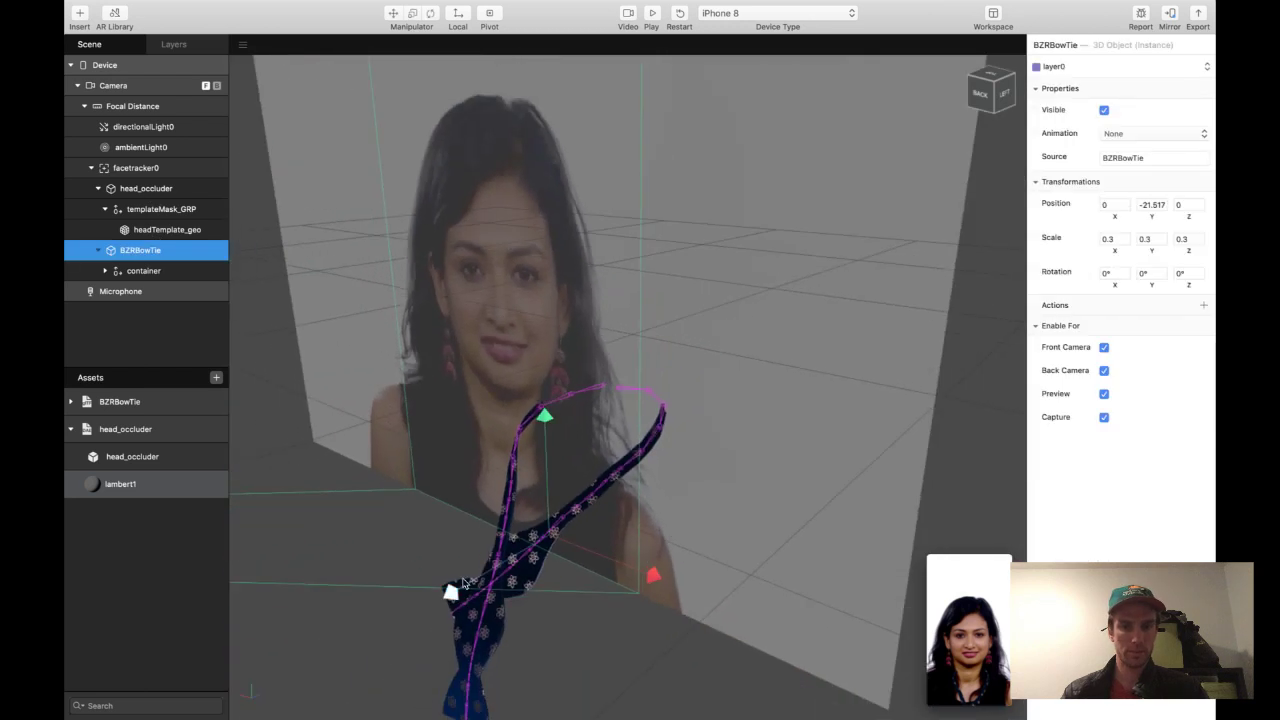
pyautogui.moveTo(451, 592); pyautogui.dragTo(490, 566)
pyautogui.hscroll(10, 643, 505)
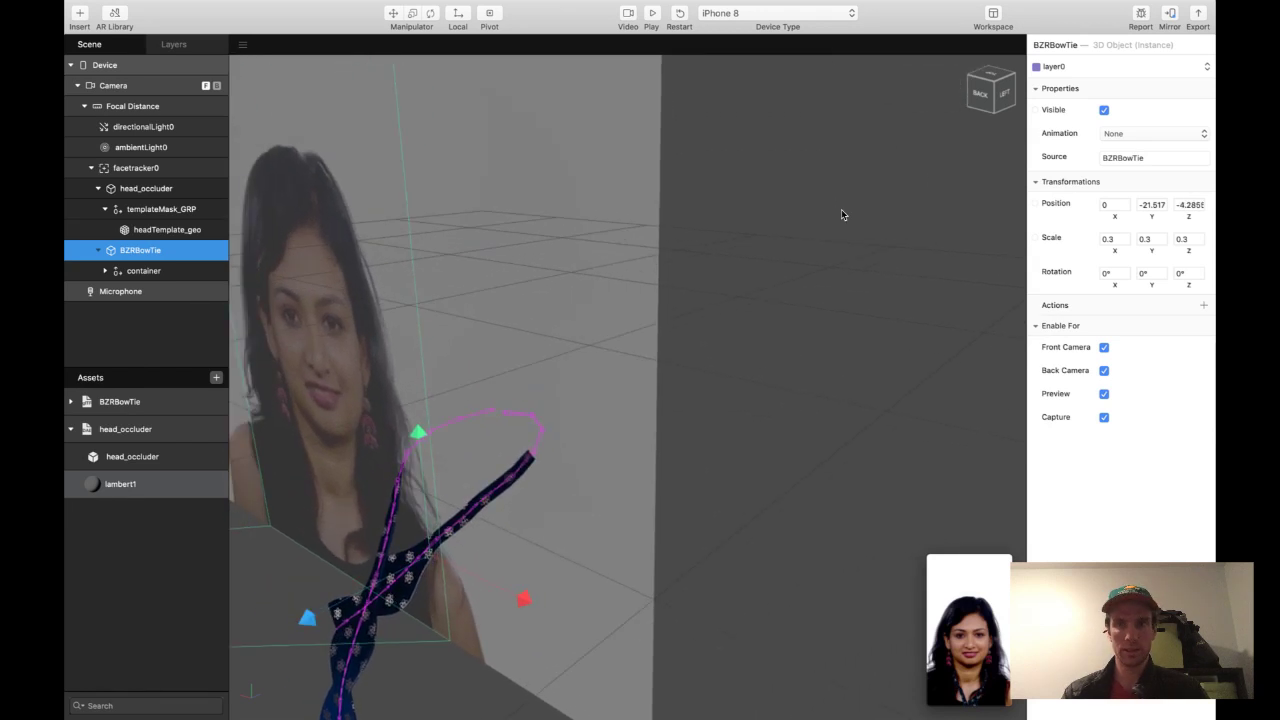
pyautogui.click(652, 13)
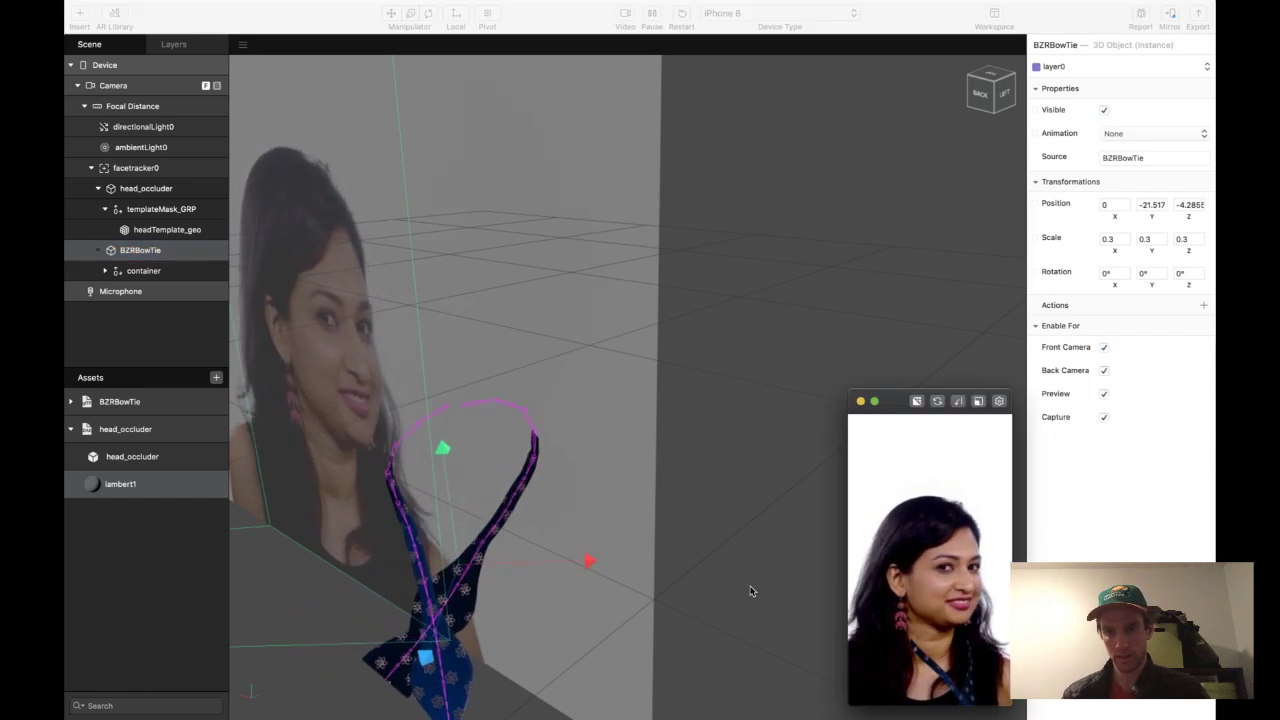
pyautogui.click(657, 62)
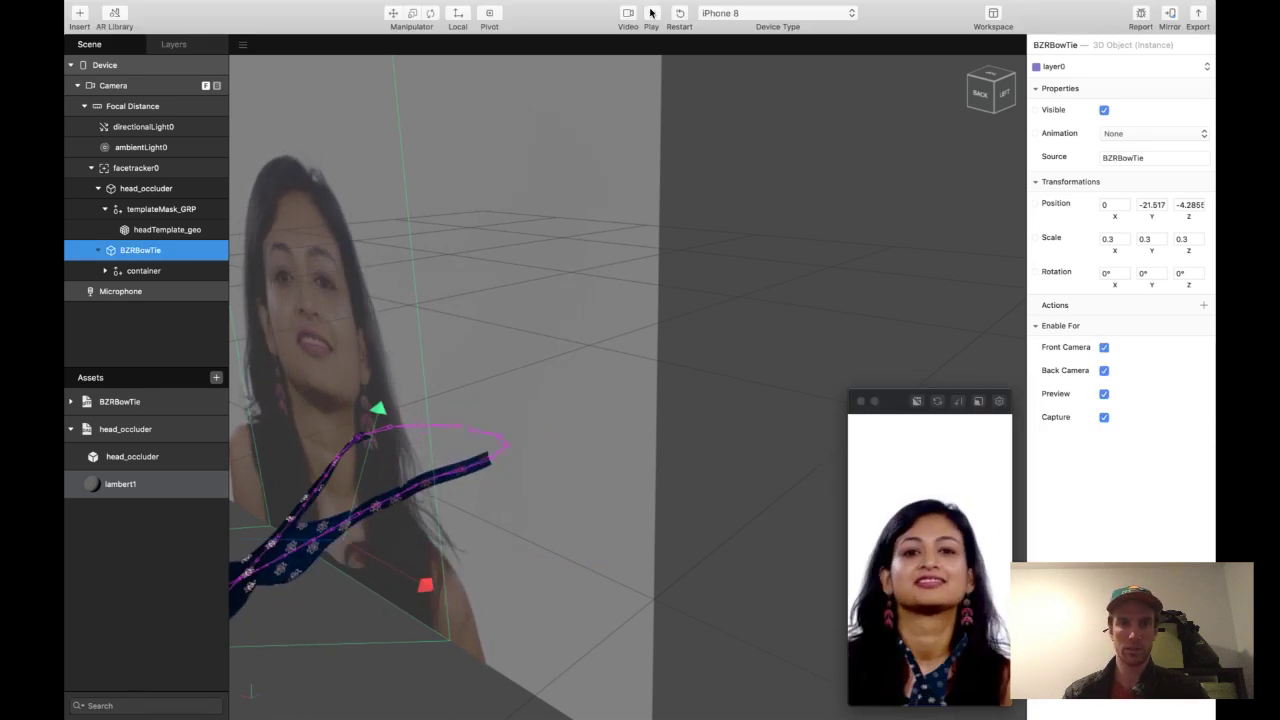
# - Move BZRBowTie further back to about -6.01 on Z and check the fit with the video playing, pausing again
pyautogui.moveTo(240, 535); pyautogui.dragTo(272, 533)
pyautogui.click(971, 650)
pyautogui.click(652, 14)
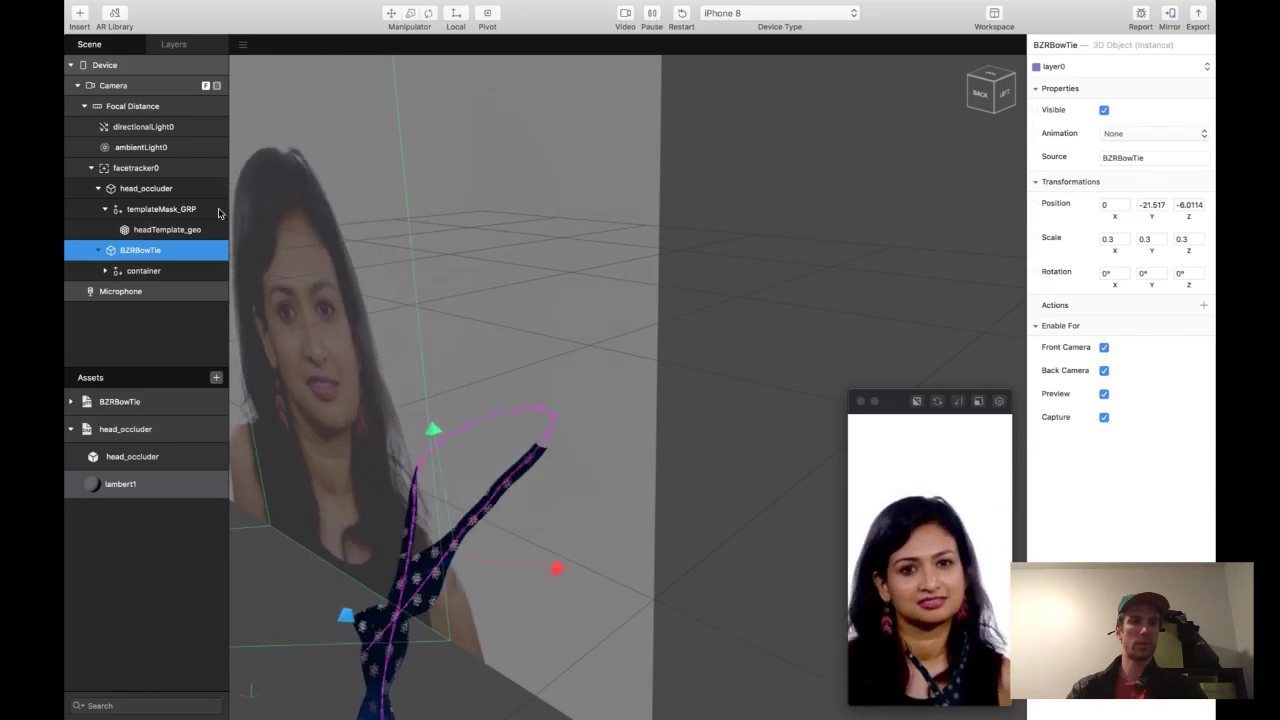
pyautogui.press('Escape')
pyautogui.click(651, 13)
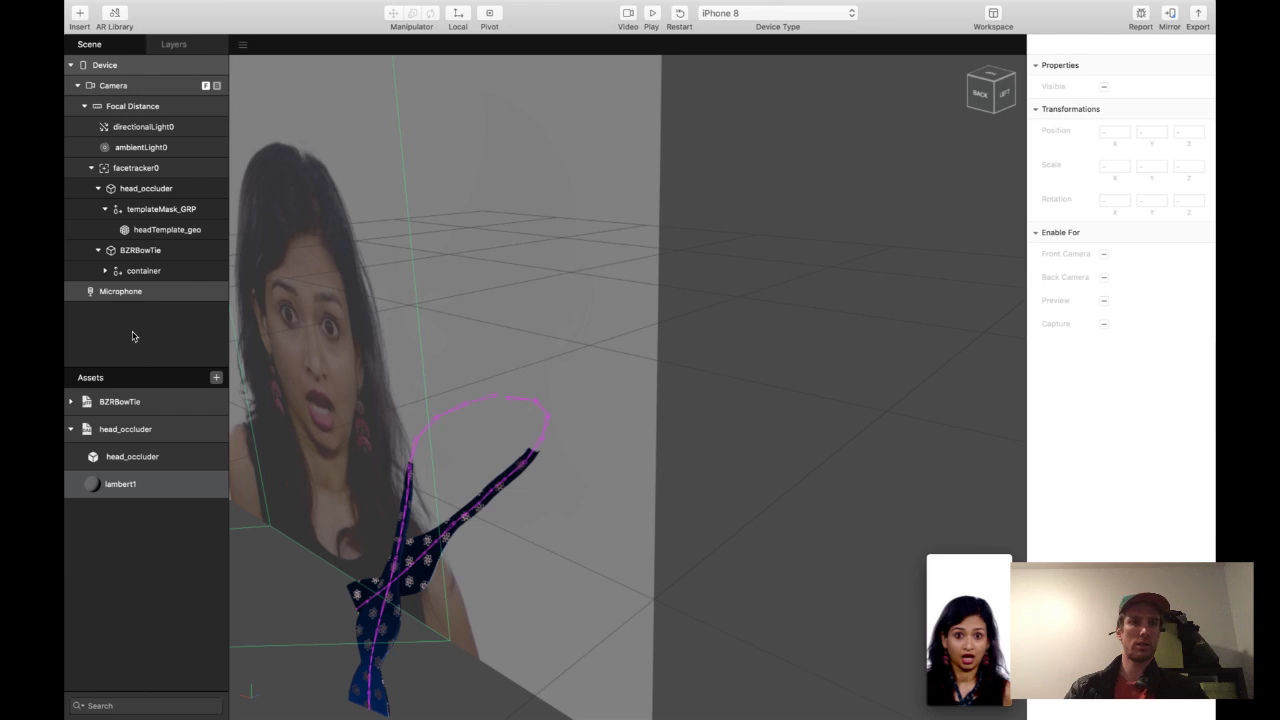
# - Create a new animation playback controller for BZRBowTie and play the video to preview the tying animation
pyautogui.click(134, 256)
pyautogui.click(1127, 131)
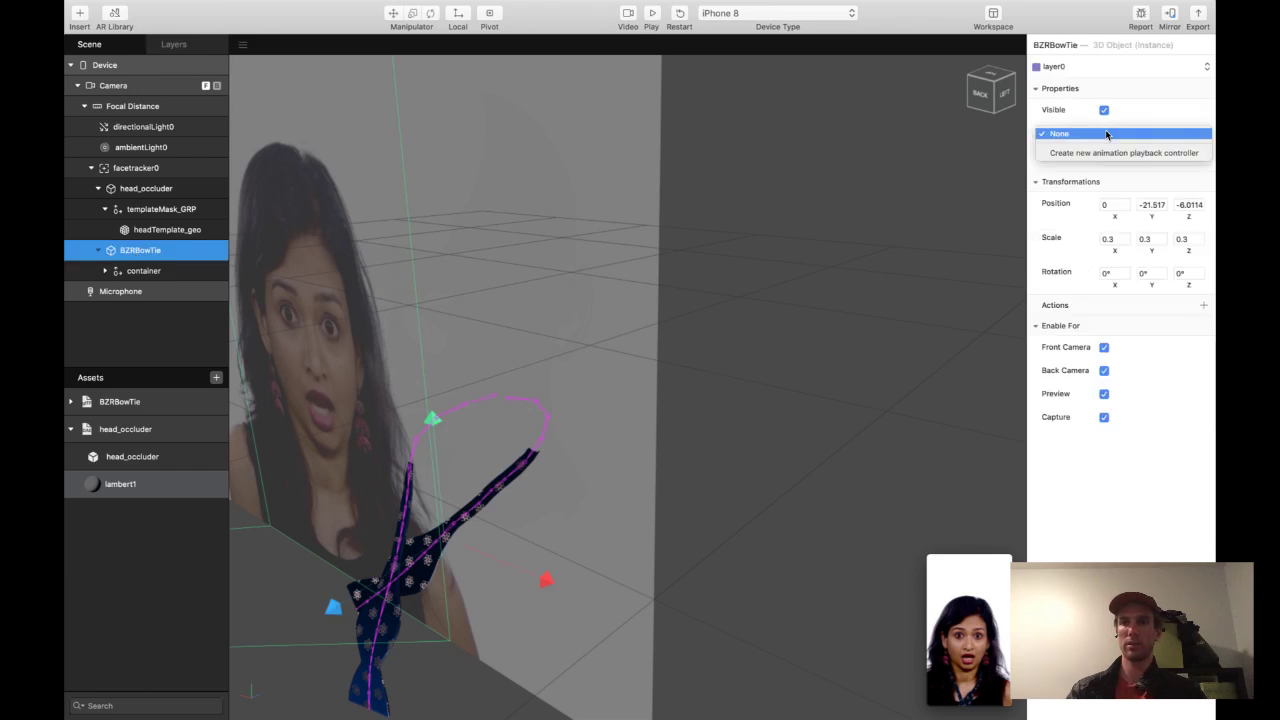
pyautogui.click(1084, 154)
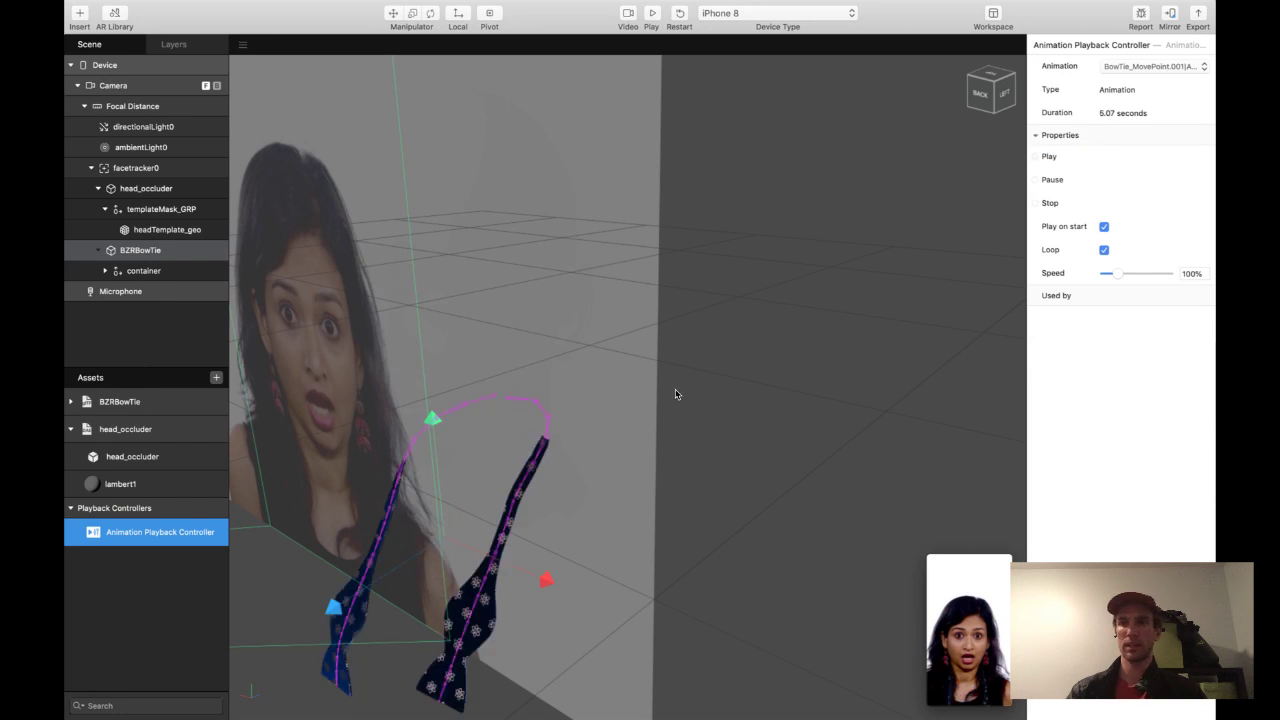
pyautogui.click(651, 13)
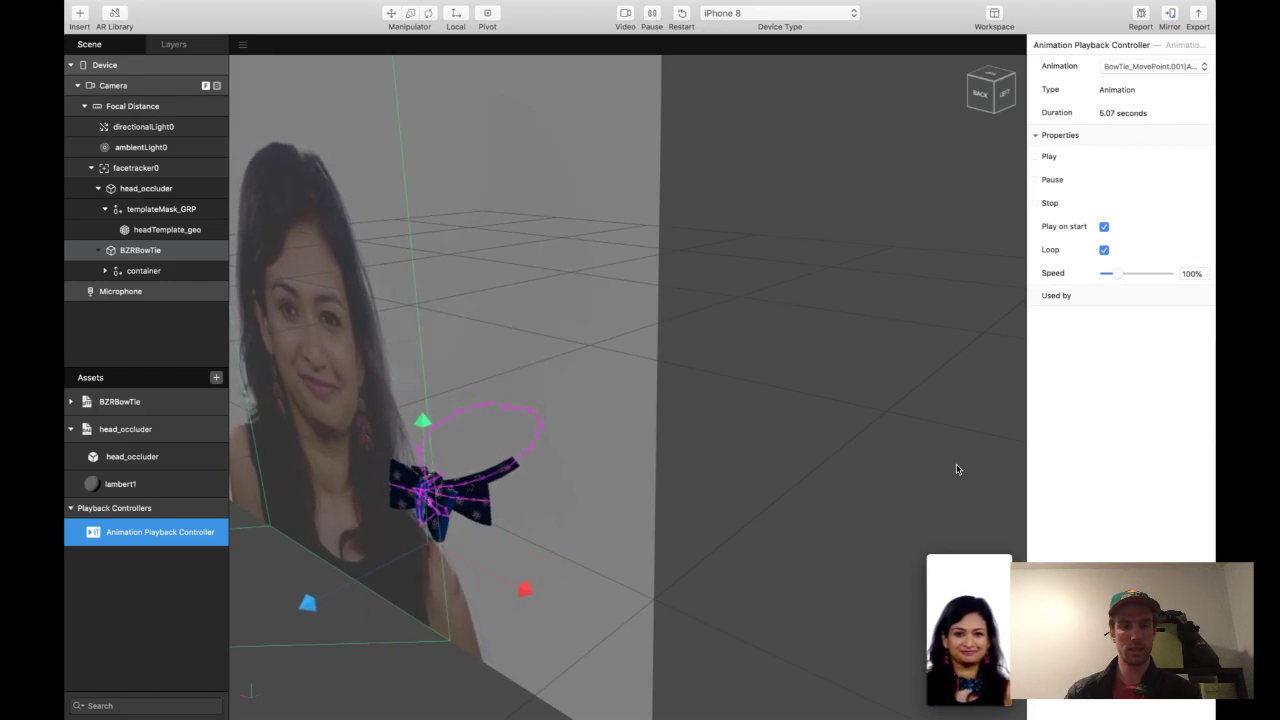
pyautogui.scroll(-3, 956, 469)
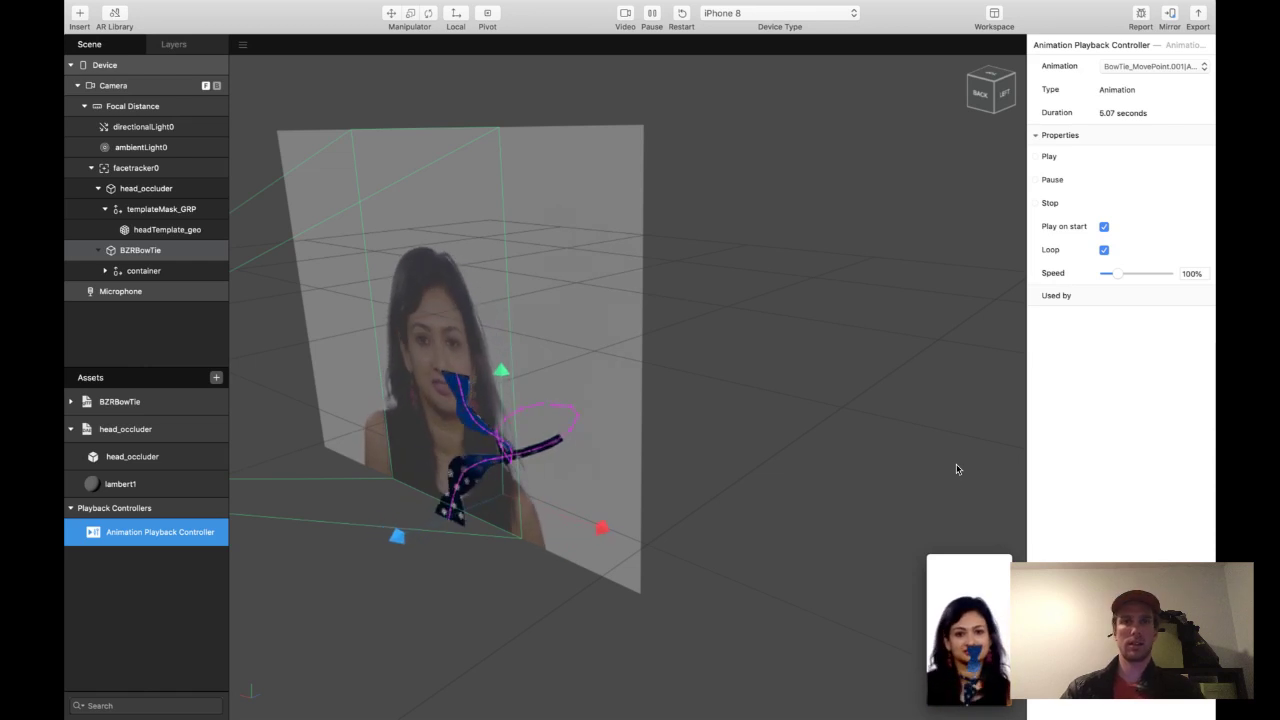
# - Switch the preview video source to the FaceTime HD Camera and enlarge the preview window
pyautogui.click(624, 13)
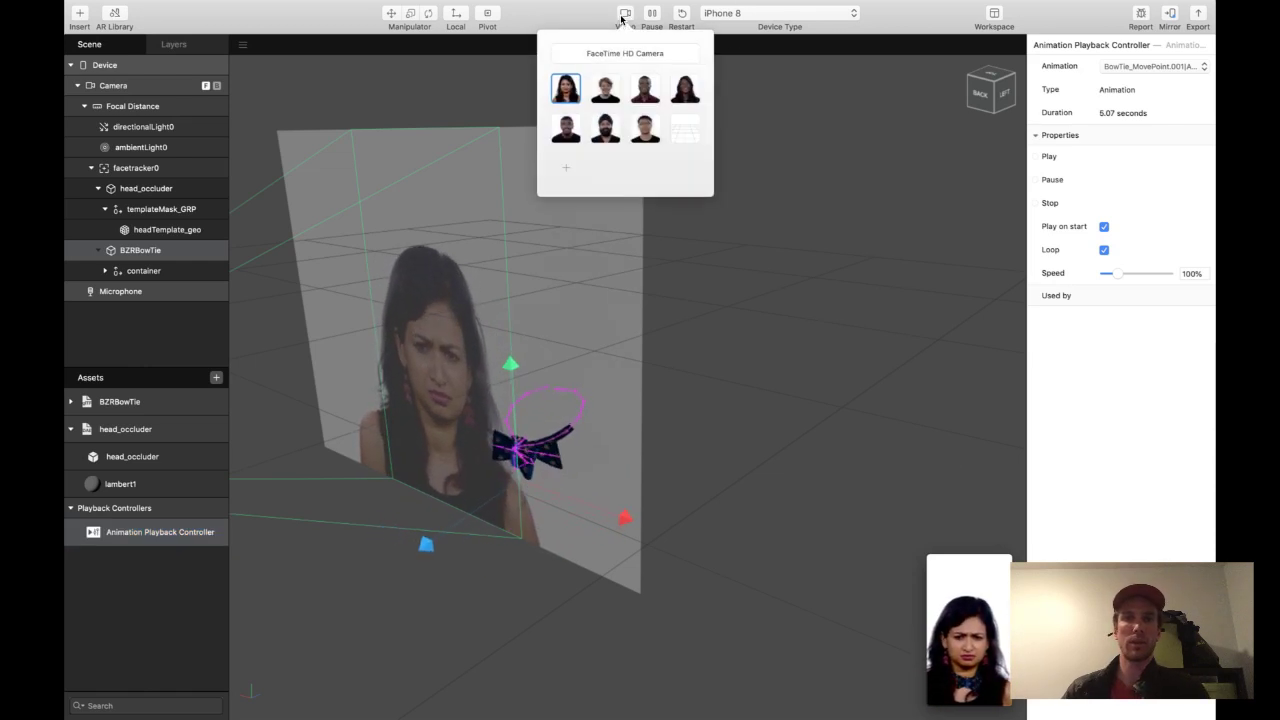
pyautogui.click(626, 53)
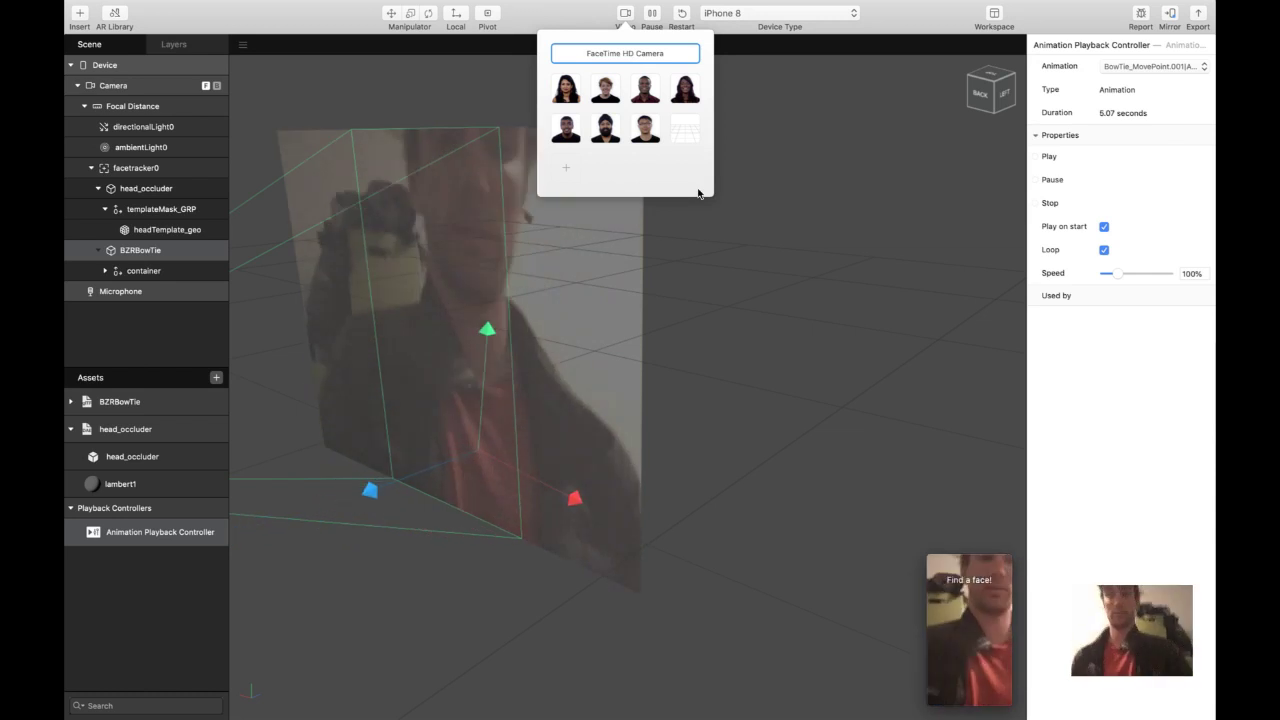
pyautogui.click(968, 700)
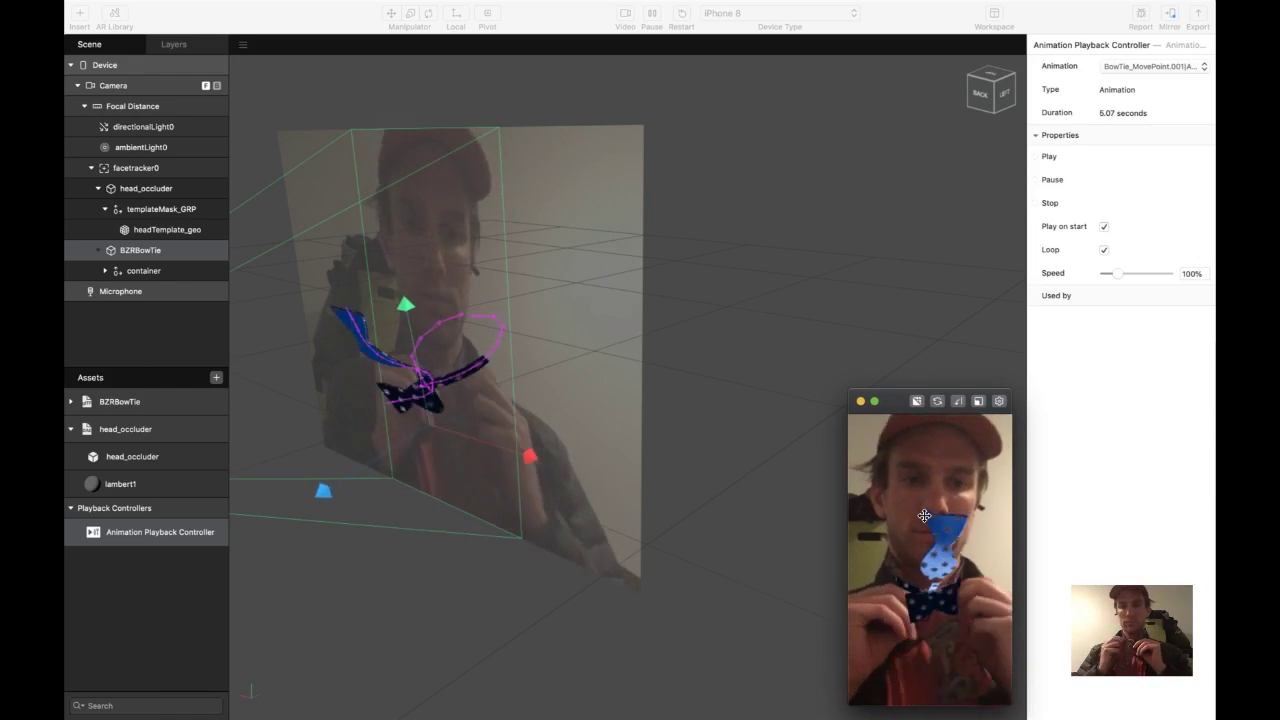
# - Set the Animation Playback Controller's speed to 75%
pyautogui.click(1191, 274)
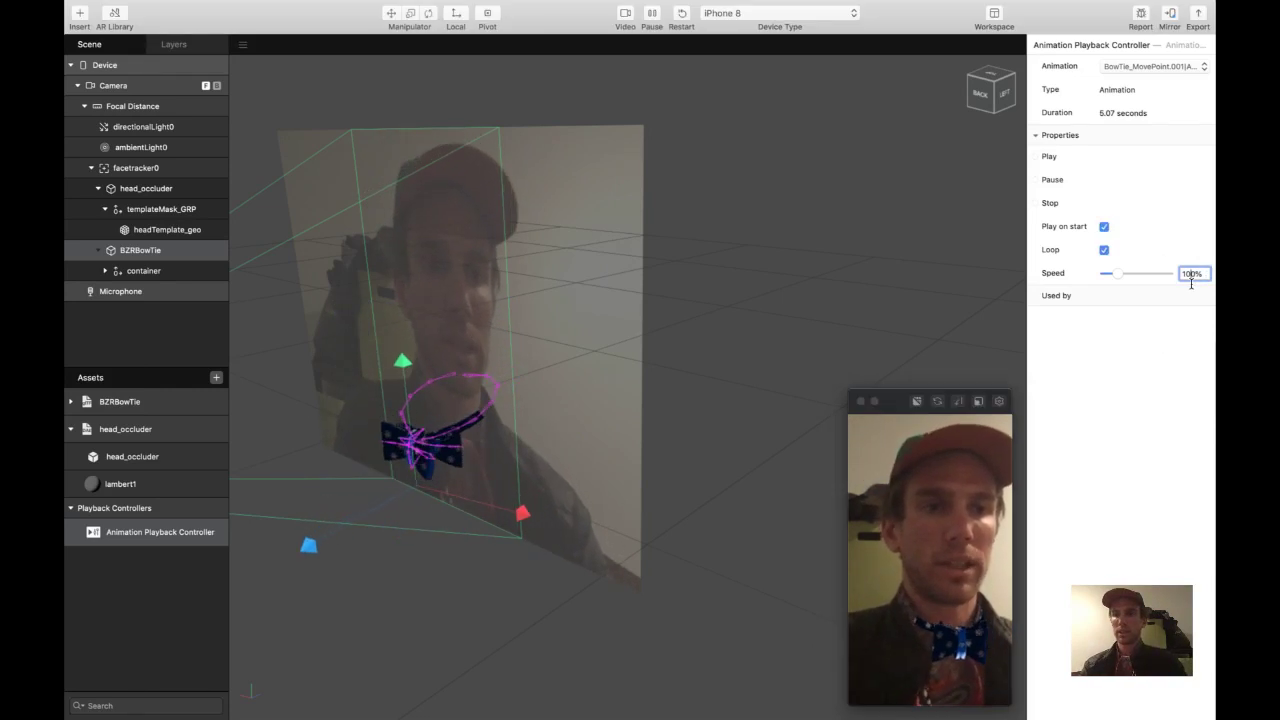
pyautogui.write('75')
pyautogui.press('Return')
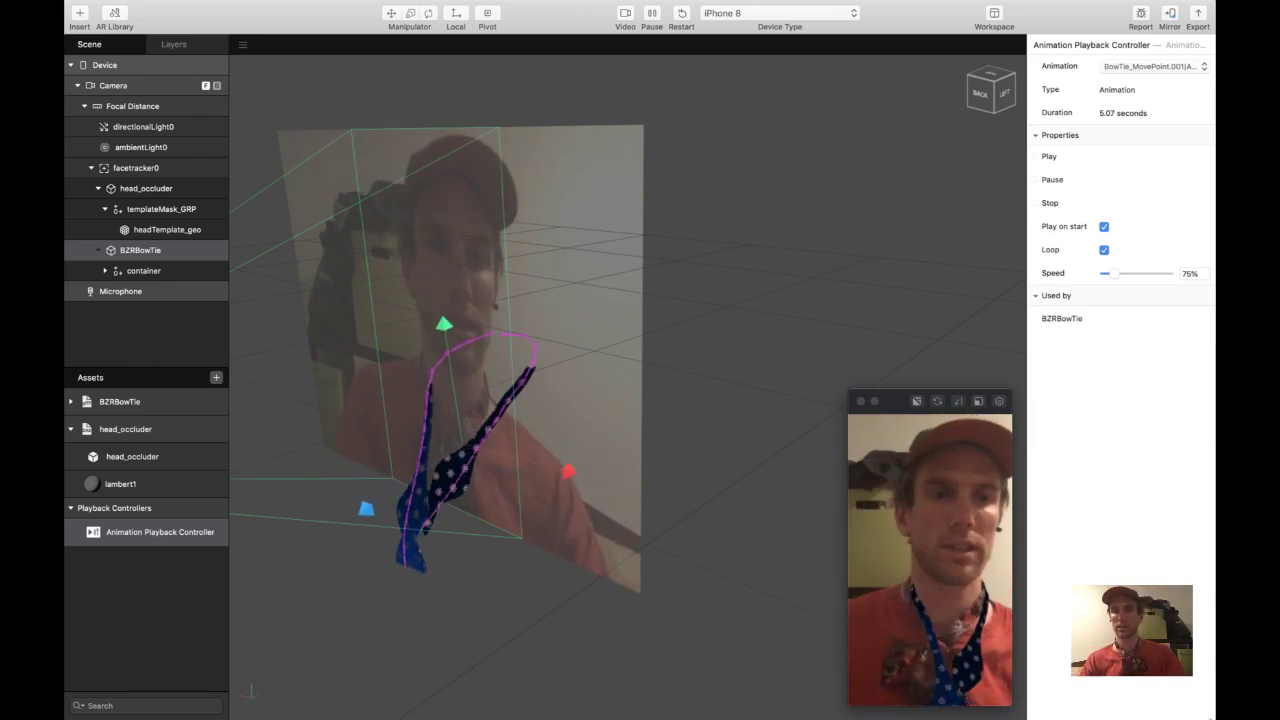
# - Expand the bow tie's scene nodes and assets, and lower the opacity of its lambert1.001 material to 49%
pyautogui.click(150, 271)
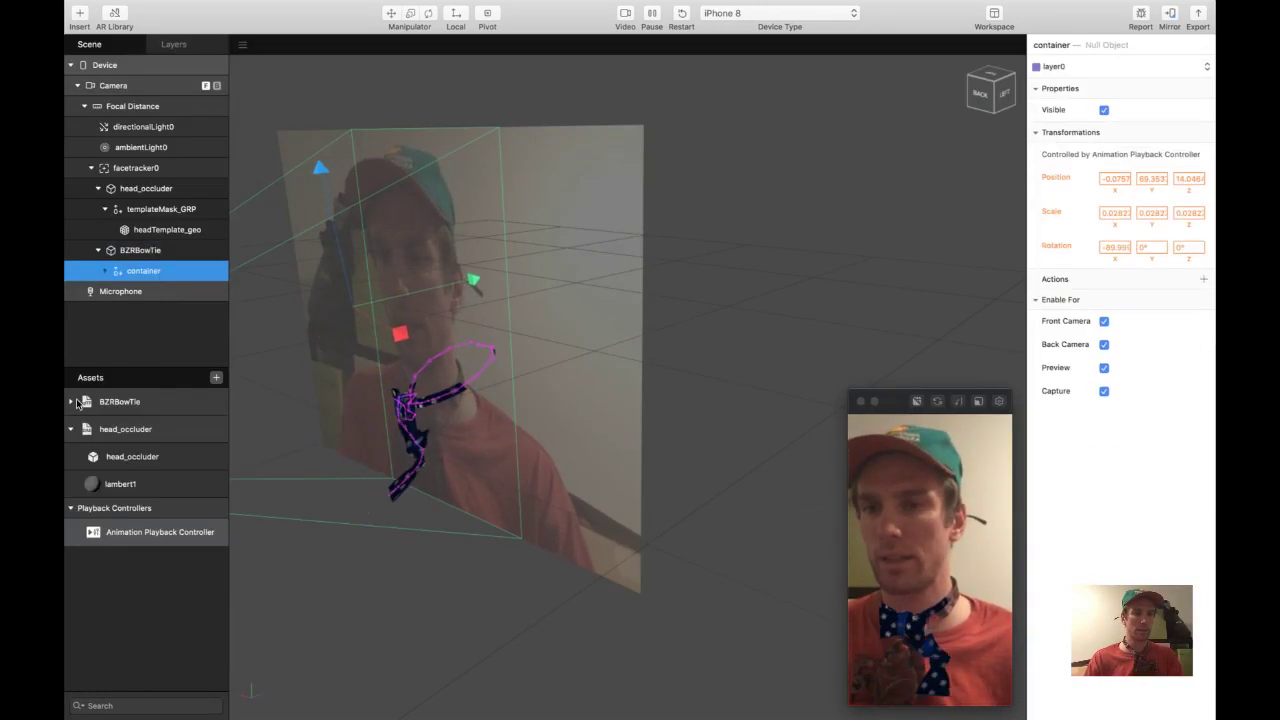
pyautogui.click(105, 271)
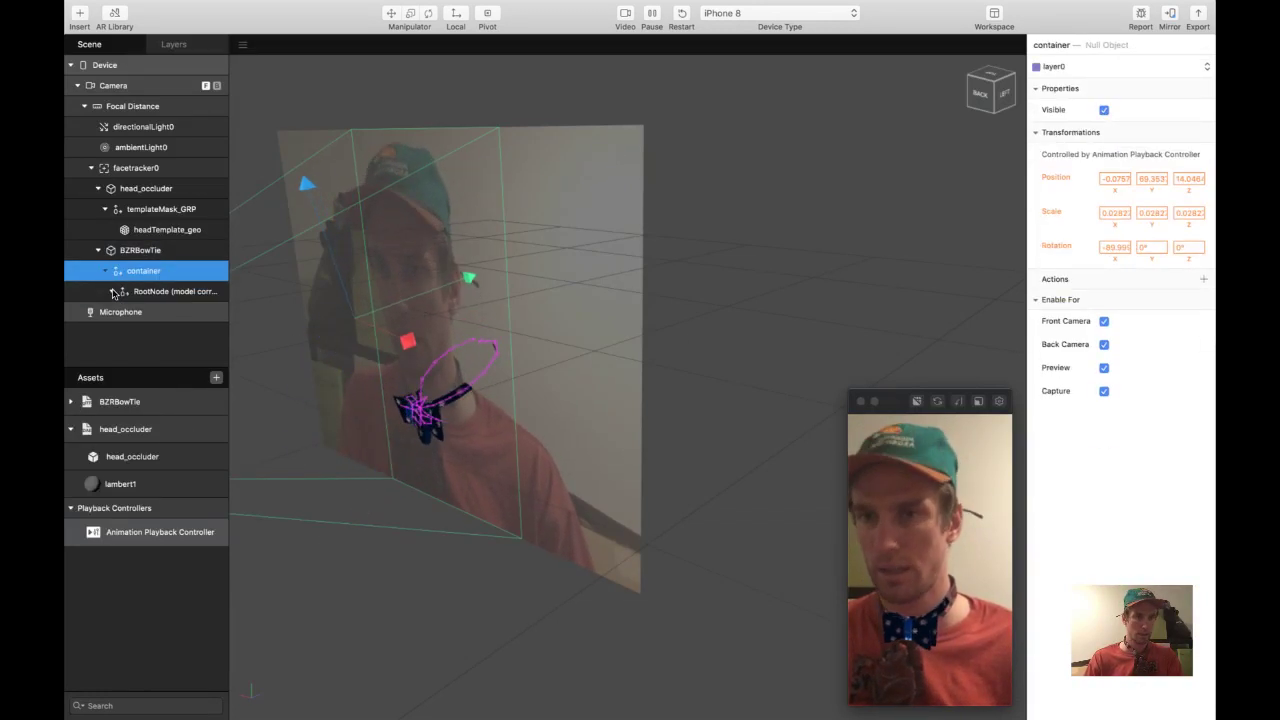
pyautogui.click(112, 291)
pyautogui.click(119, 312)
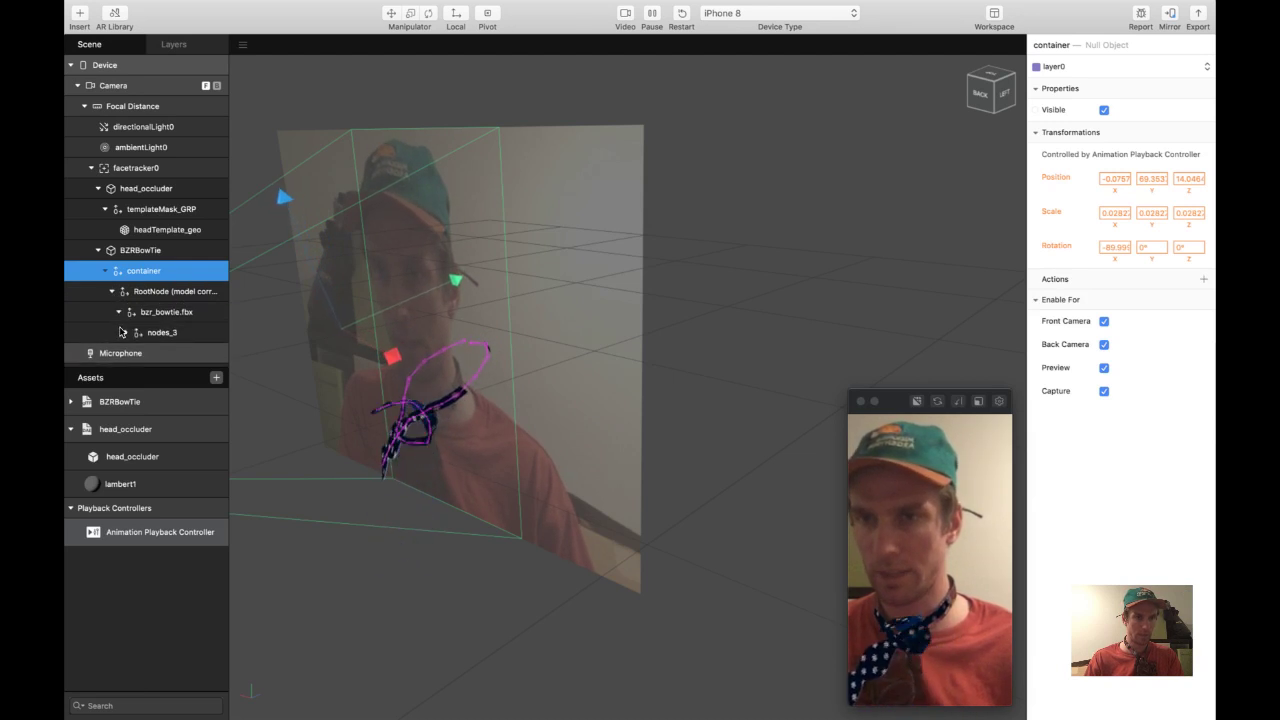
pyautogui.click(71, 401)
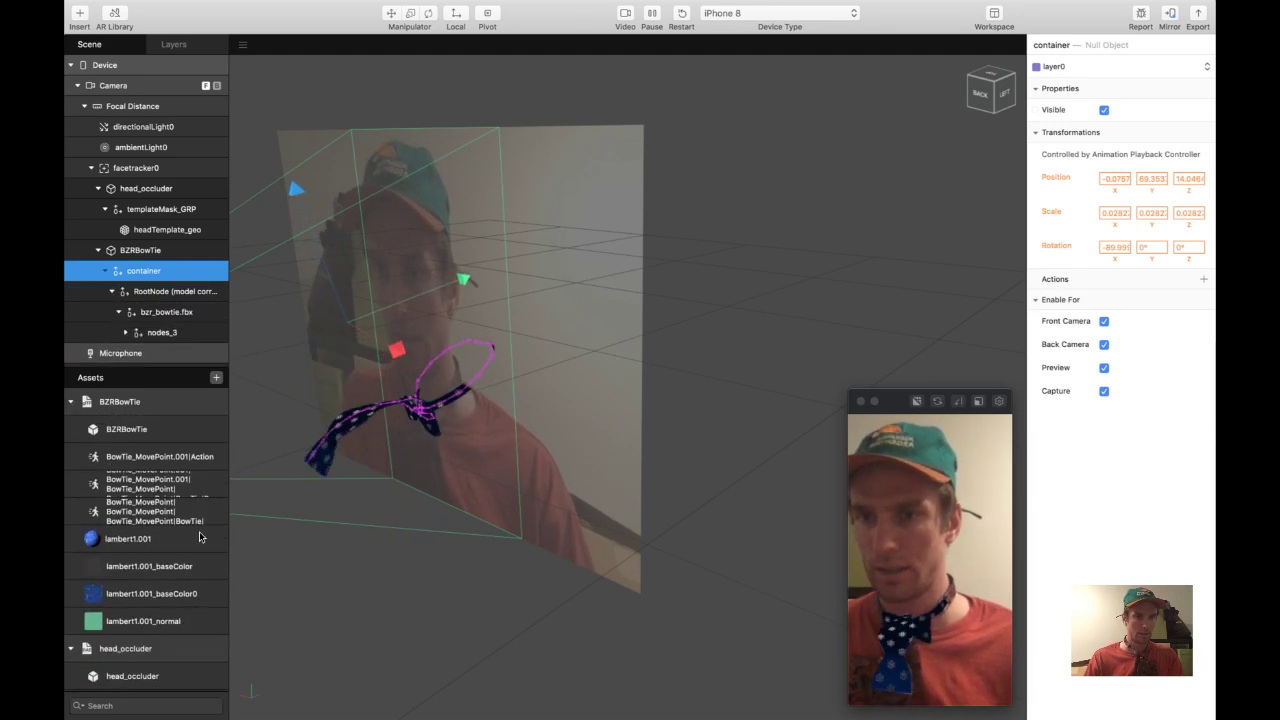
pyautogui.click(130, 538)
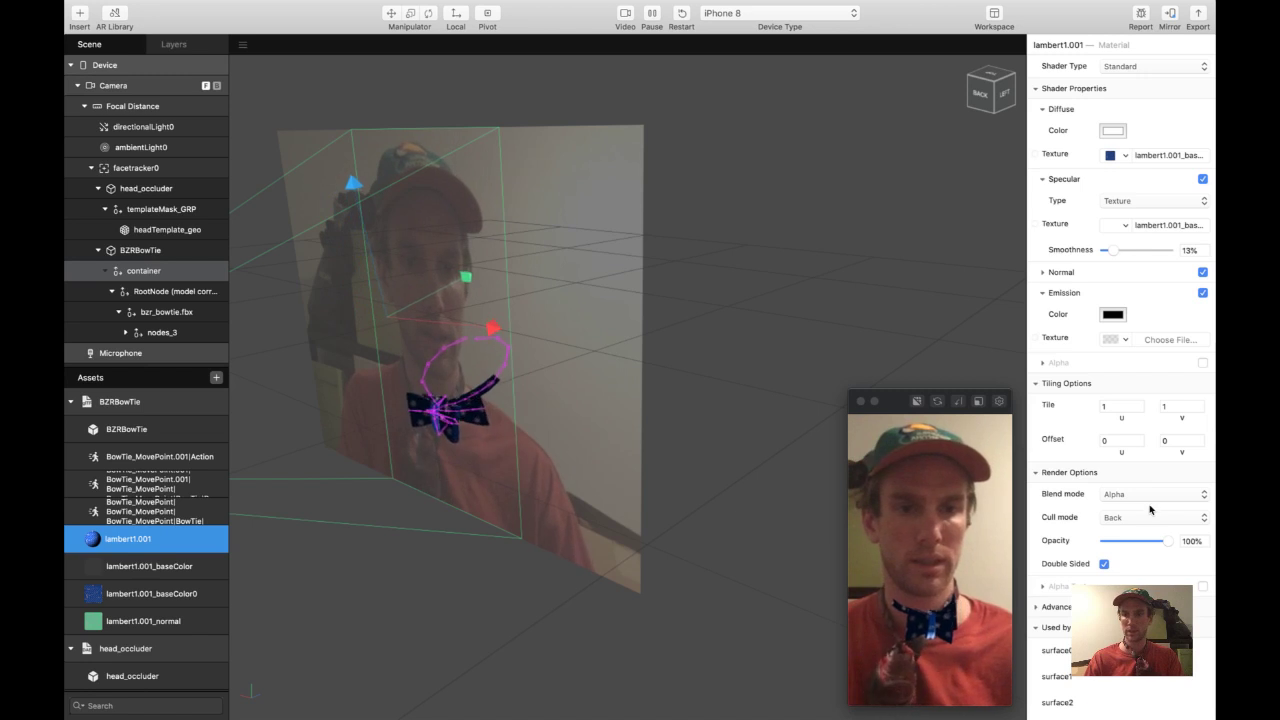
pyautogui.click(1128, 541)
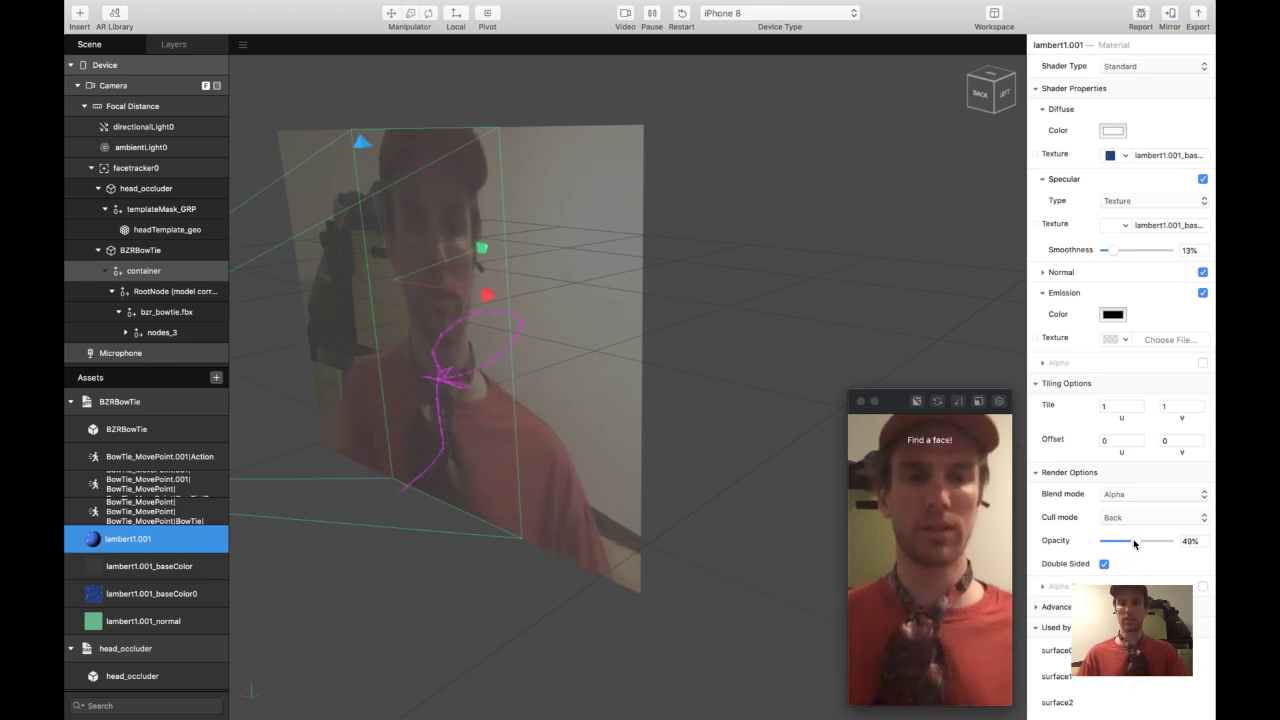
# - Set the Animation Playback Controller's speed to 50%
pyautogui.click(944, 630)
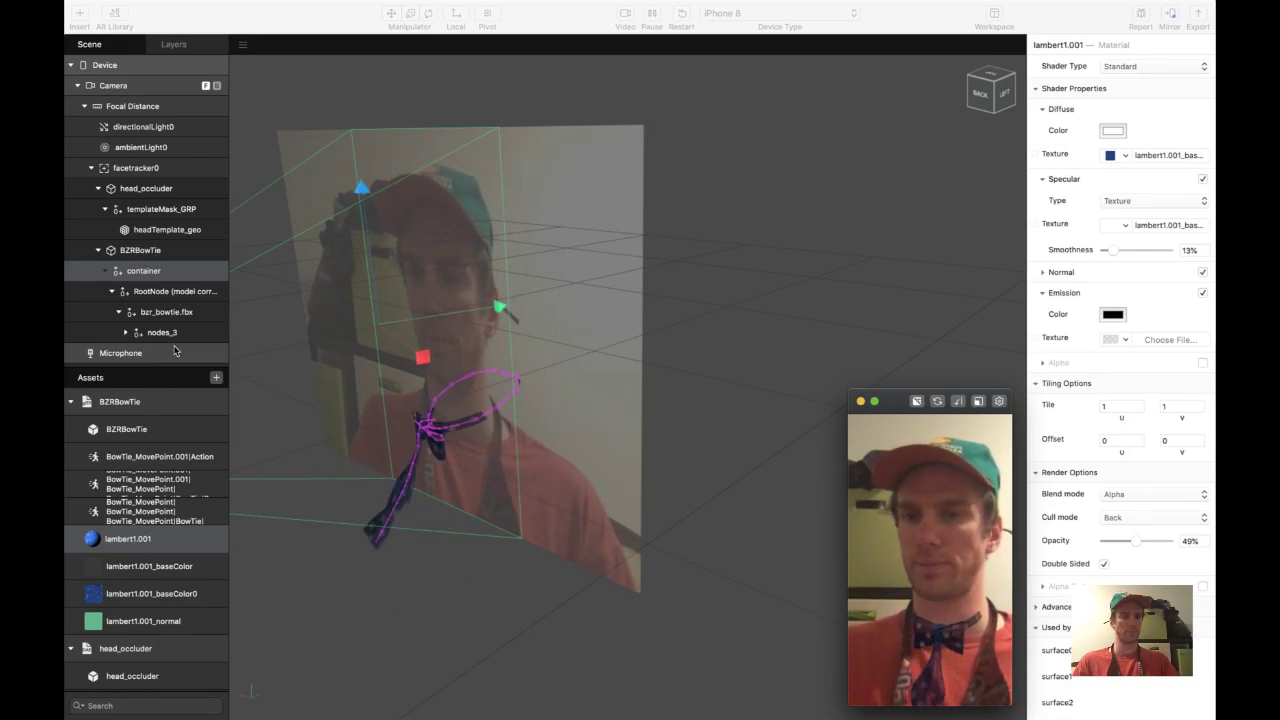
pyautogui.scroll(-3, 170, 585)
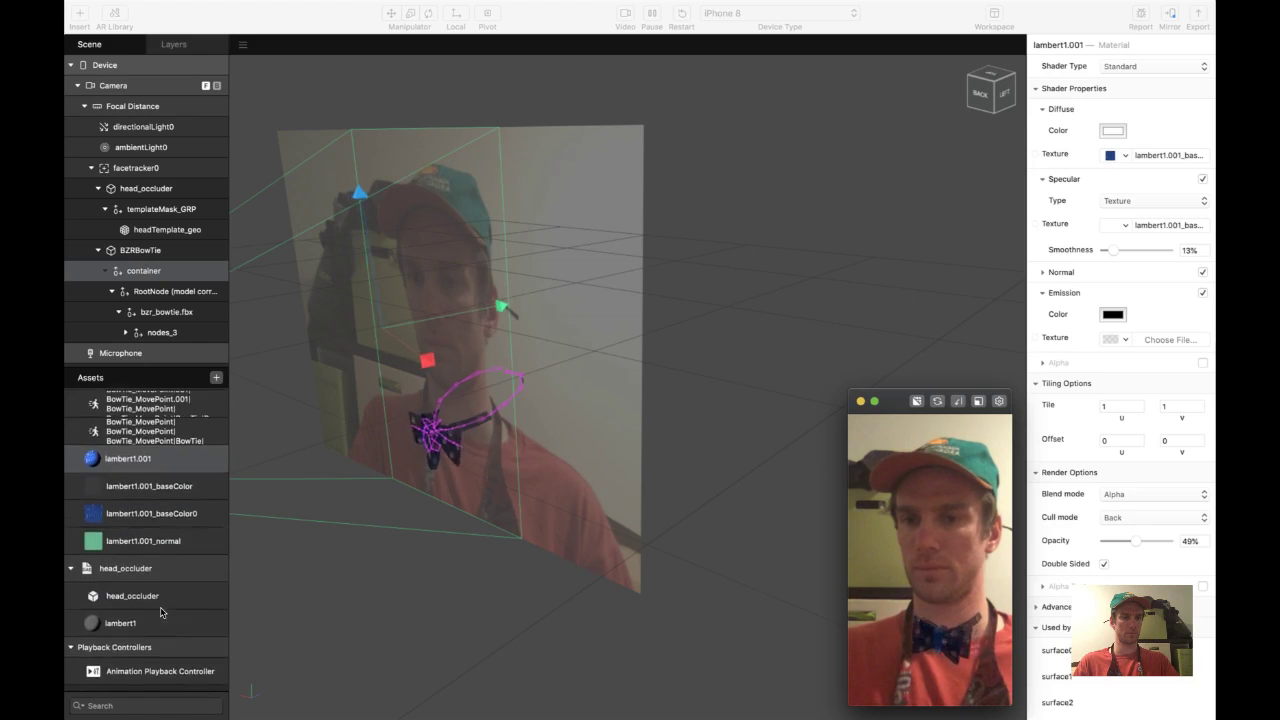
pyautogui.click(142, 686)
pyautogui.click(142, 680)
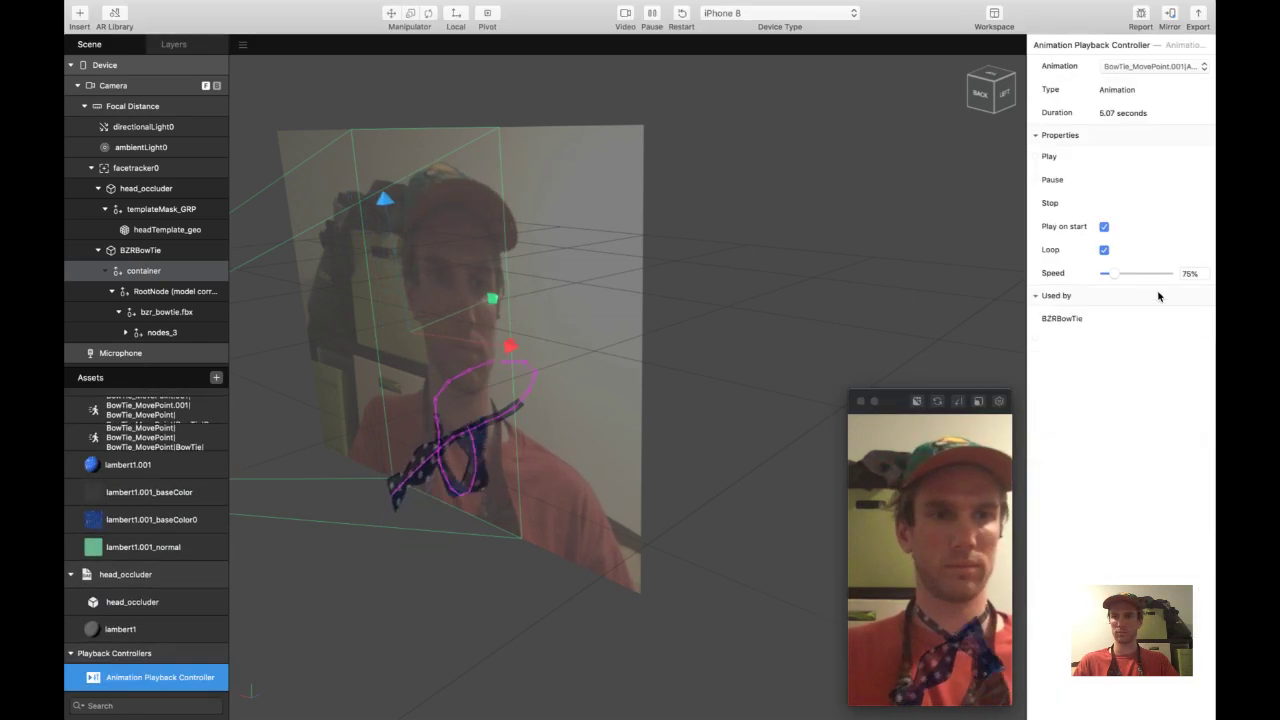
pyautogui.click(1189, 274)
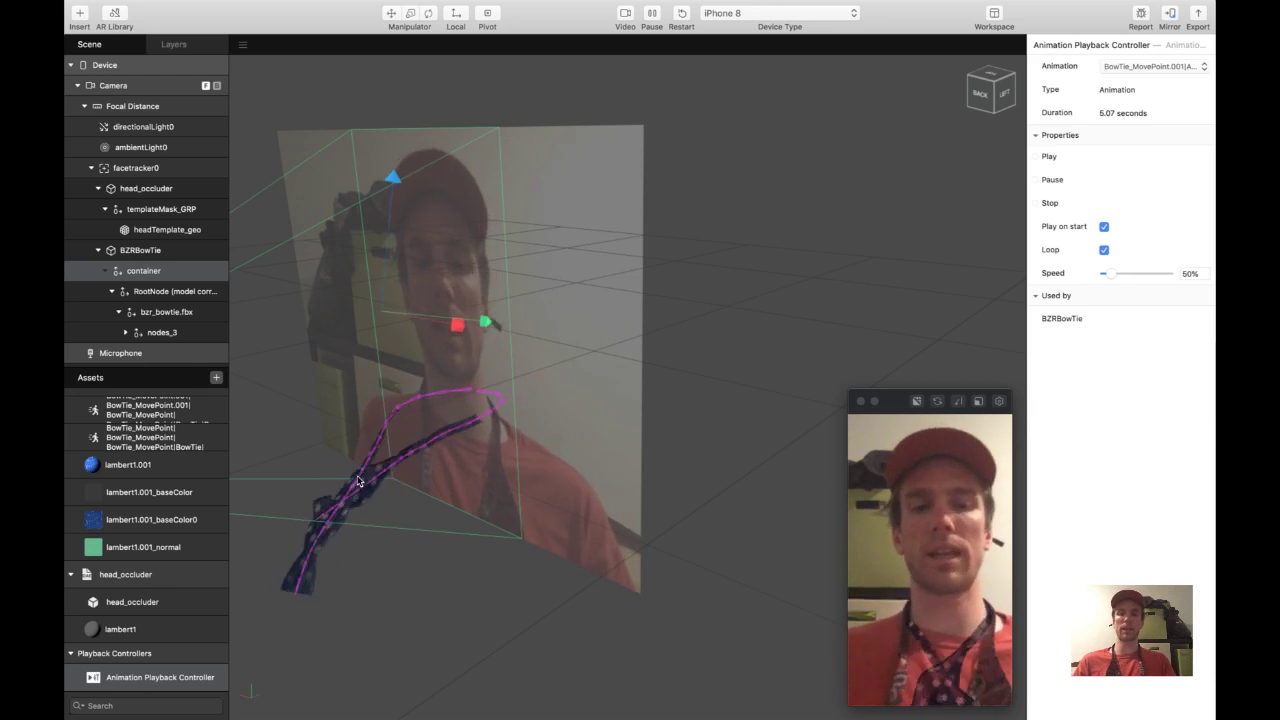
# - Scale the BZRBowTie object to 0.5 on the X, Y and Z axes
pyautogui.click(155, 251)
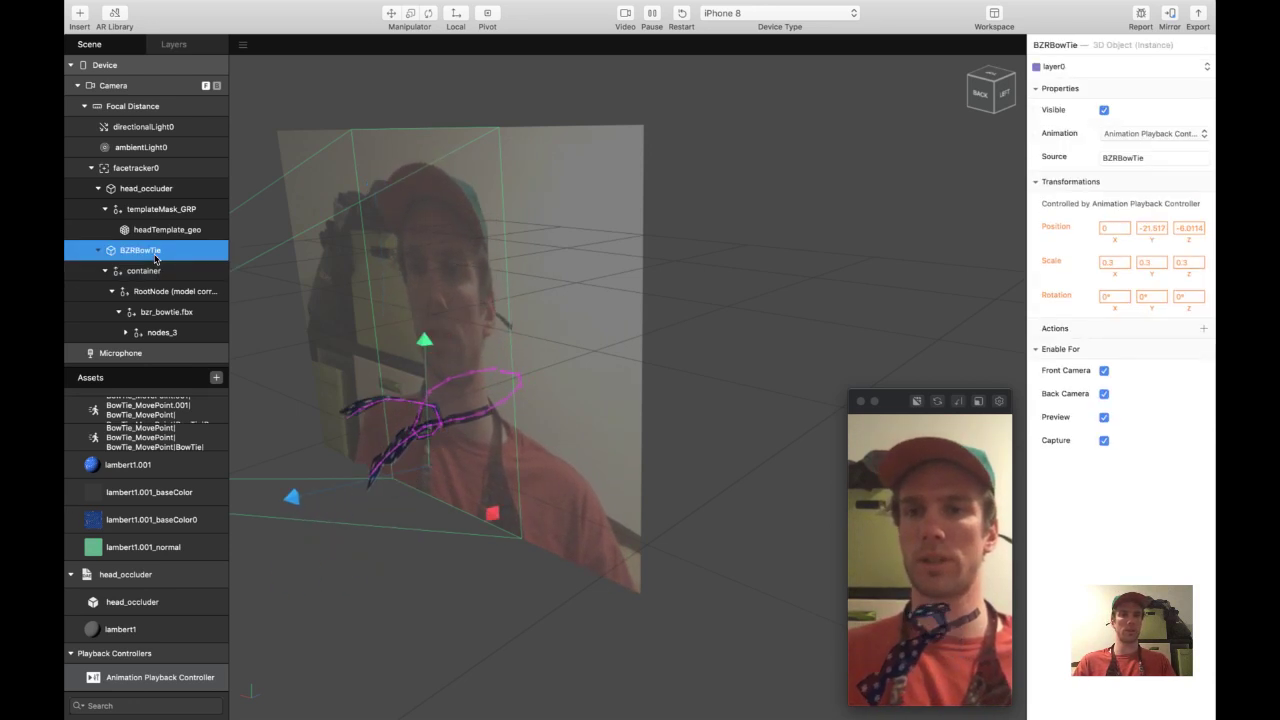
pyautogui.click(1117, 263)
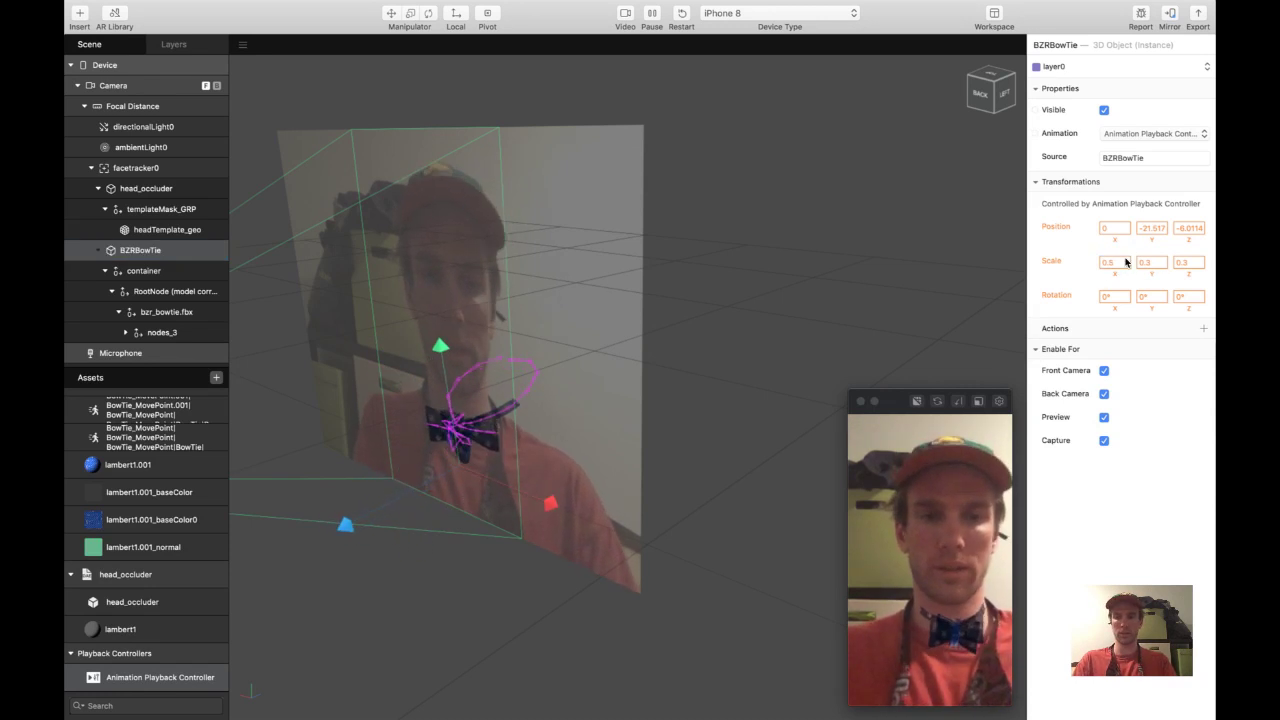
pyautogui.click(1152, 262)
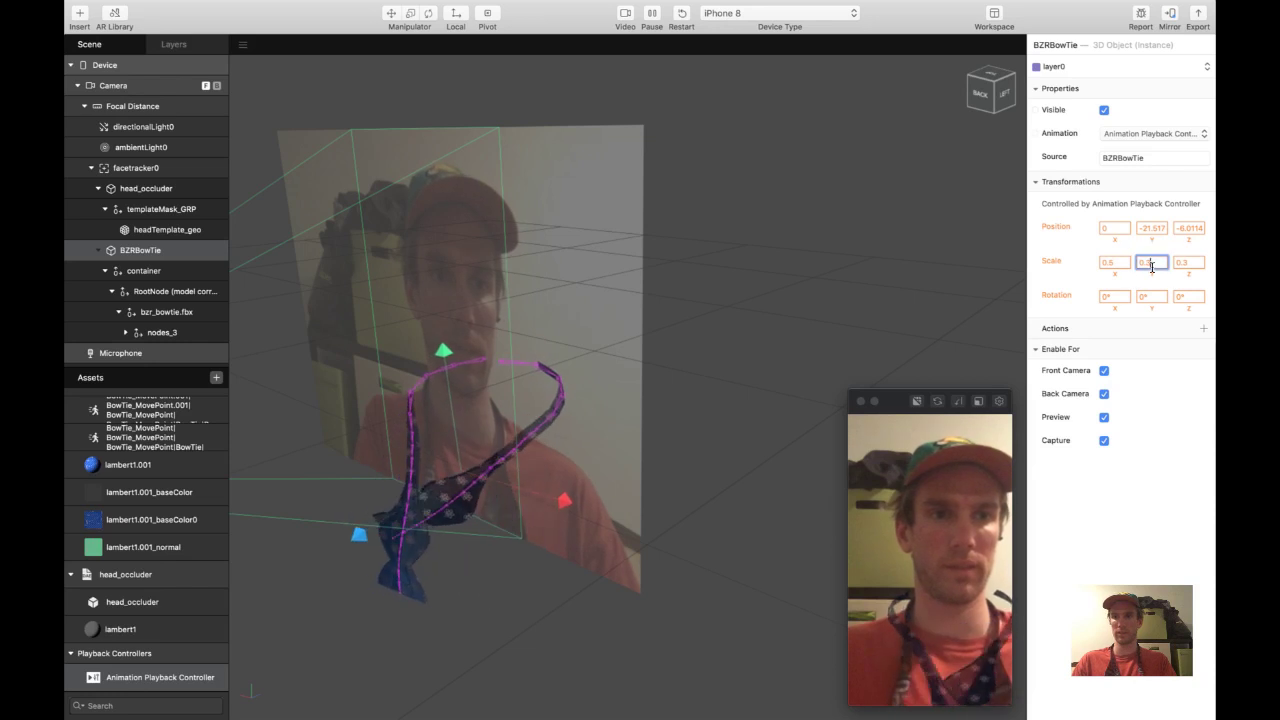
pyautogui.write('0.5')
pyautogui.press('Return')
pyautogui.click(1188, 263)
pyautogui.write('0.5')
pyautogui.press('Return')
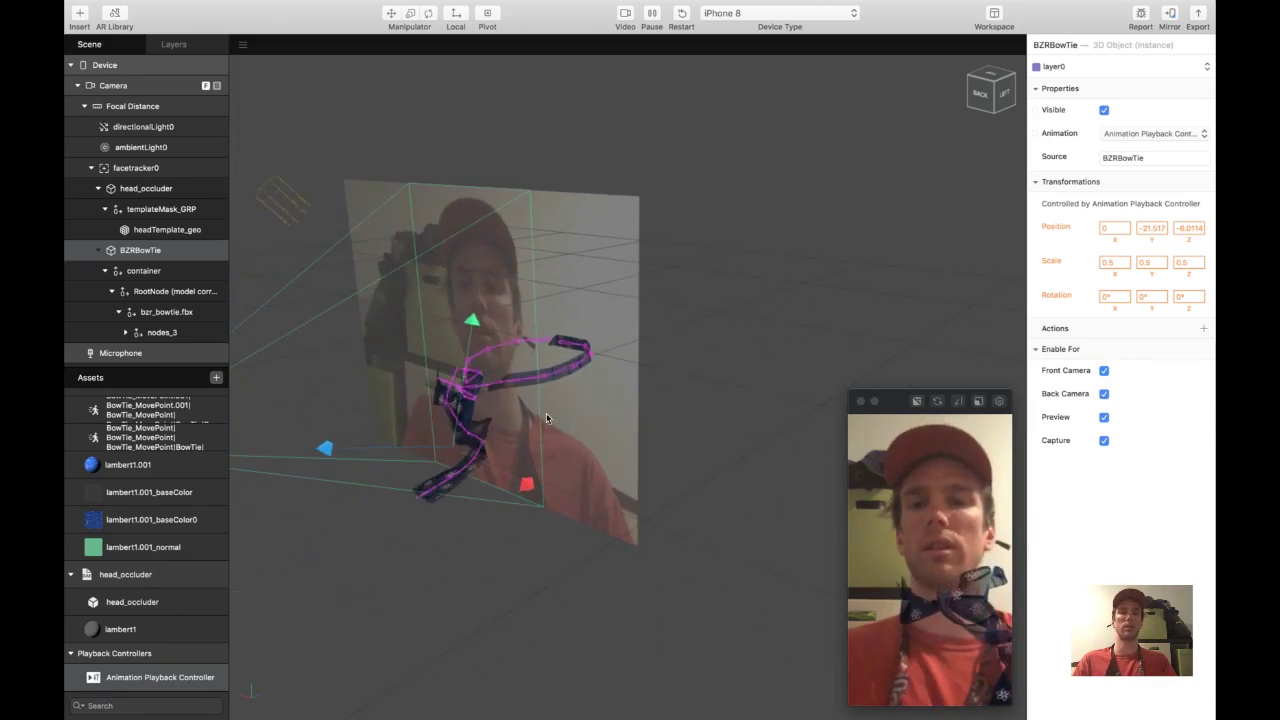
# - Pause the preview, move BZRBowTie to about X -1.81, Y -22.5, Z -1.03, and resume playback
pyautogui.click(652, 13)
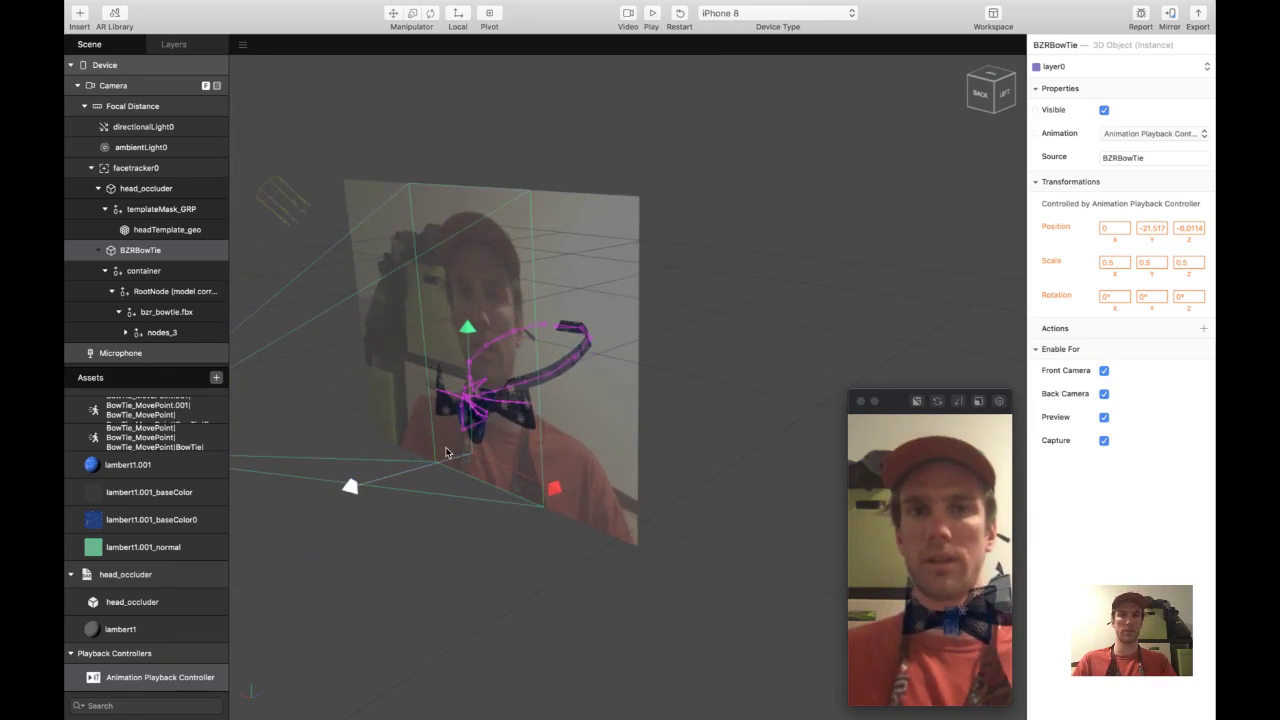
pyautogui.moveTo(333, 499); pyautogui.dragTo(312, 505)
pyautogui.moveTo(519, 495); pyautogui.dragTo(516, 494)
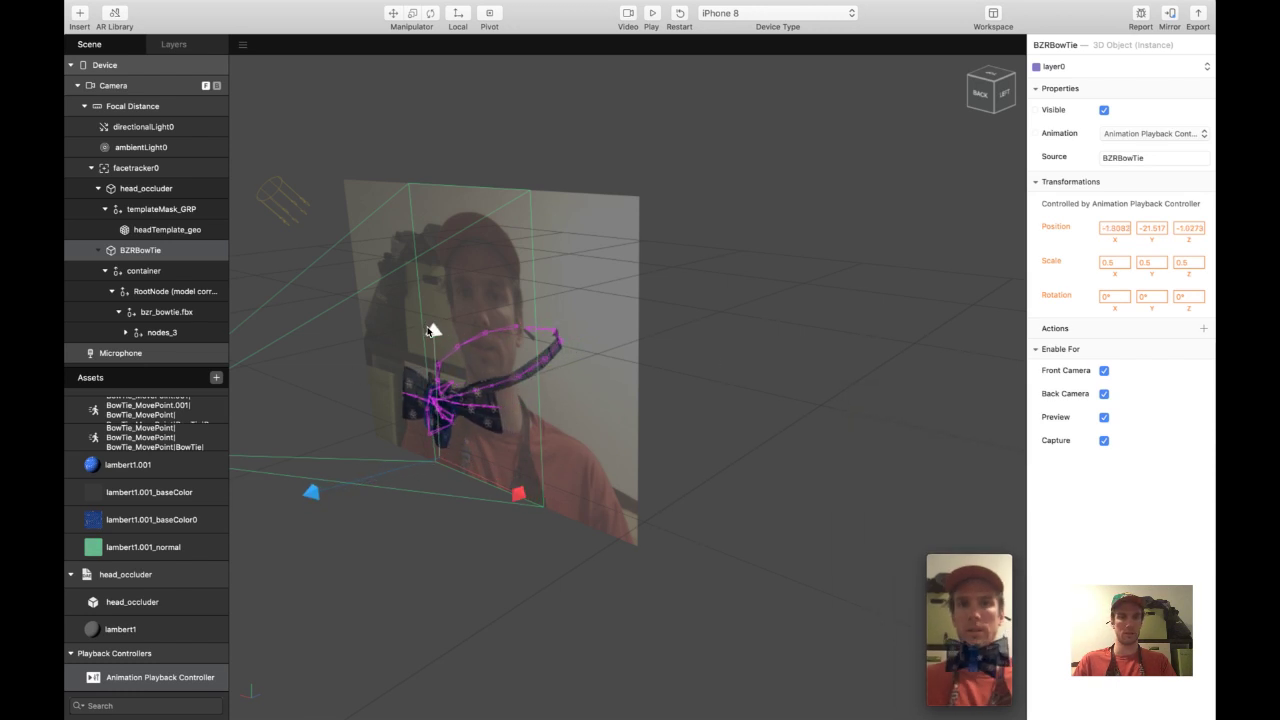
pyautogui.moveTo(428, 337); pyautogui.dragTo(428, 337)
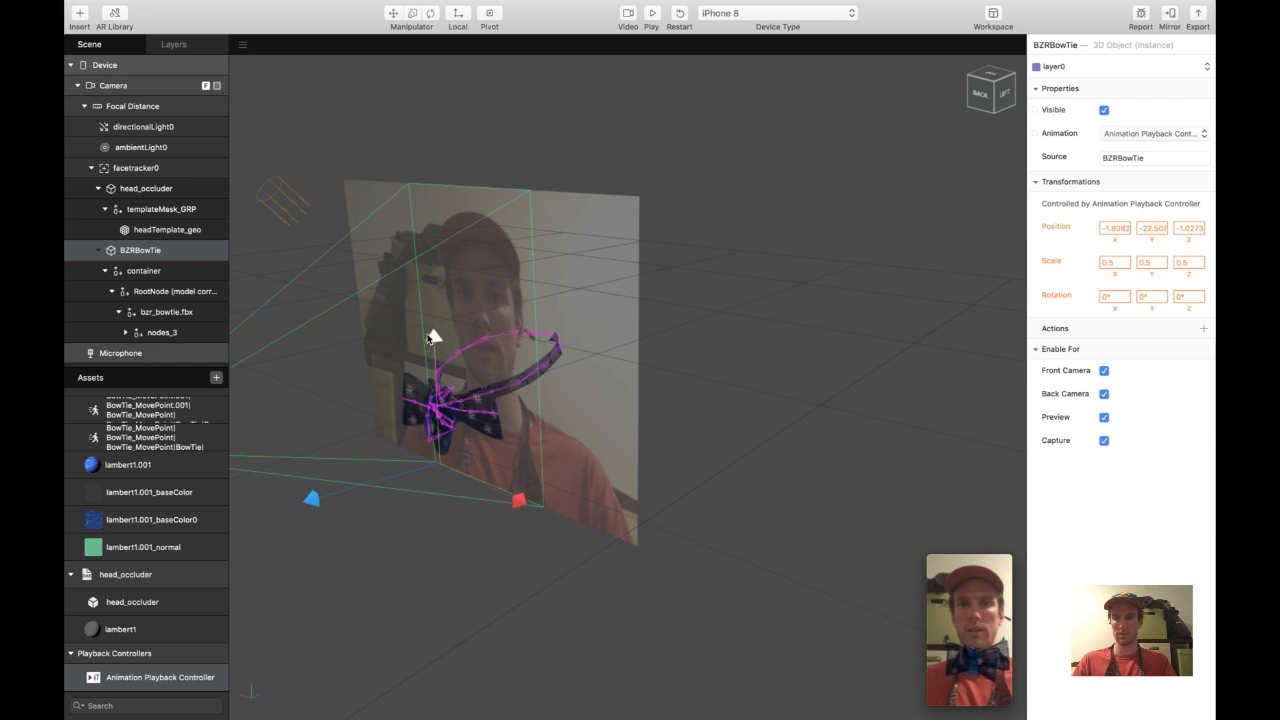
pyautogui.click(651, 13)
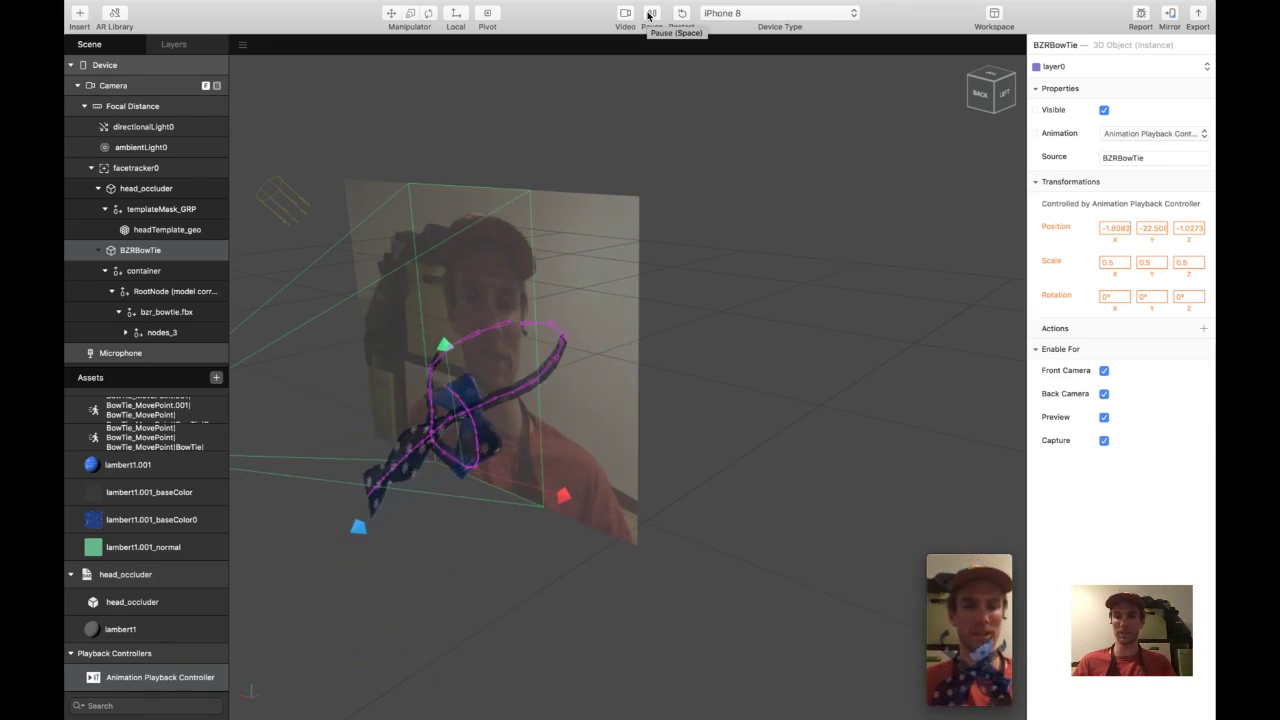
# - Check the tie in the enlarged preview and raise BZRBowTie to a Y position of about -15.6
pyautogui.click(954, 604)
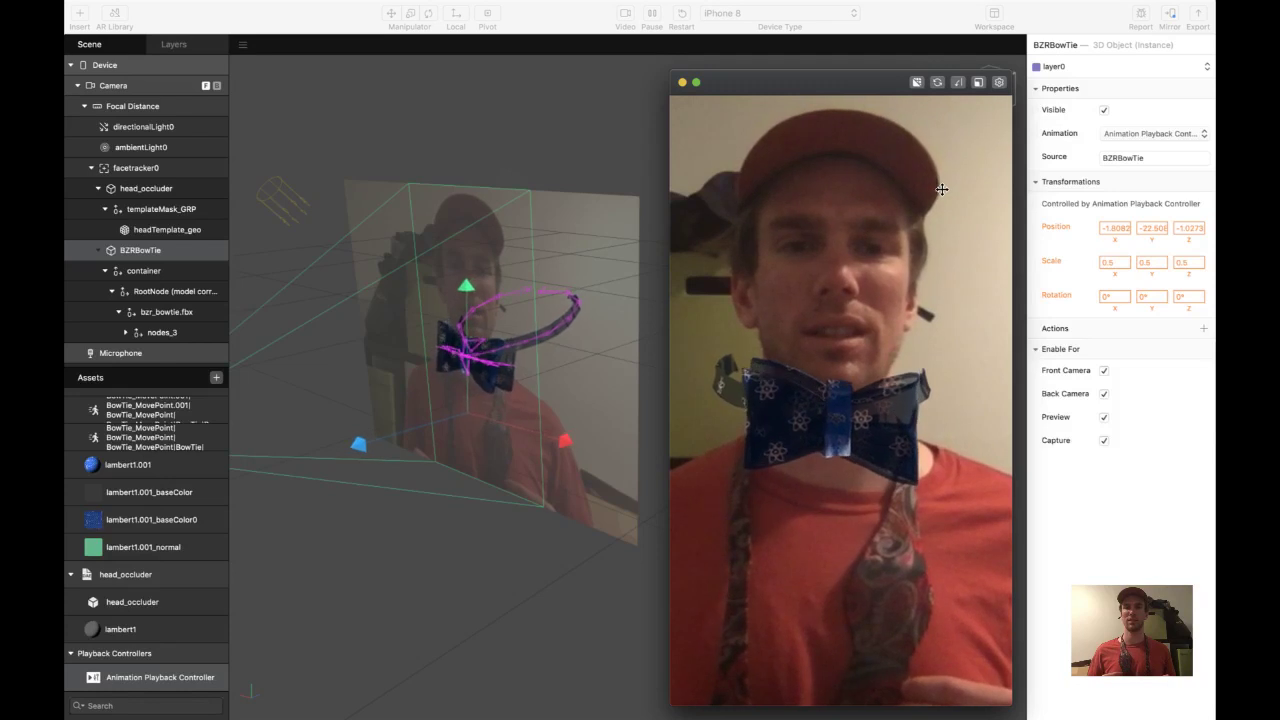
pyautogui.click(440, 285)
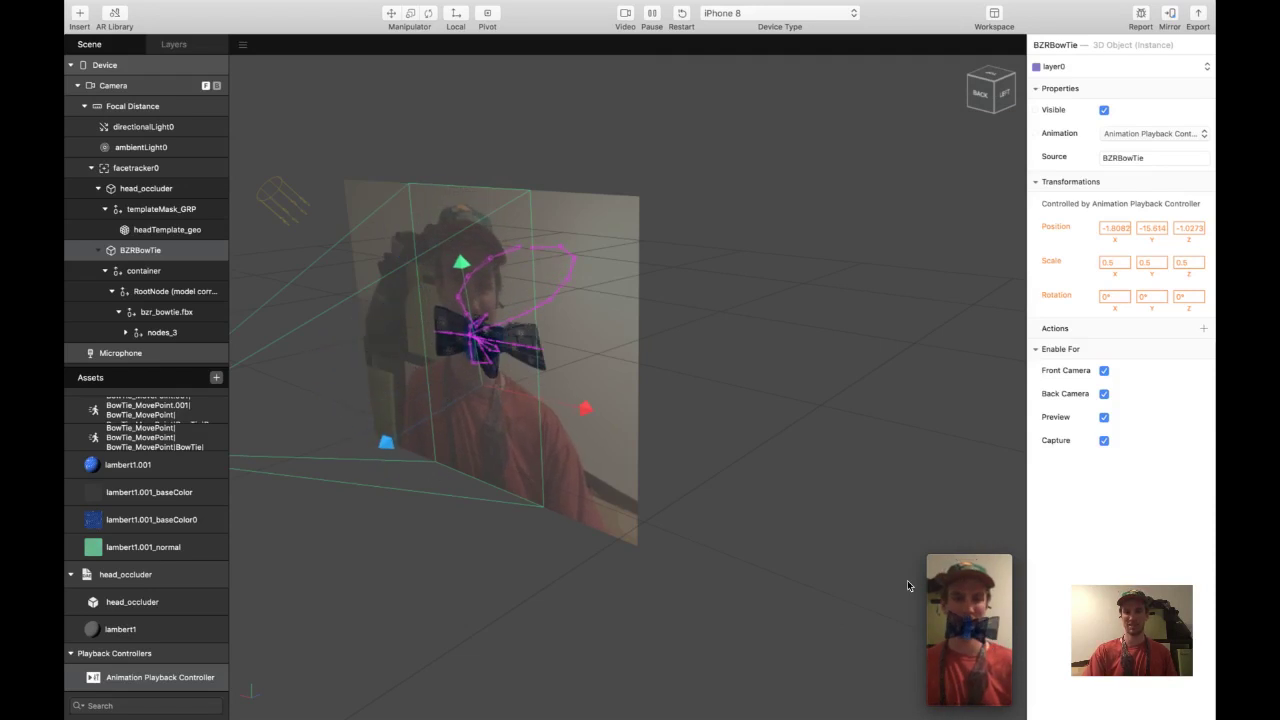
pyautogui.click(964, 625)
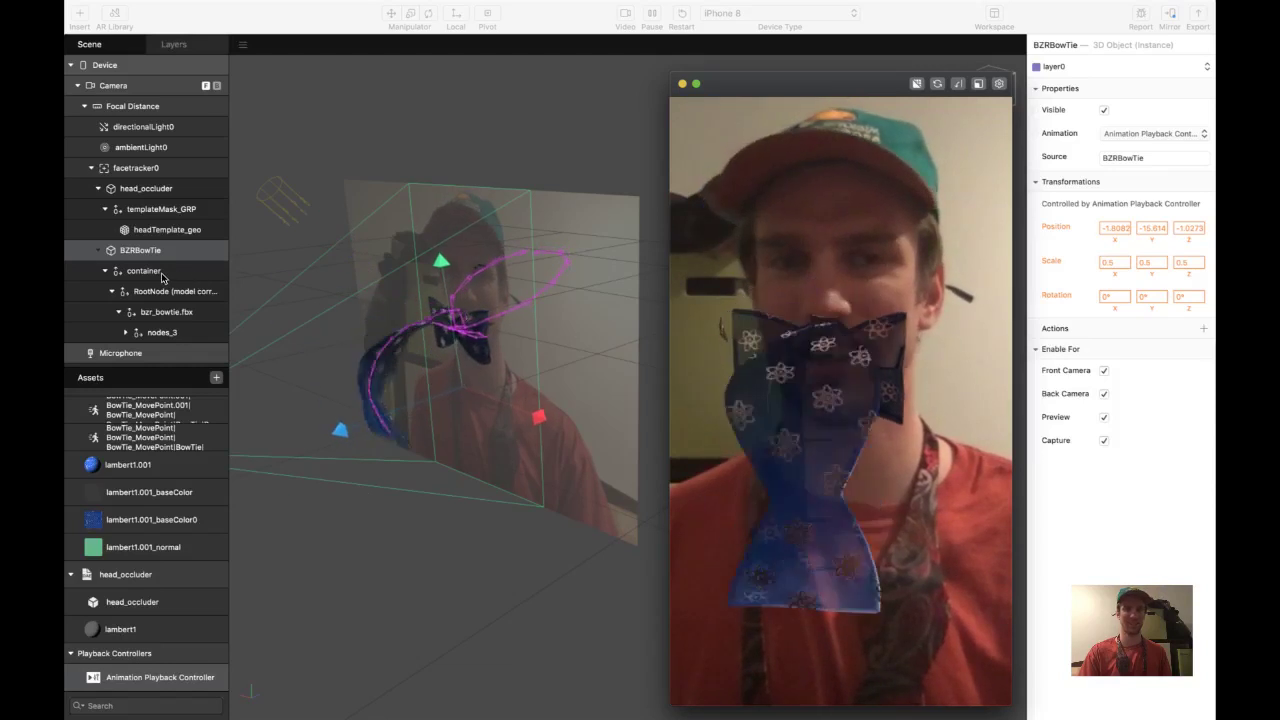
# - Hide the head_occluder object and raise it to a Y position of about 1.99
pyautogui.click(146, 188)
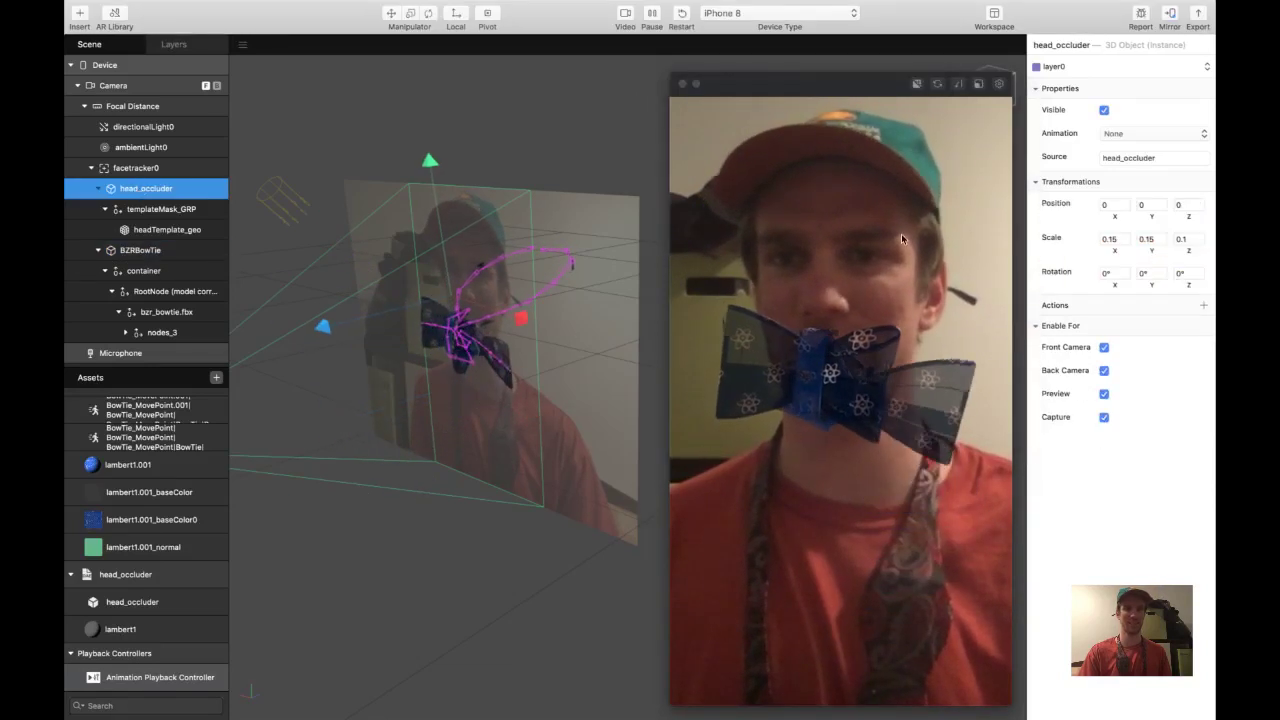
pyautogui.click(1104, 110)
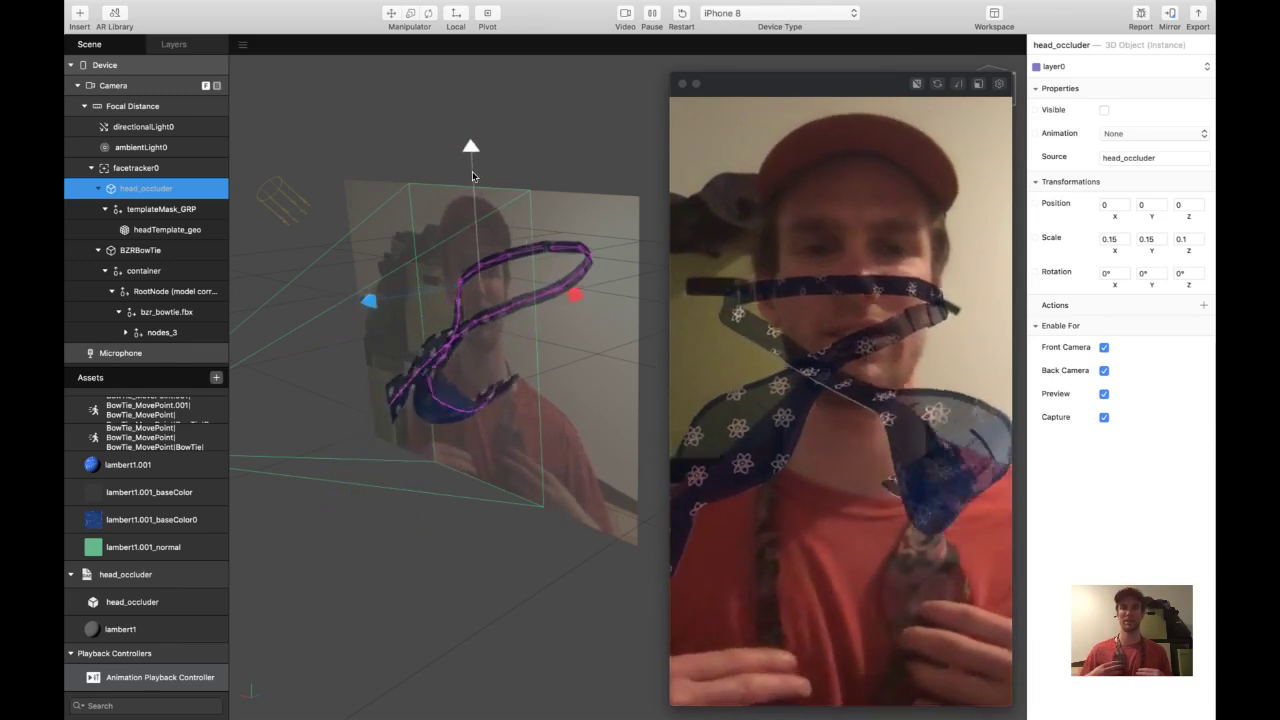
pyautogui.moveTo(528, 163); pyautogui.dragTo(531, 155)
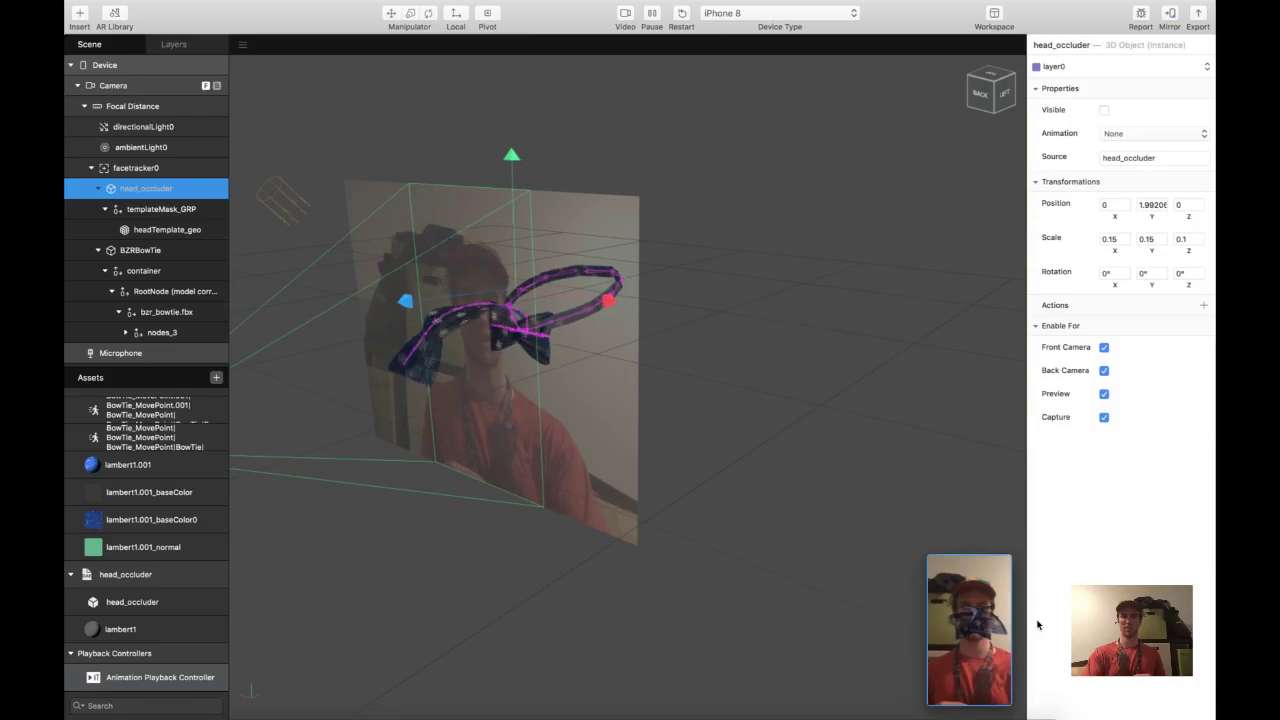
pyautogui.click(705, 305)
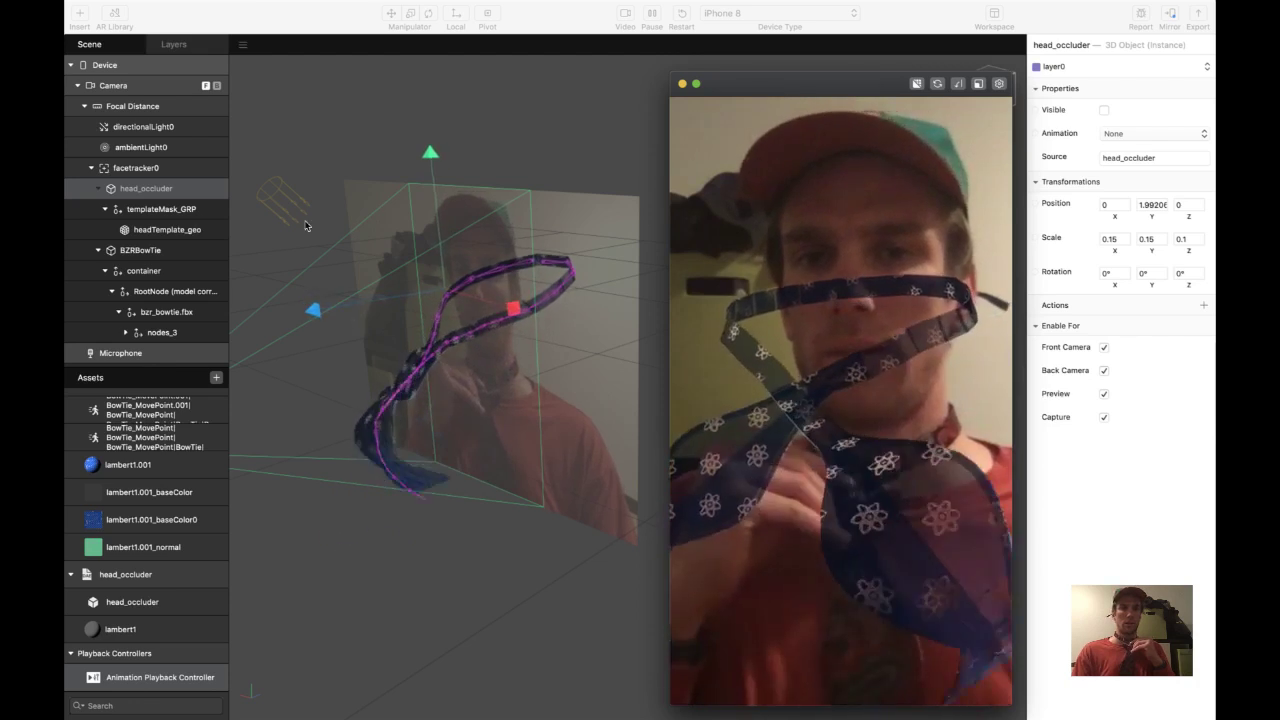
# - Rotate head_occluder to about -26.6° around the Y axis and check the enlarged preview
pyautogui.click(185, 22)
pyautogui.click(428, 13)
pyautogui.moveTo(467, 279)
pyautogui.mouseDown()
pyautogui.moveTo(428, 285)
pyautogui.moveTo(482, 278)
pyautogui.moveTo(451, 282)
pyautogui.mouseUp()
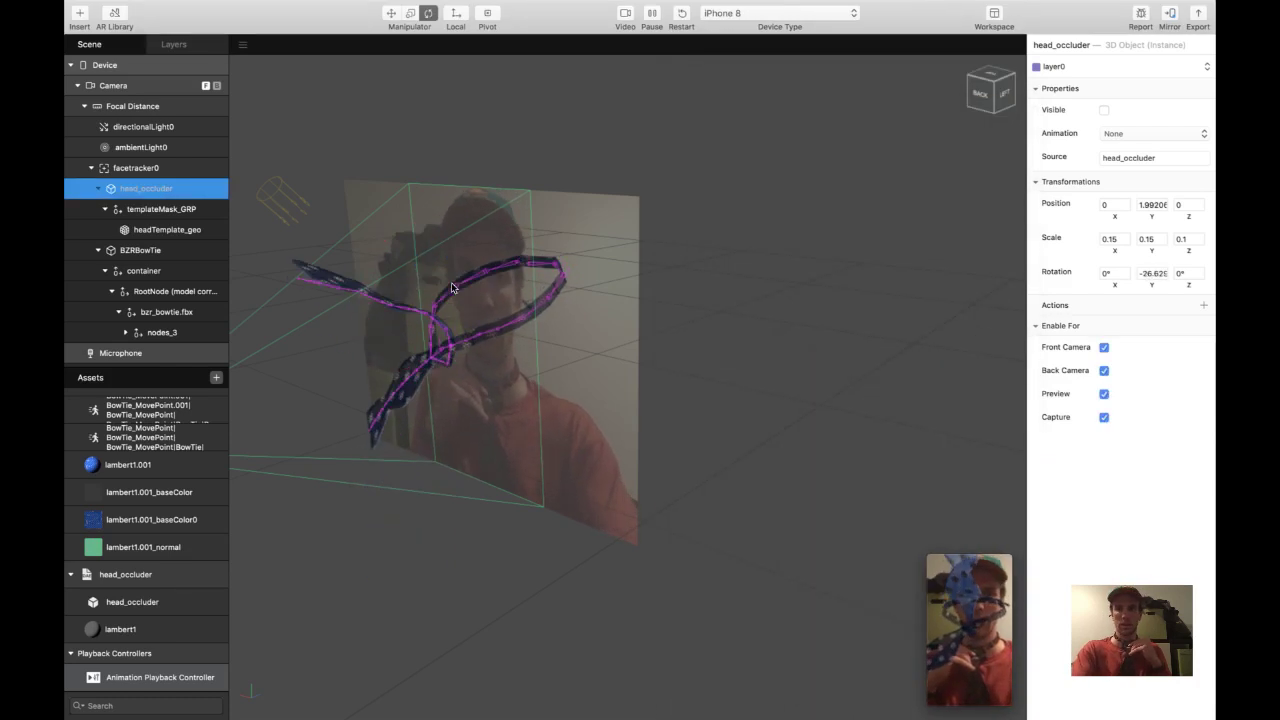
pyautogui.click(950, 647)
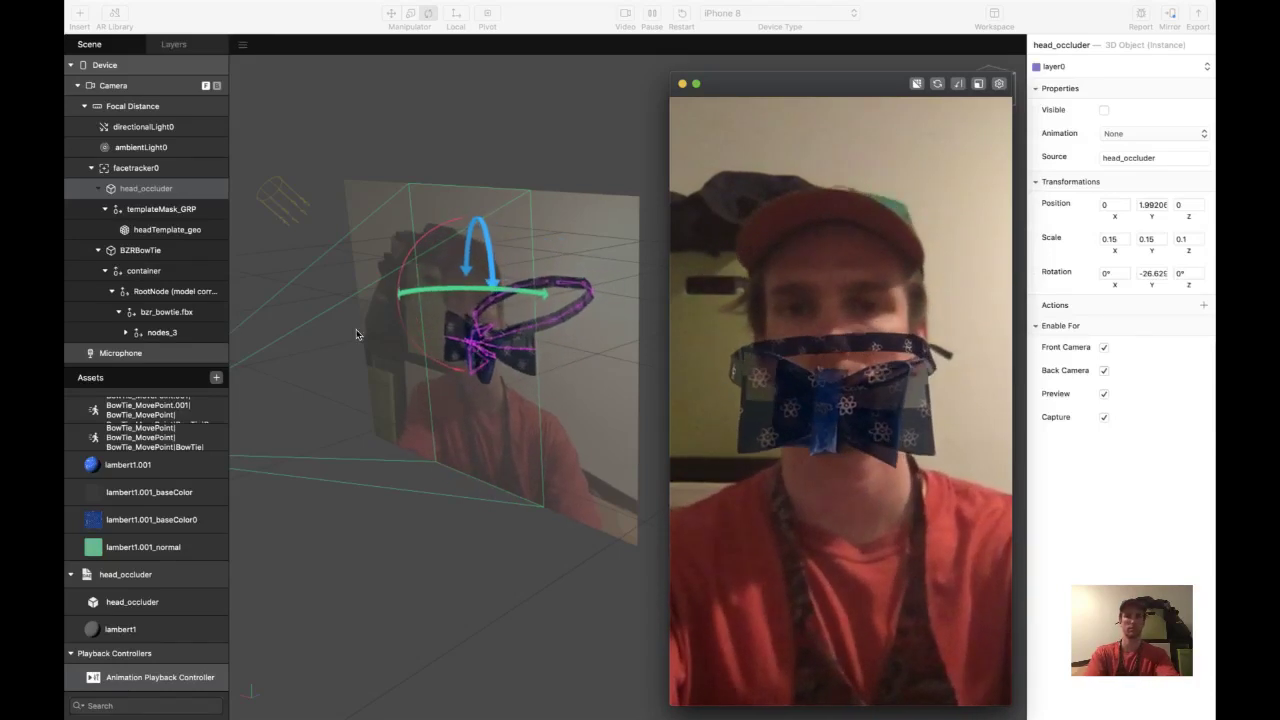
# - Move head_occluder up to a Y position of about 6.2 and enlarge the preview
pyautogui.click(391, 13)
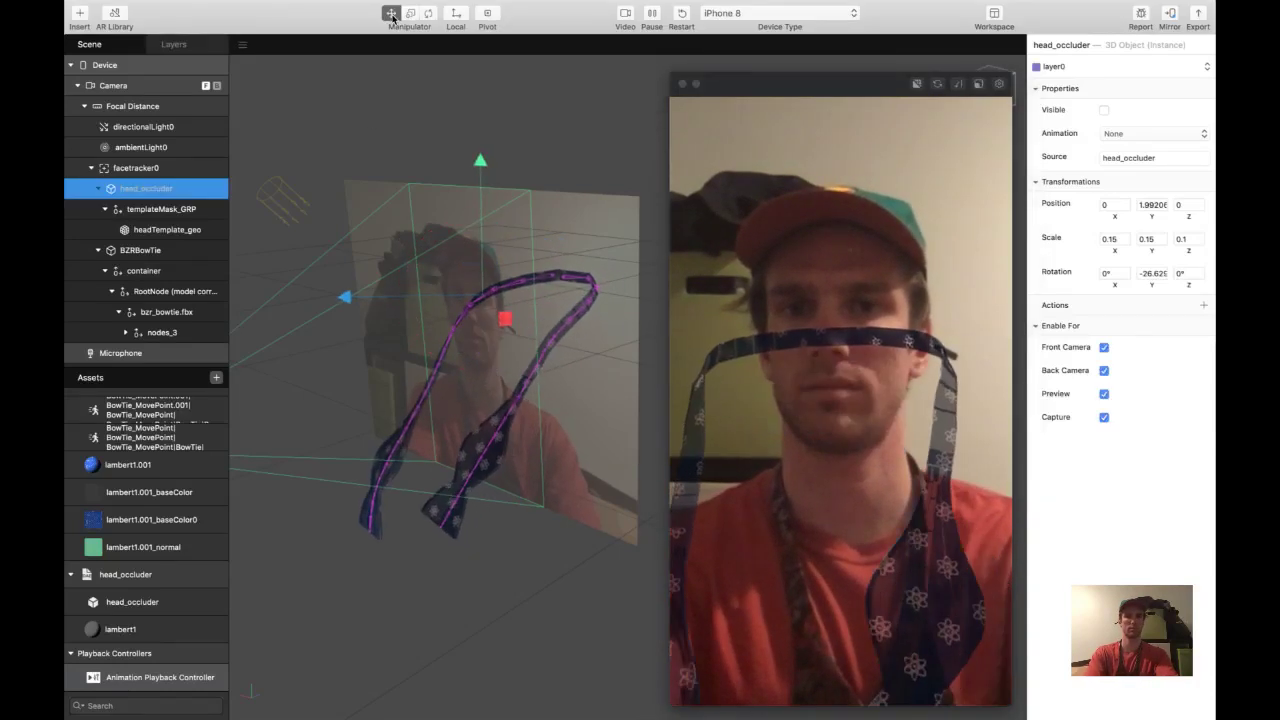
pyautogui.moveTo(479, 137); pyautogui.dragTo(480, 131)
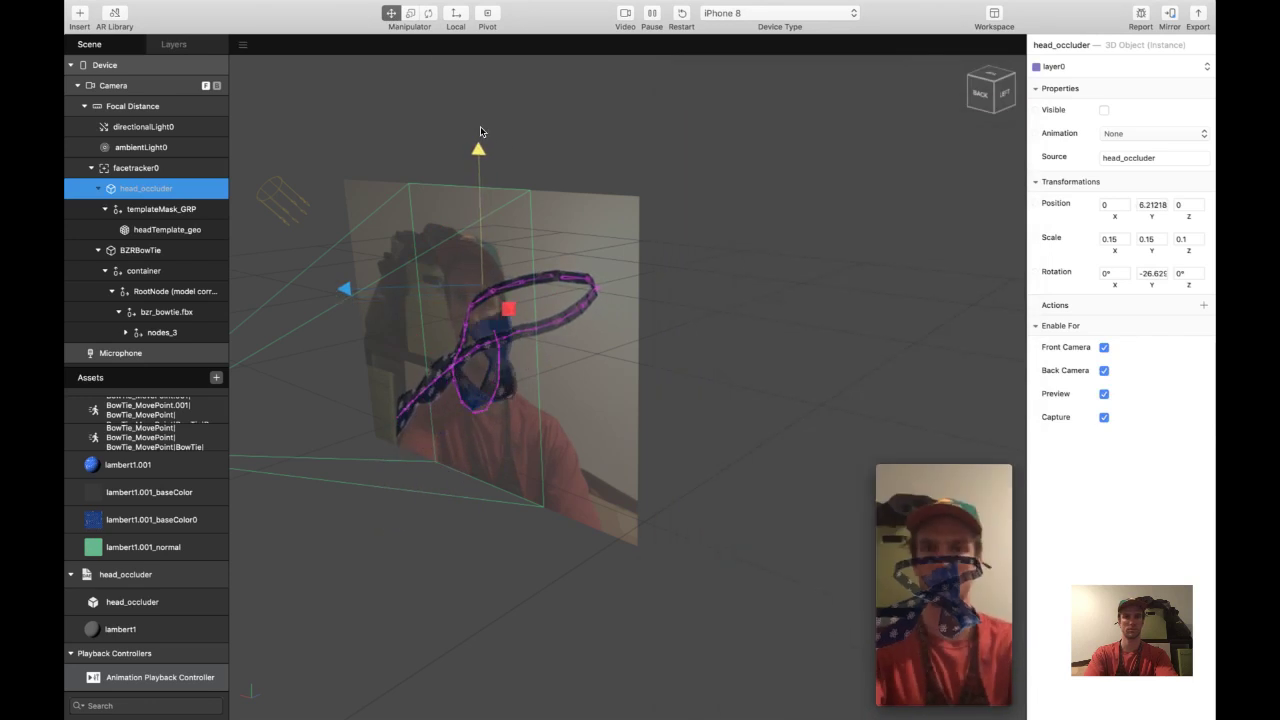
pyautogui.click(962, 664)
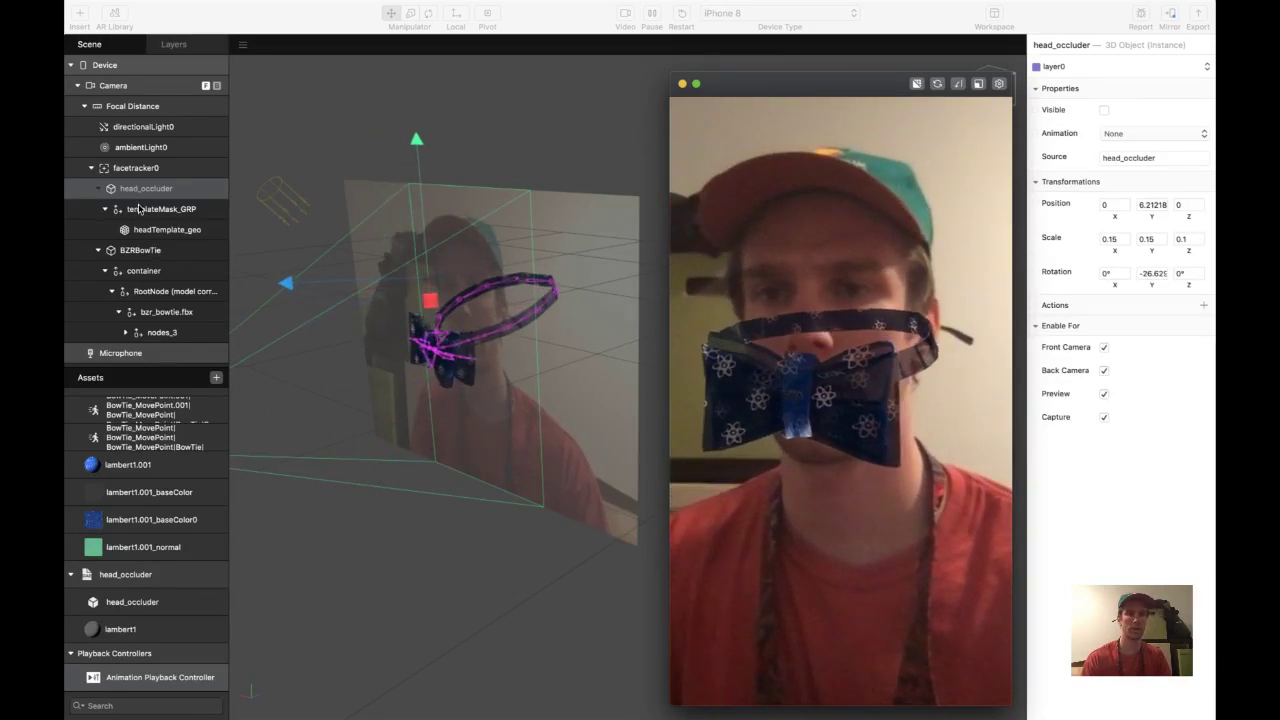
# - Toggle BZRBowTie's visibility off and on to compare the live preview with and without the animated tie, leaving it visible
pyautogui.click(147, 215)
pyautogui.click(140, 250)
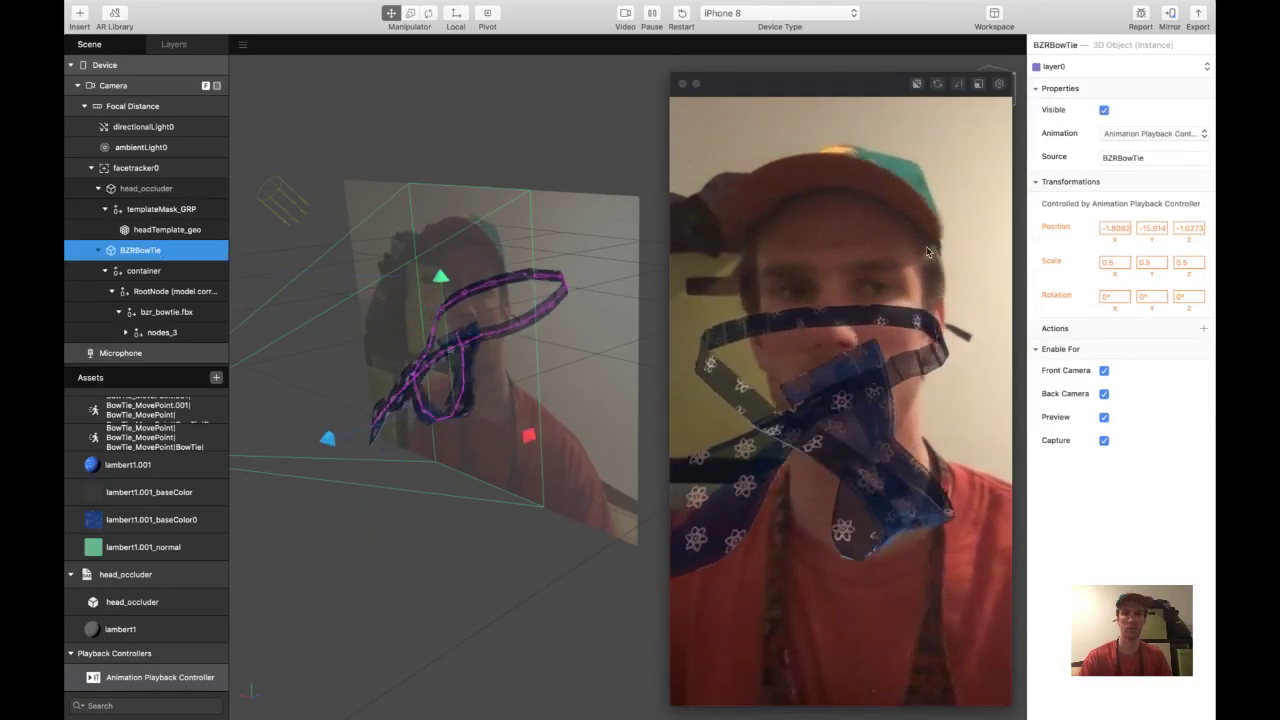
pyautogui.click(1105, 110)
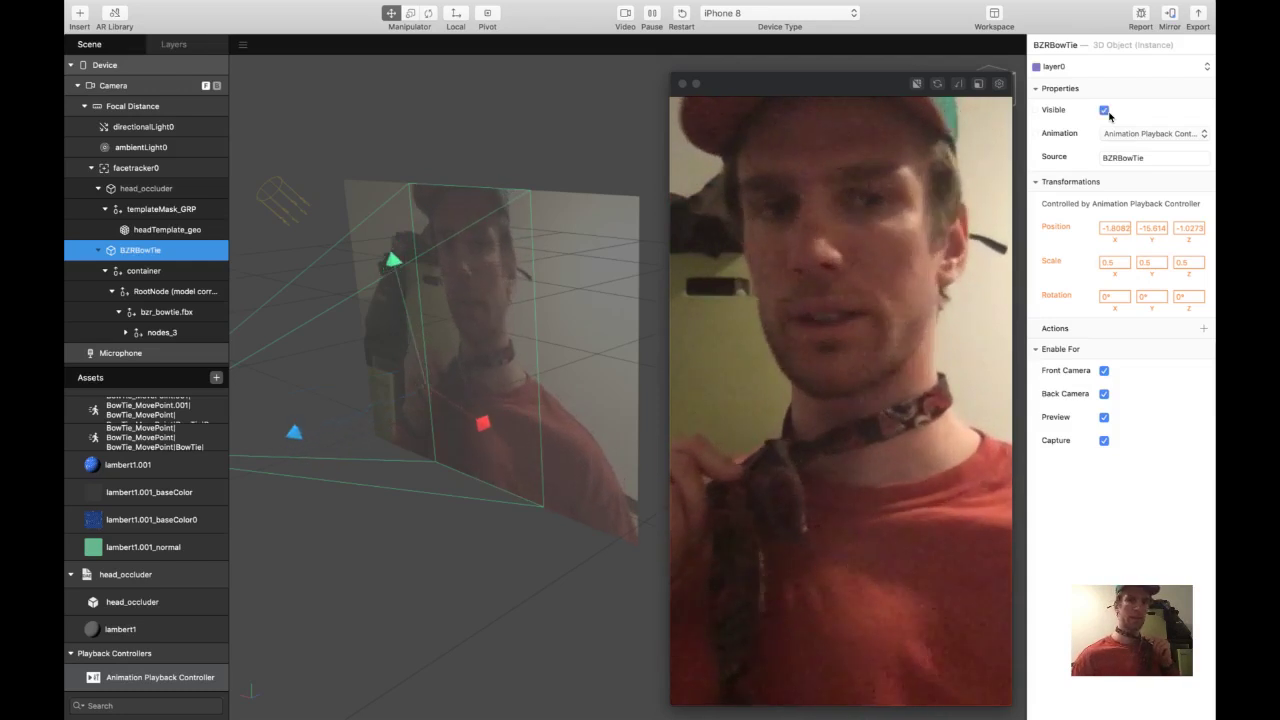
pyautogui.click(1106, 112)
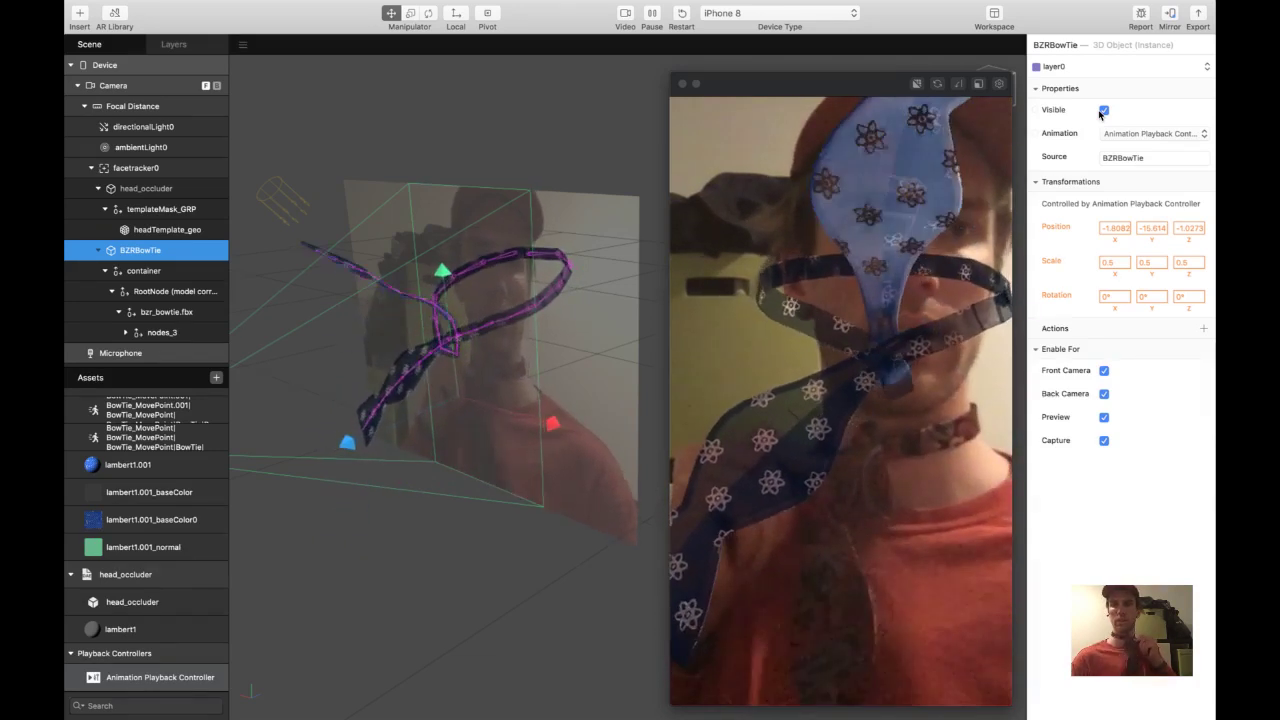
pyautogui.click(1104, 111)
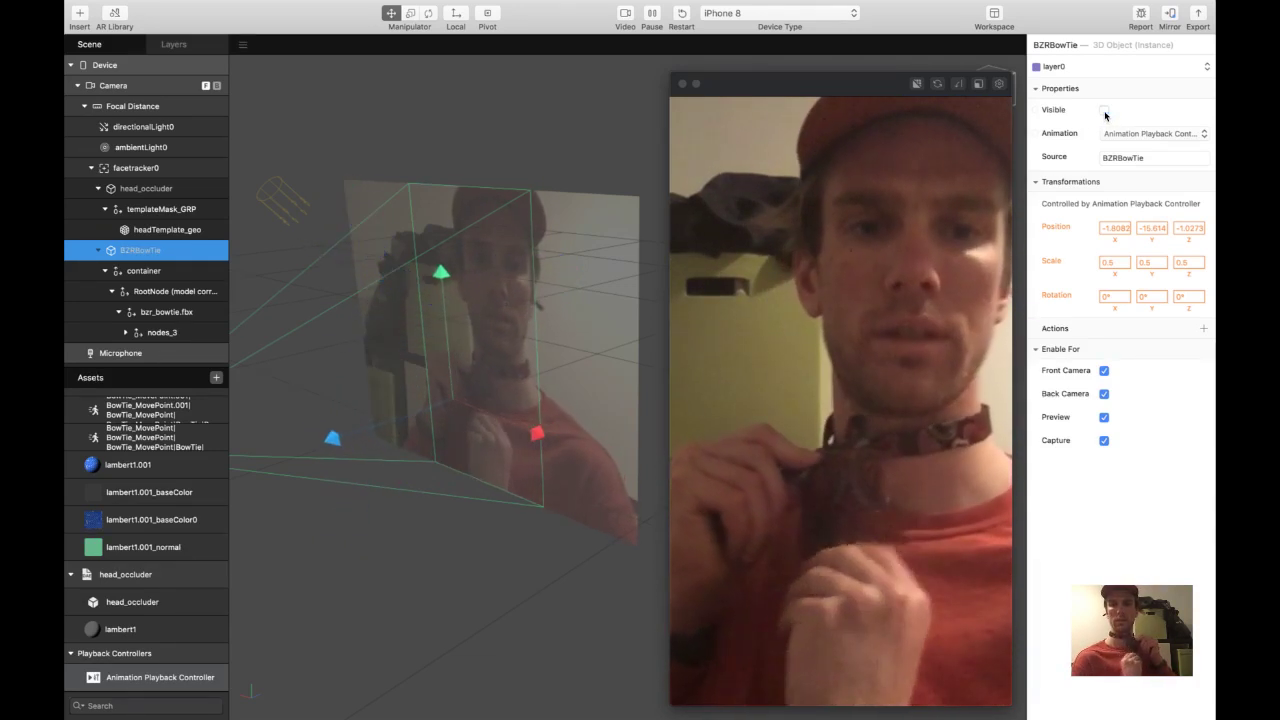
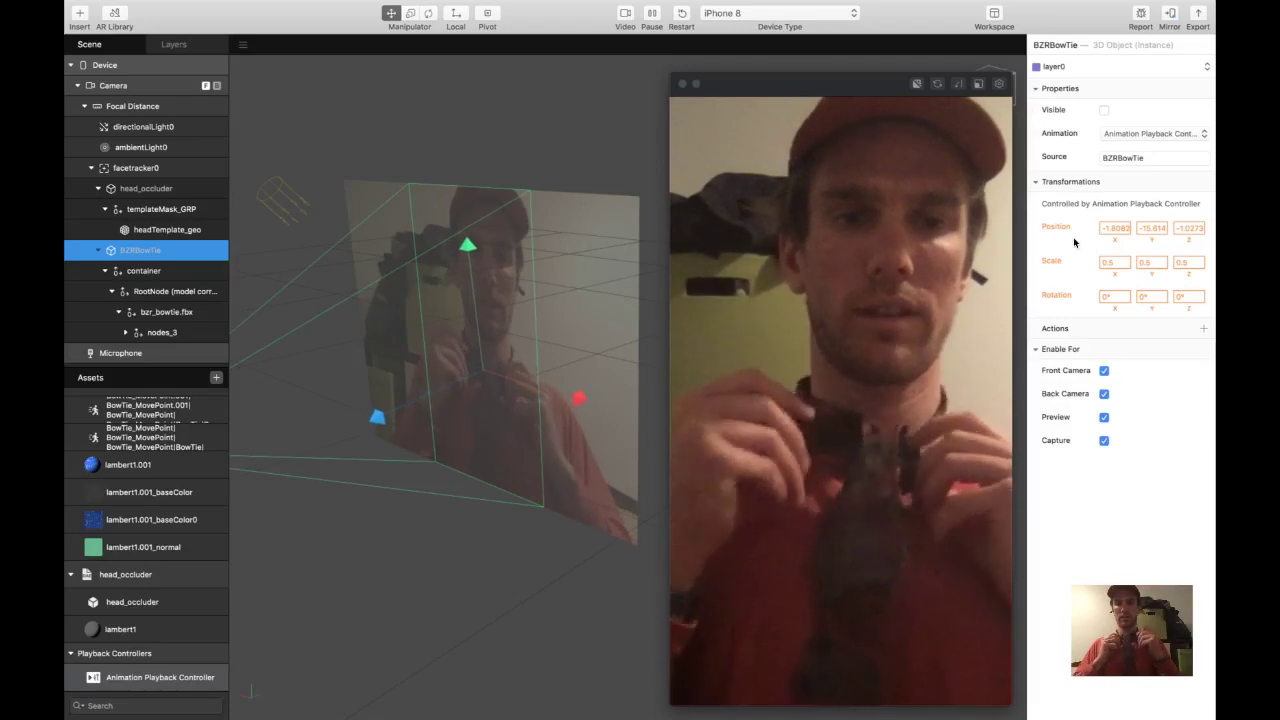
pyautogui.click(1104, 110)
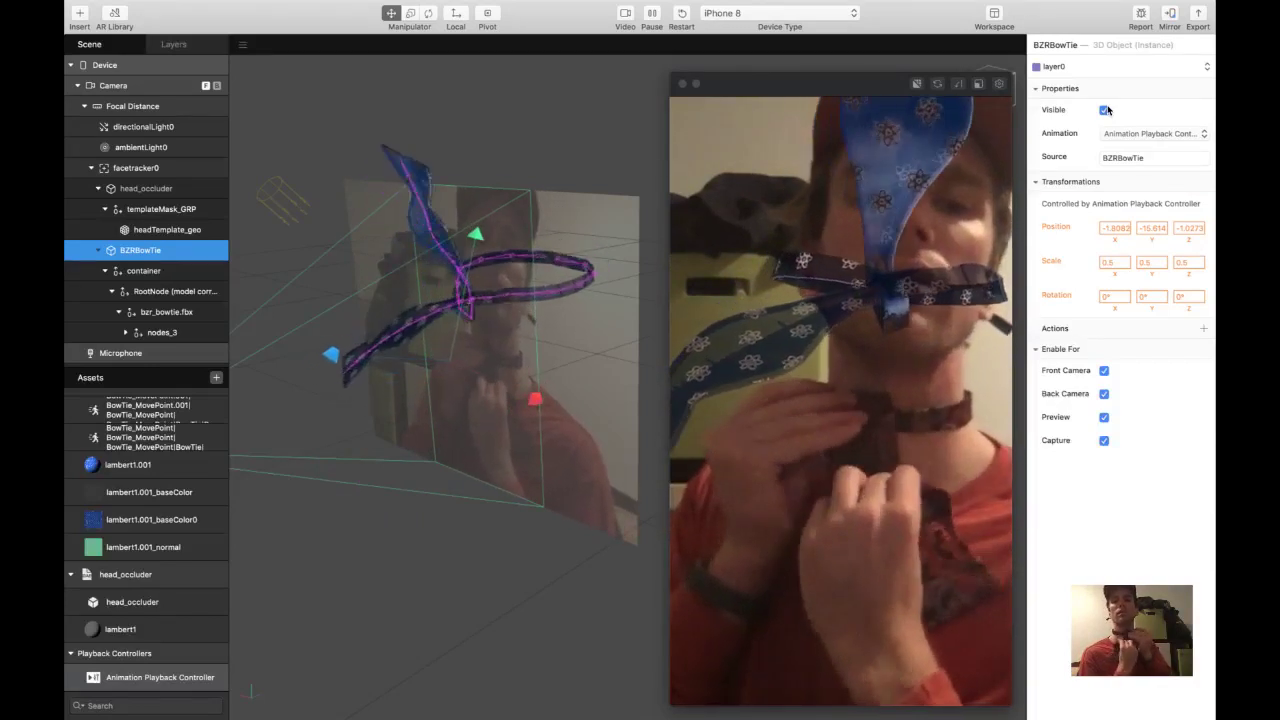
pyautogui.click(1105, 110)
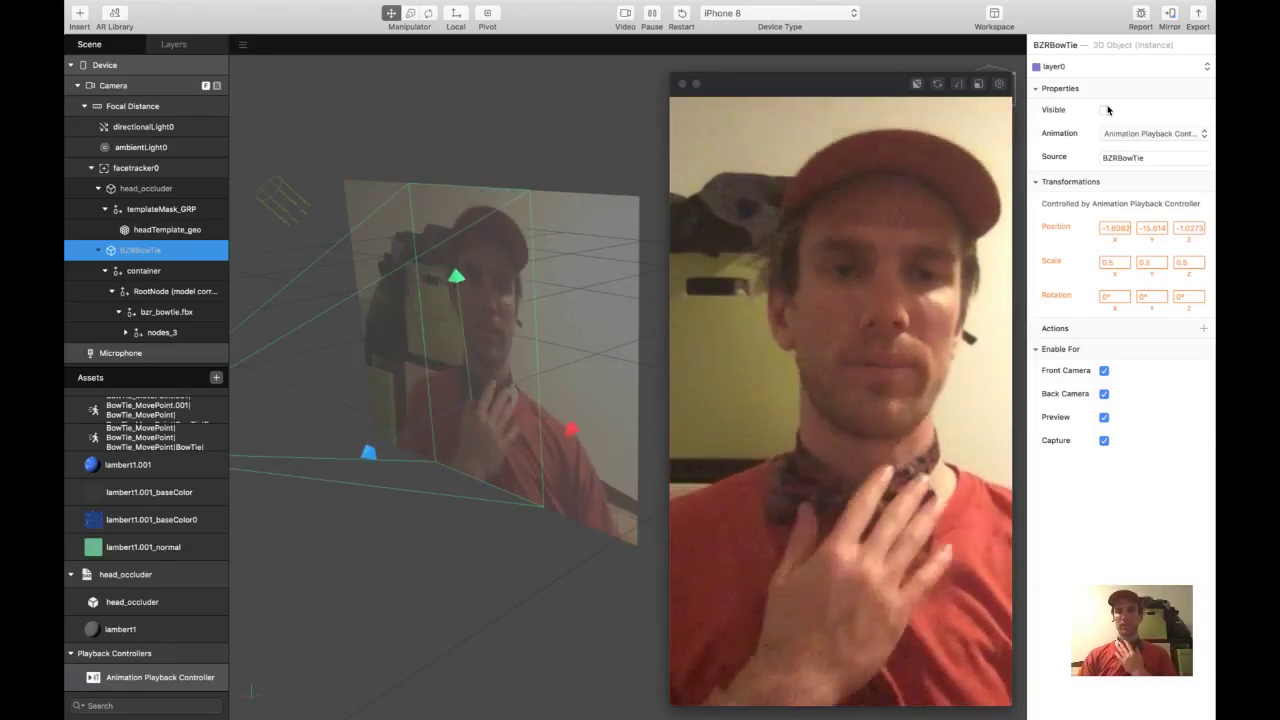
pyautogui.click(1104, 110)
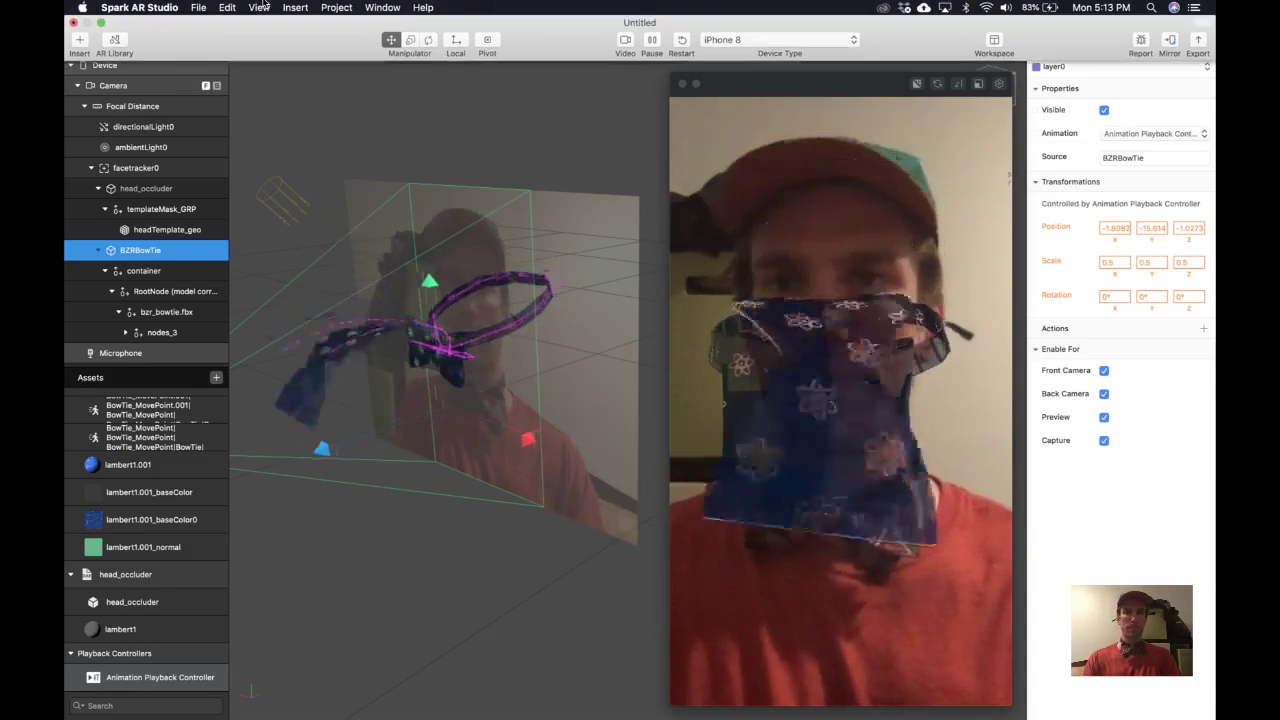
pyautogui.click(360, 7)
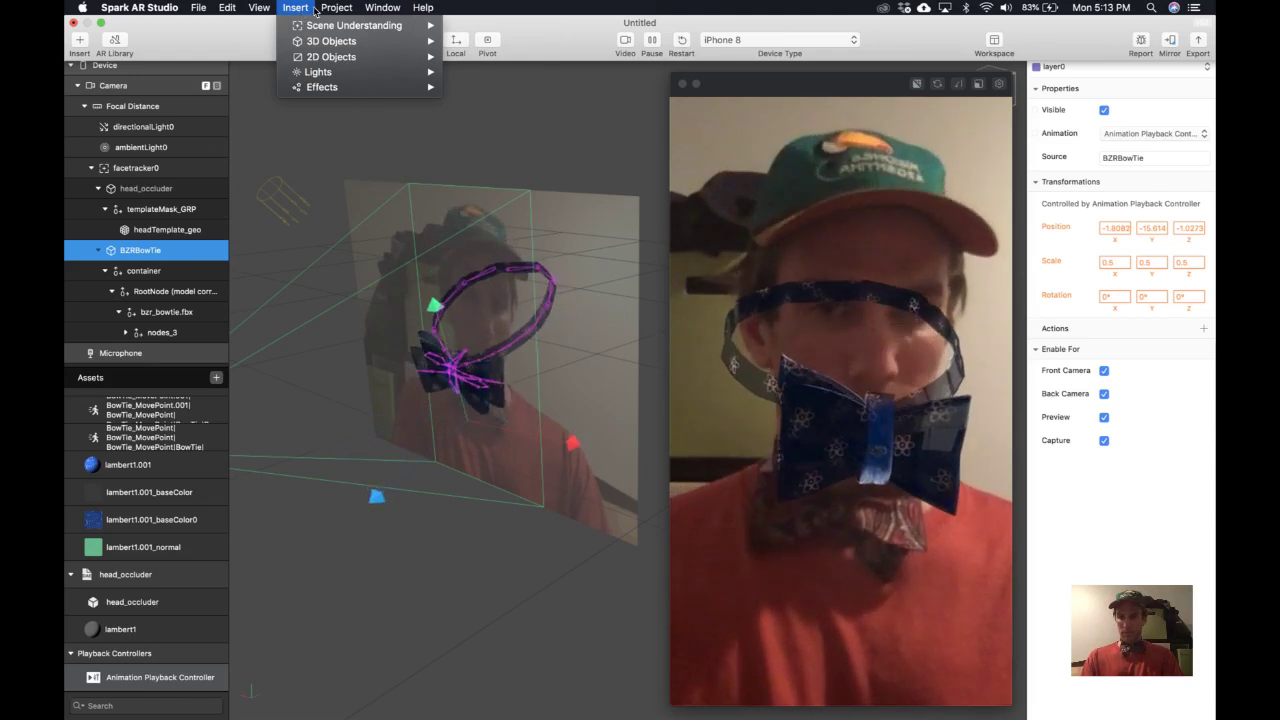
pyautogui.moveTo(381, 8)
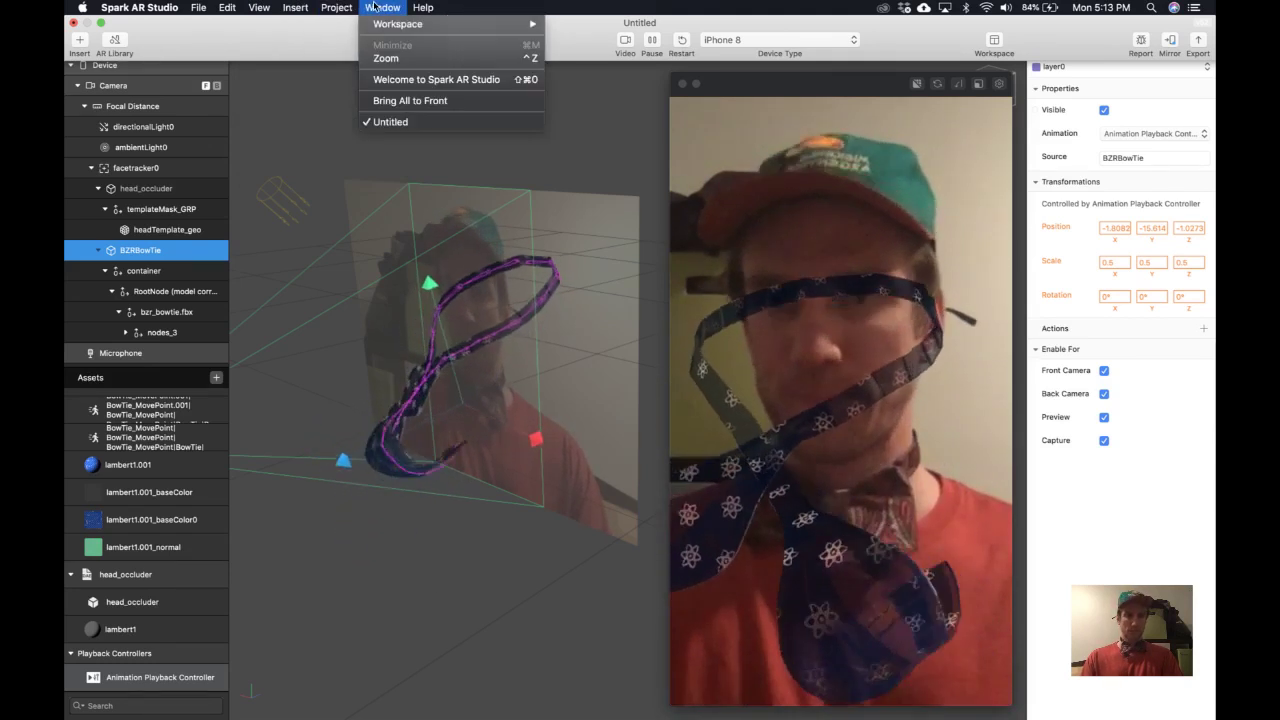
pyautogui.click(390, 121)
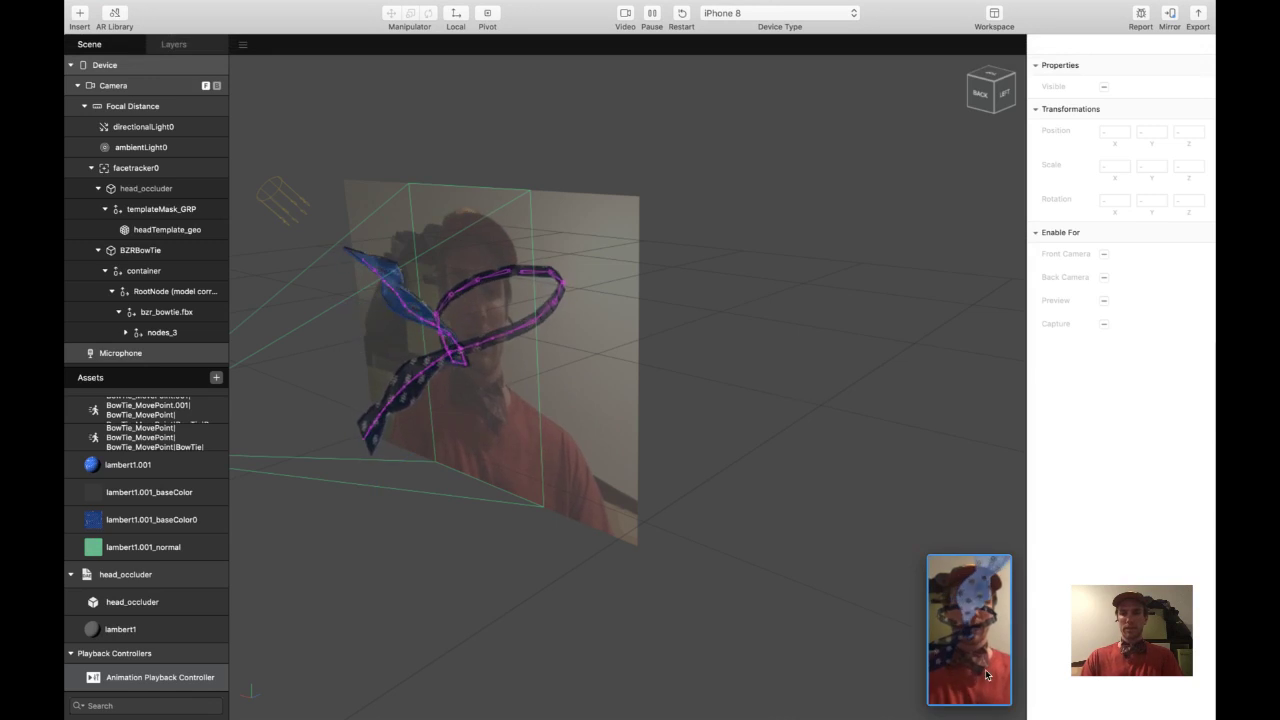
# - Enlarge the live preview and start exporting the project by searching the application's commands for "exp"
pyautogui.click(986, 676)
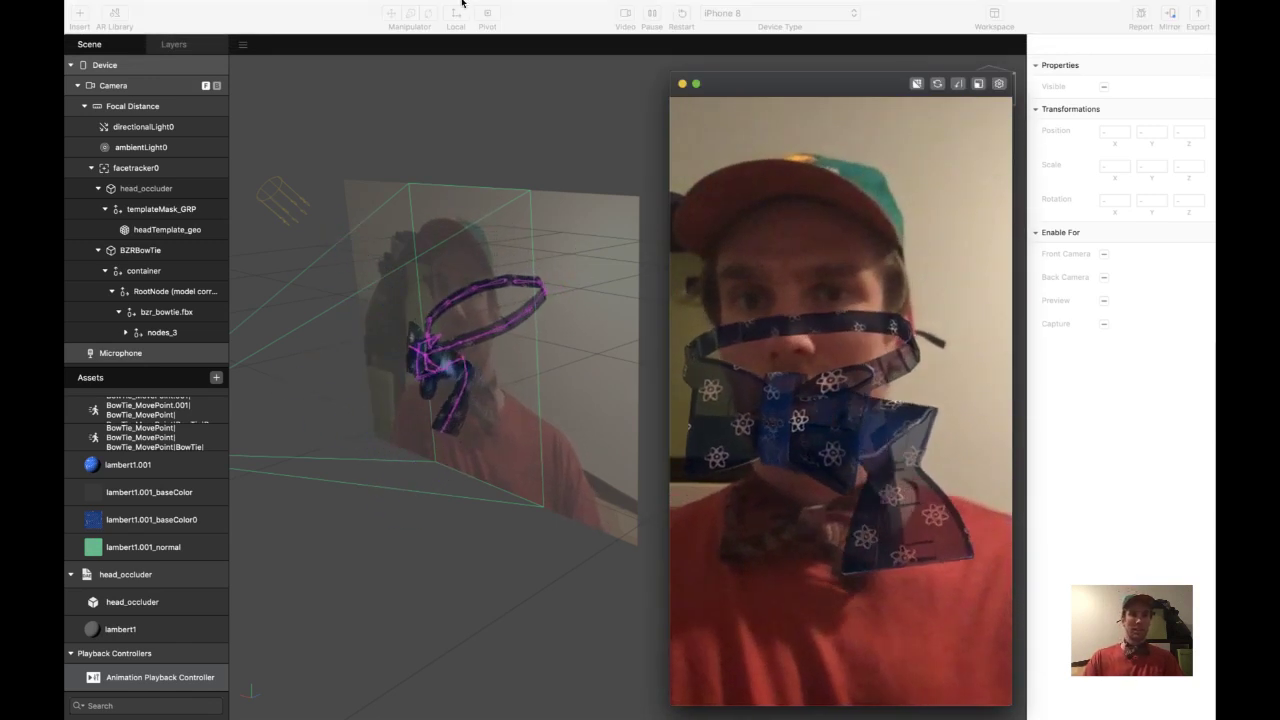
pyautogui.moveTo(462, 3)
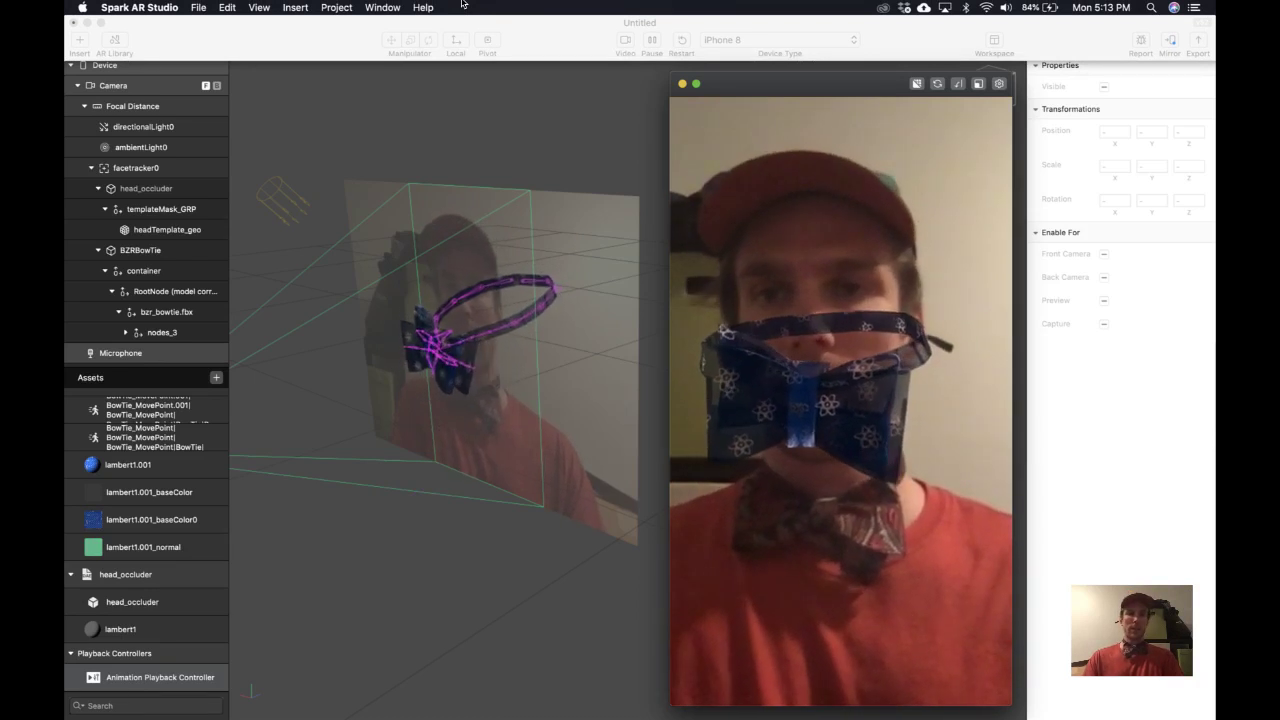
pyautogui.click(336, 7)
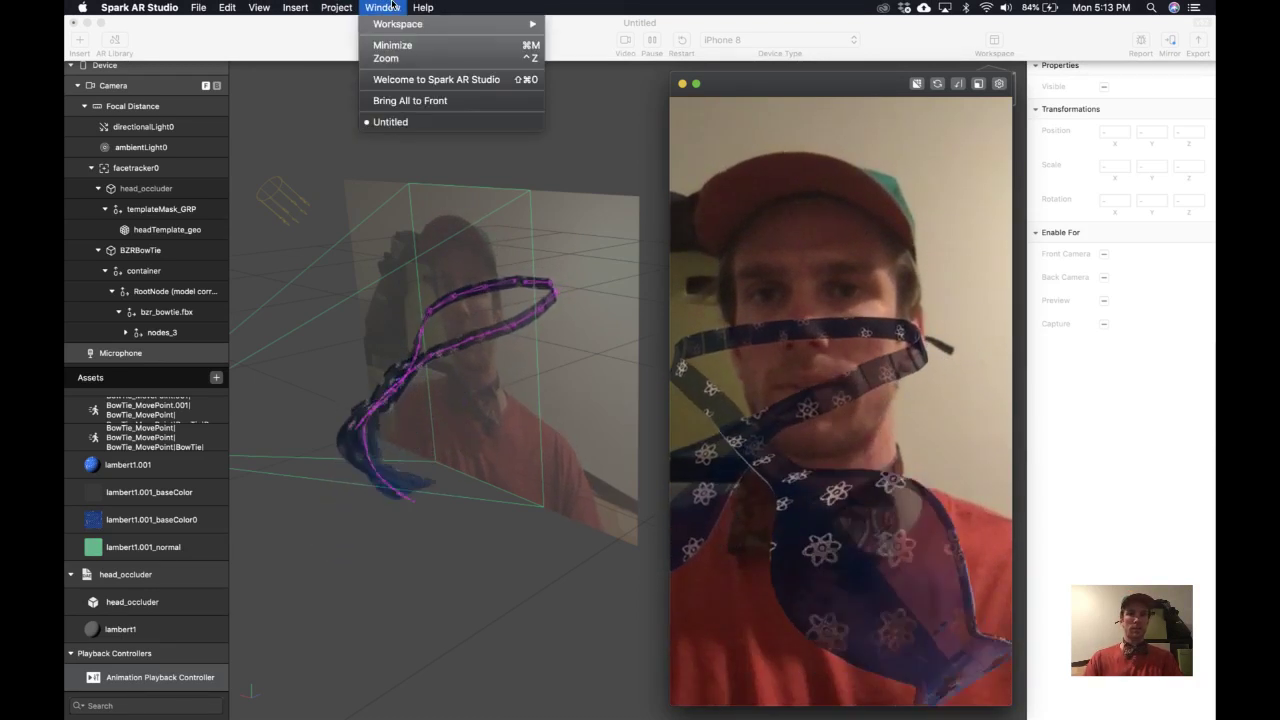
pyautogui.moveTo(305, 8)
pyautogui.moveTo(423, 7)
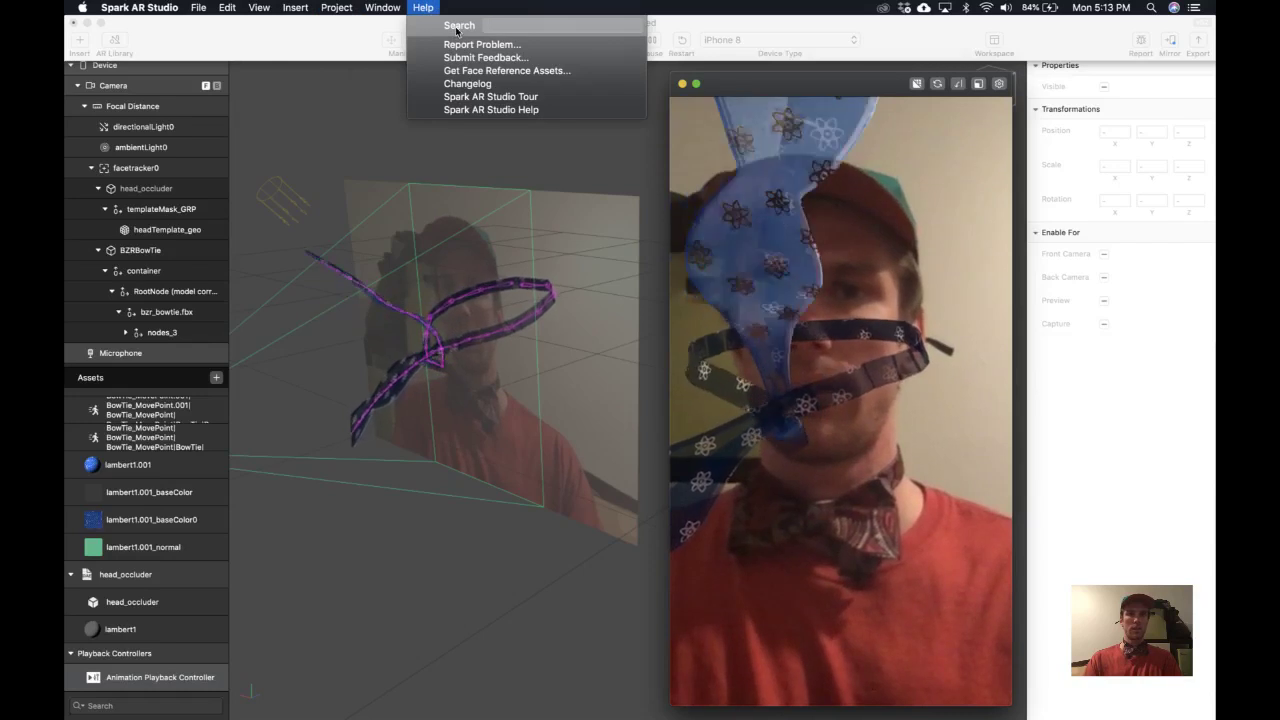
pyautogui.write('exp')
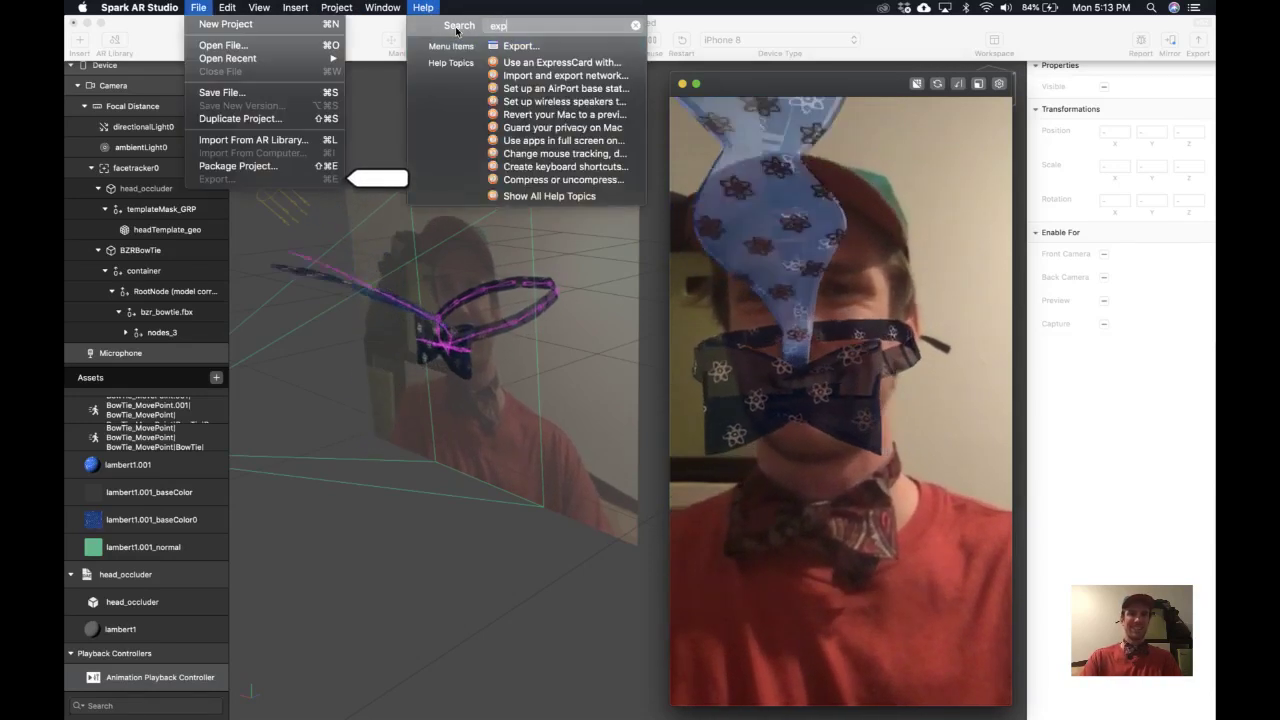
pyautogui.press('Return')
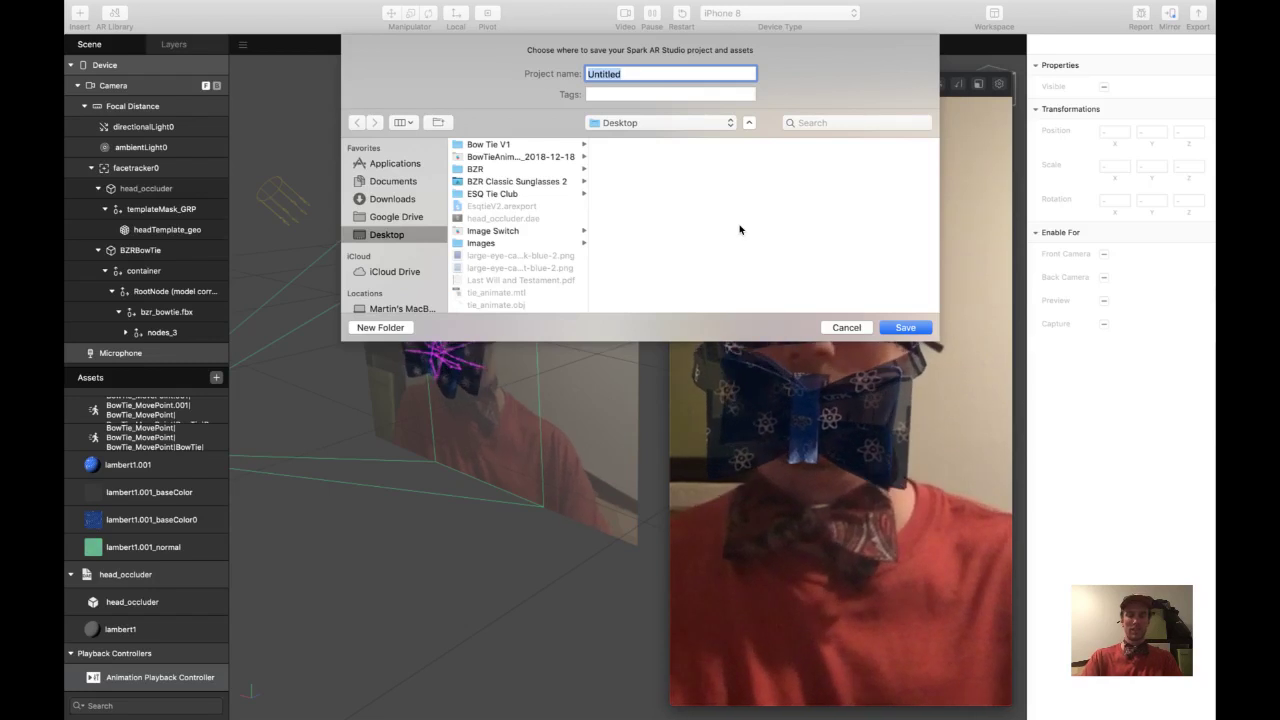
# - Save the project as "Bow Tie V1" in the Bow Tie V1 folder on the Desktop
pyautogui.click(491, 144)
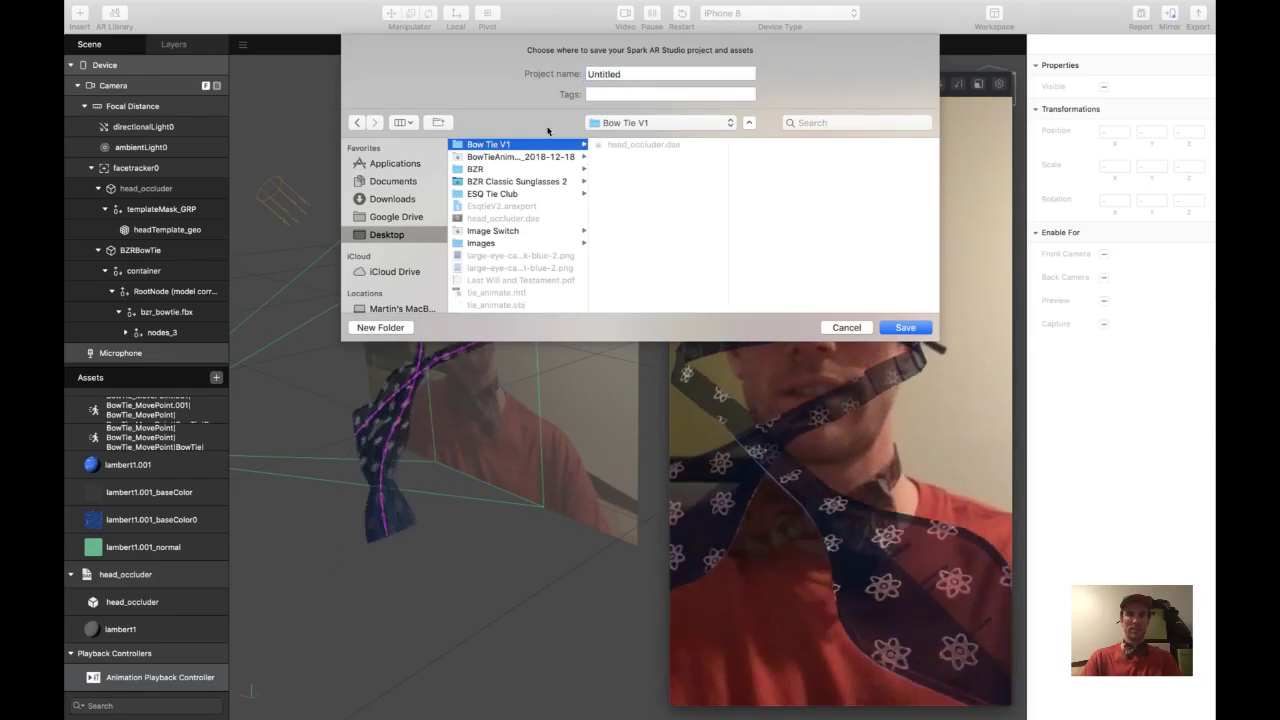
pyautogui.click(631, 76)
pyautogui.doubleClick(631, 76)
pyautogui.write('Bow')
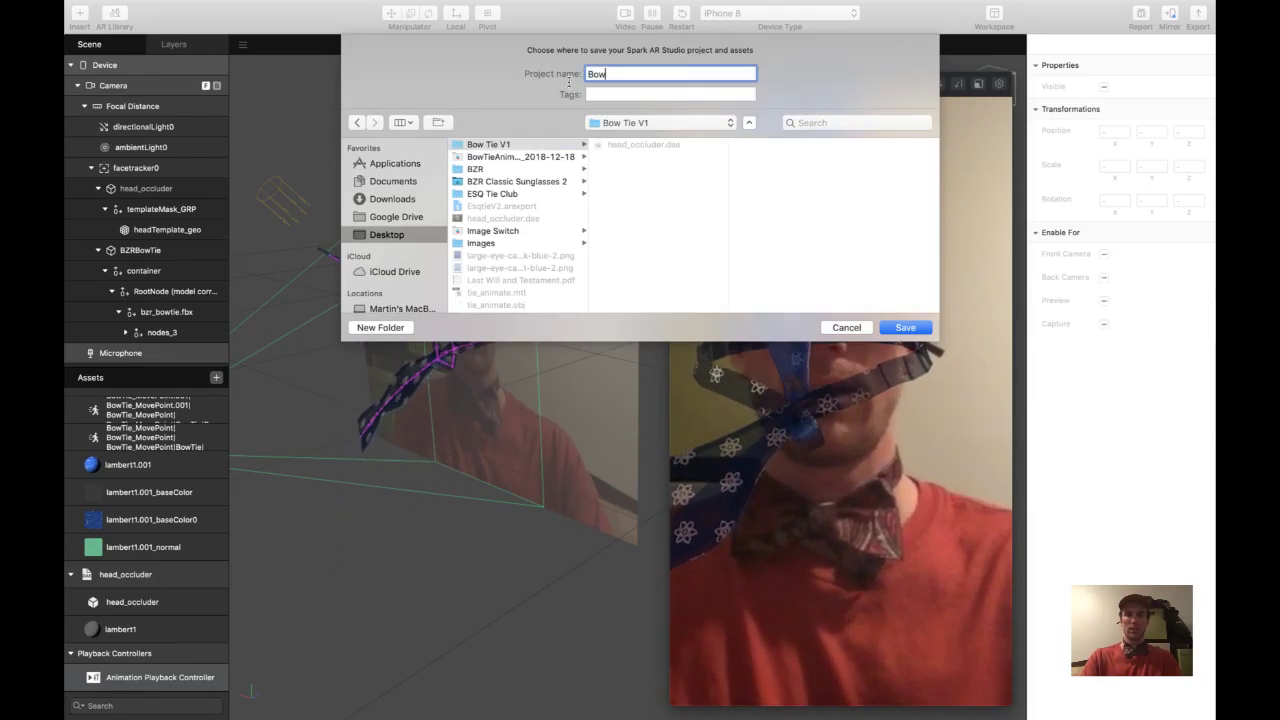
pyautogui.write(' Tie V1')
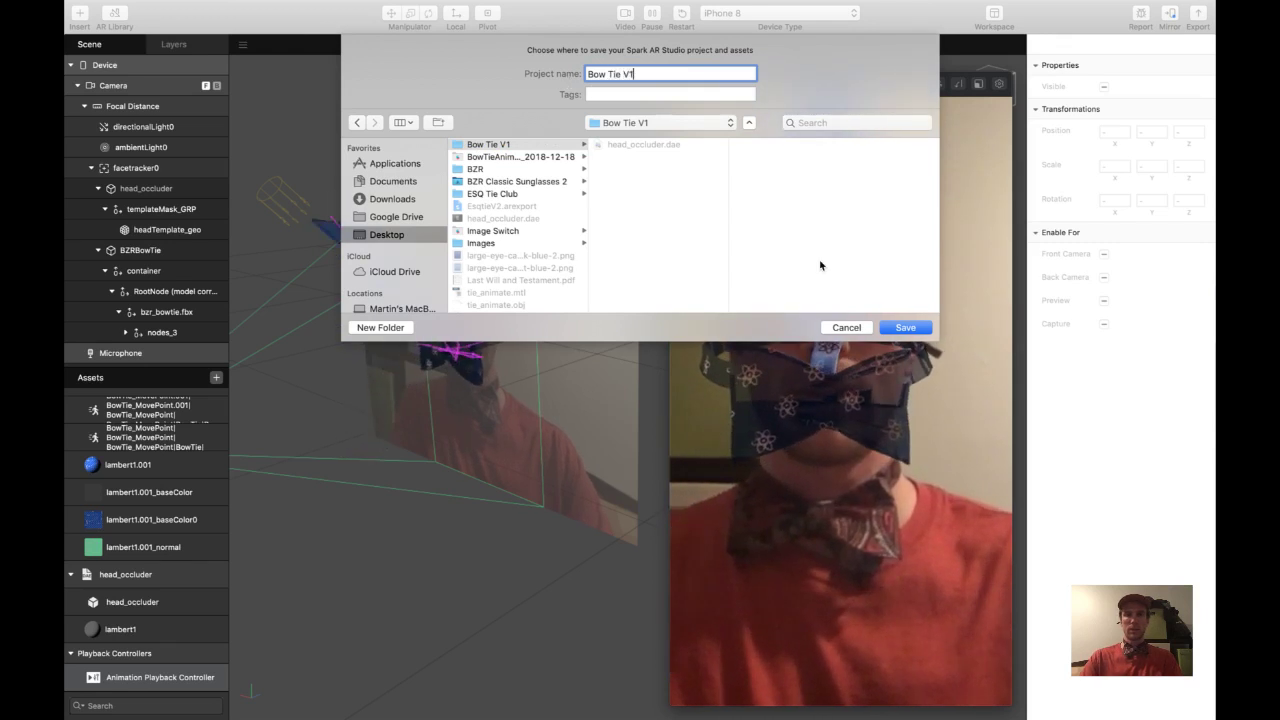
pyautogui.click(885, 331)
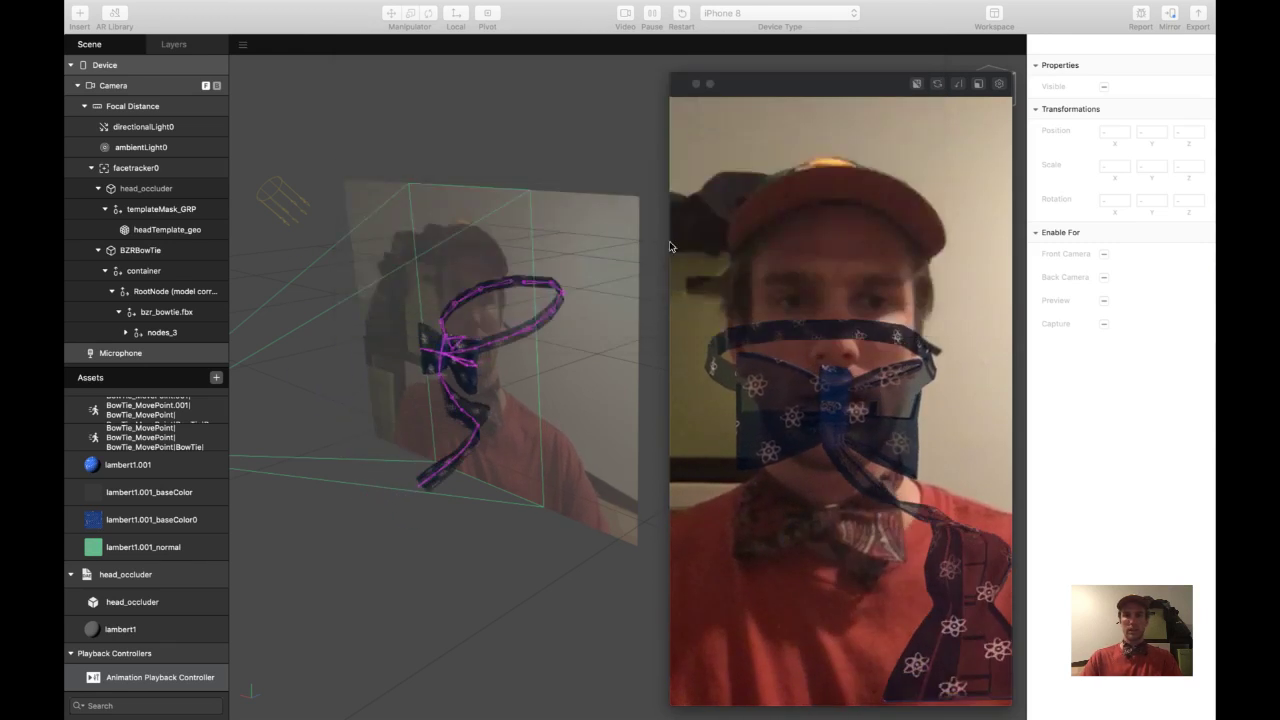
# - Export the effect into the Bow Tie V1 folder
pyautogui.click(227, 7)
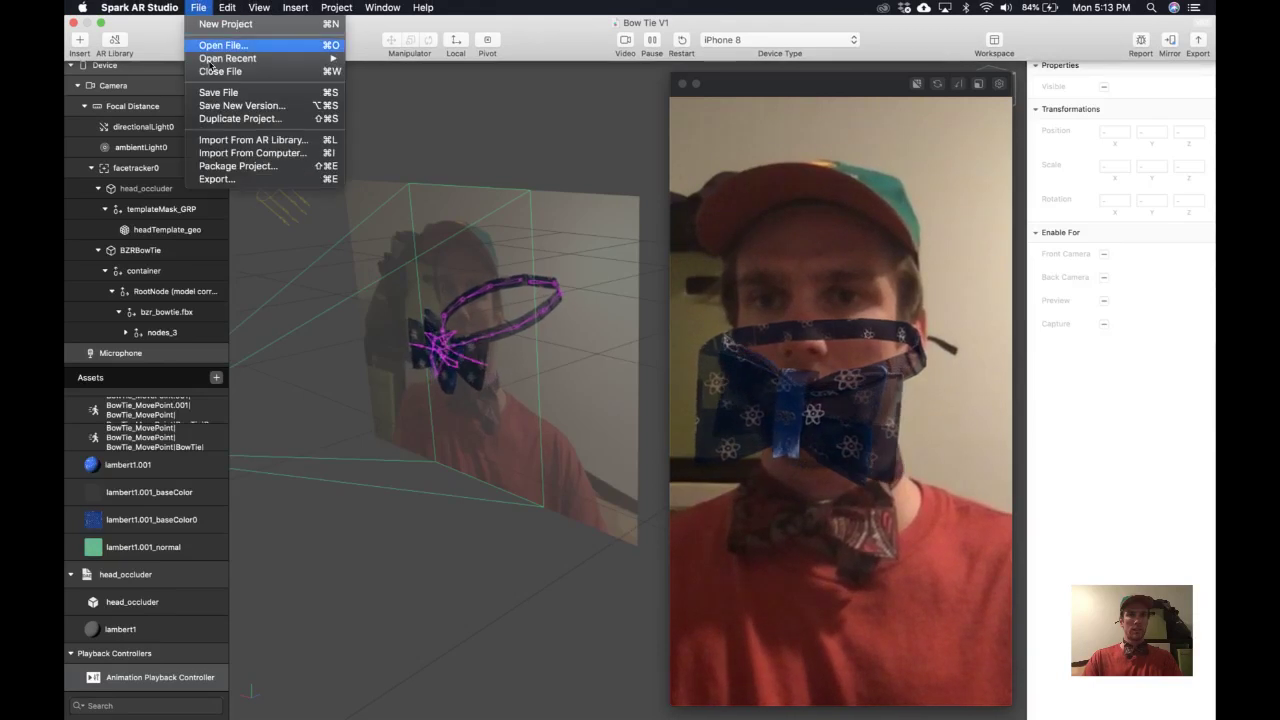
pyautogui.click(217, 179)
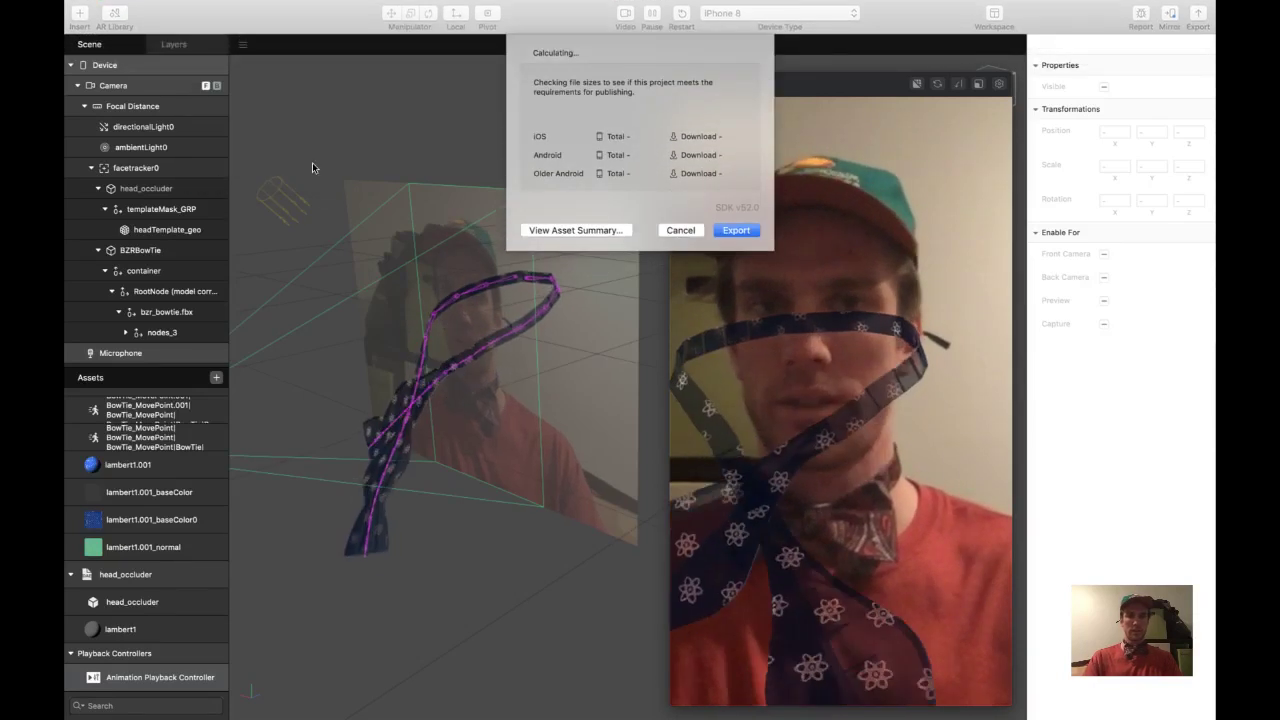
pyautogui.click(738, 230)
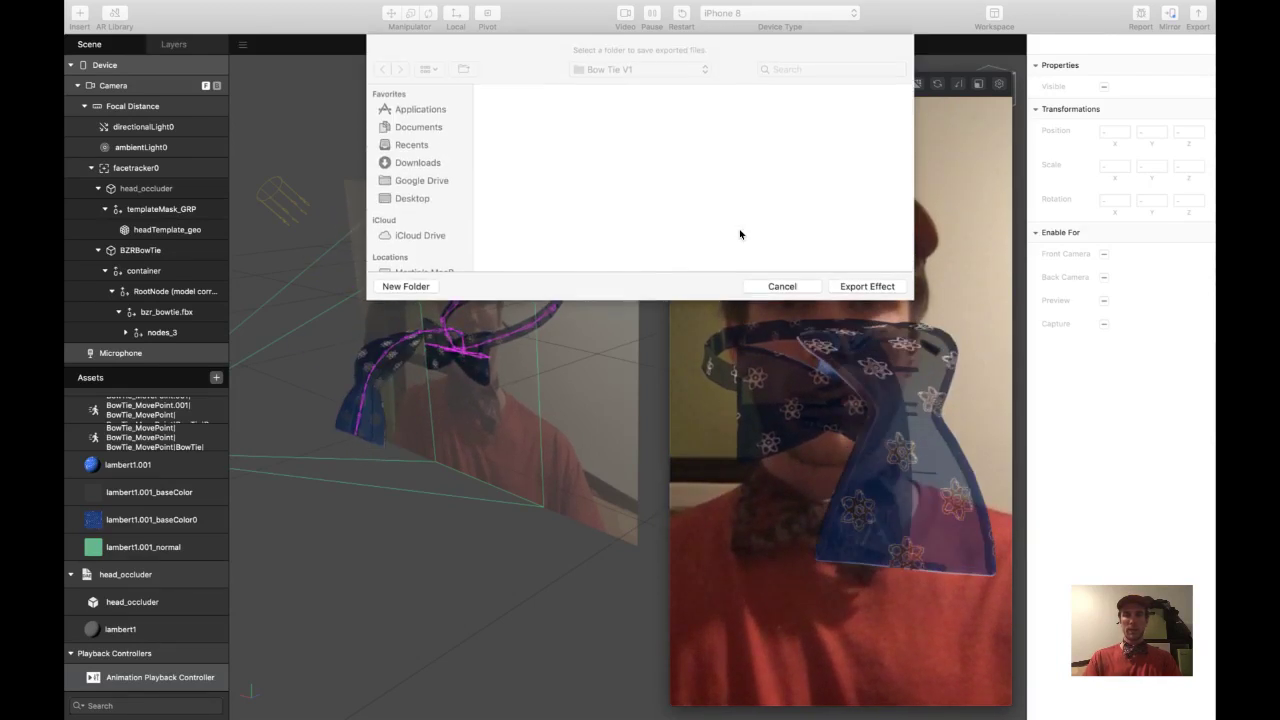
pyautogui.click(869, 286)
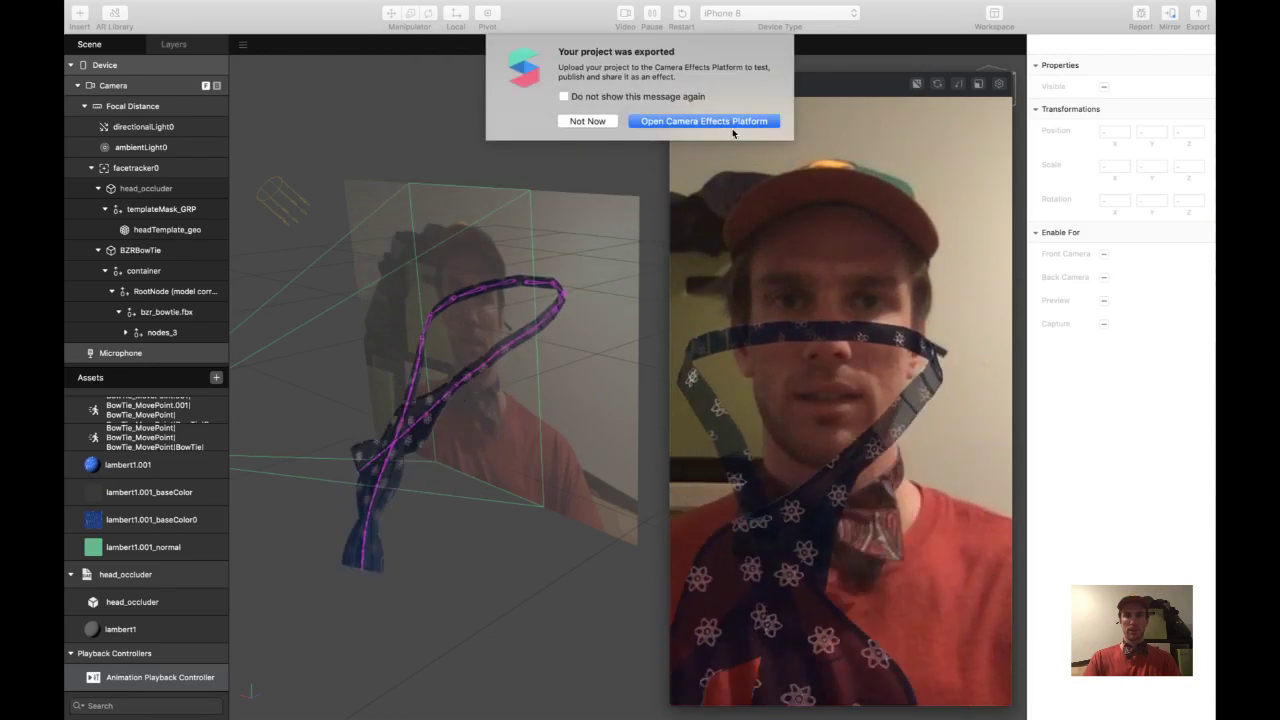
# - Switch to Spark AR Hub in the browser, start a new effect upload named "How to Tie a Bow Tie V1" and continue to the effect files
pyautogui.click(721, 121)
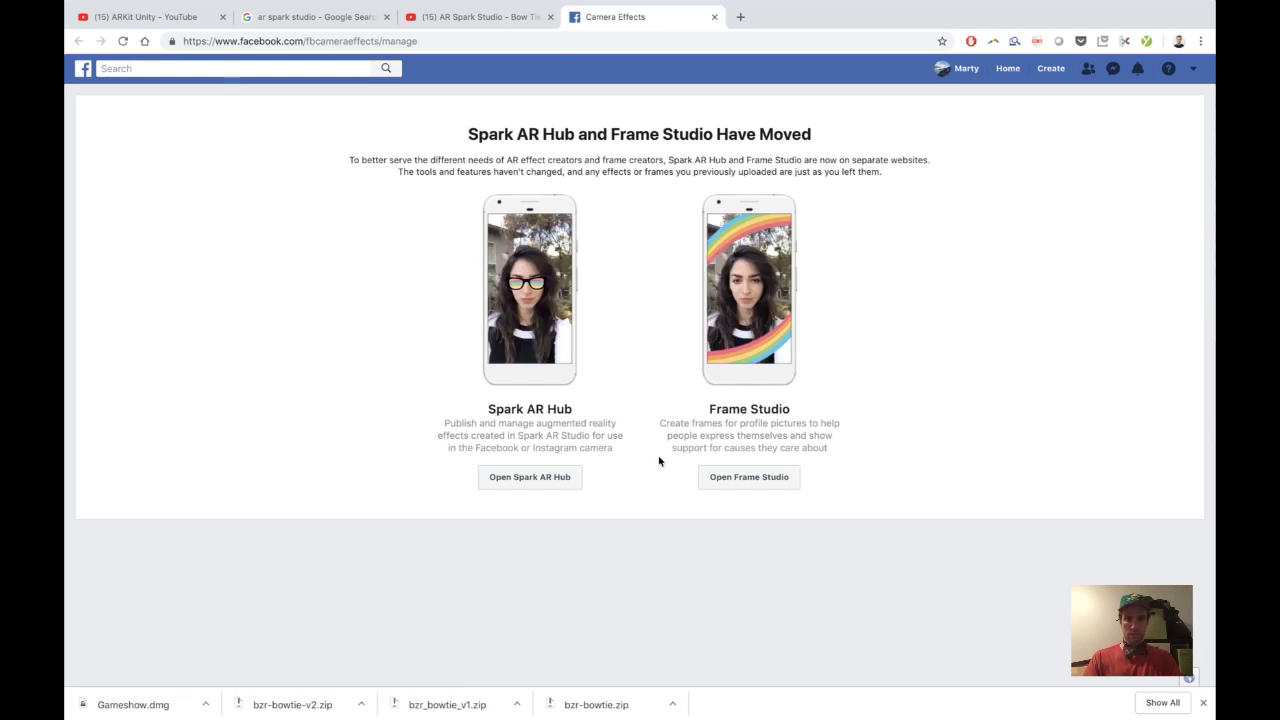
pyautogui.click(530, 483)
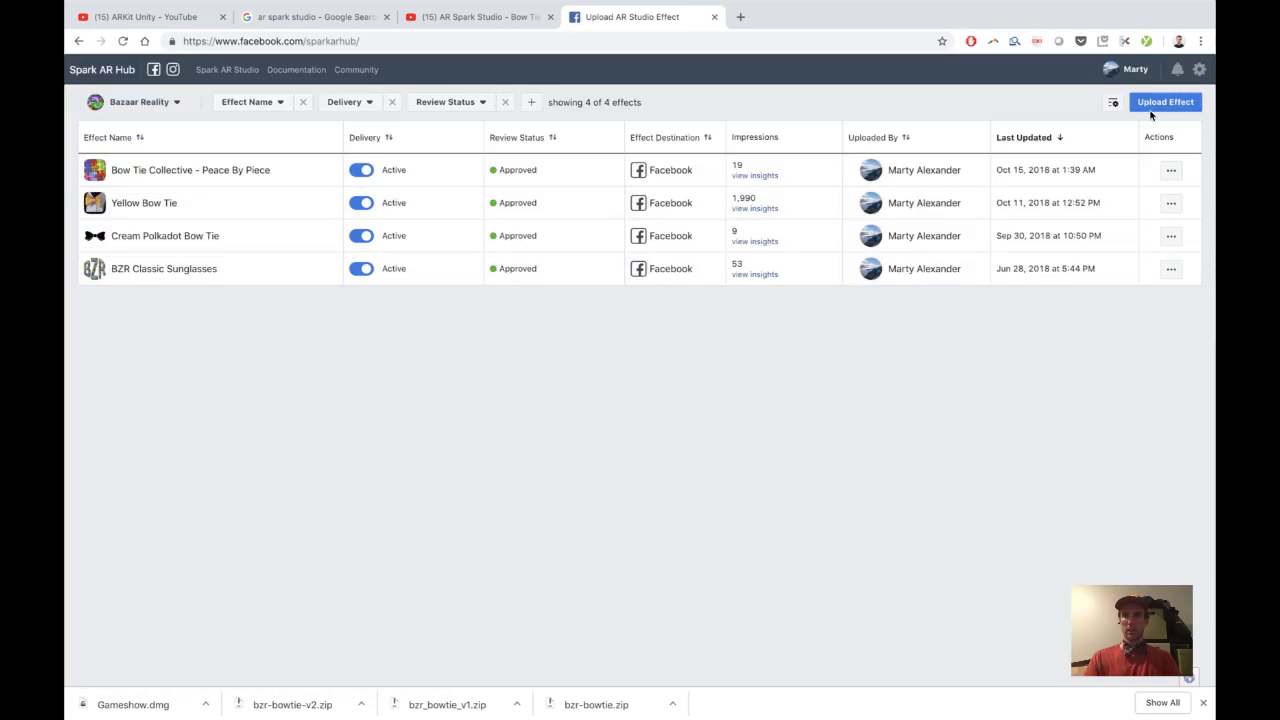
pyautogui.click(1163, 102)
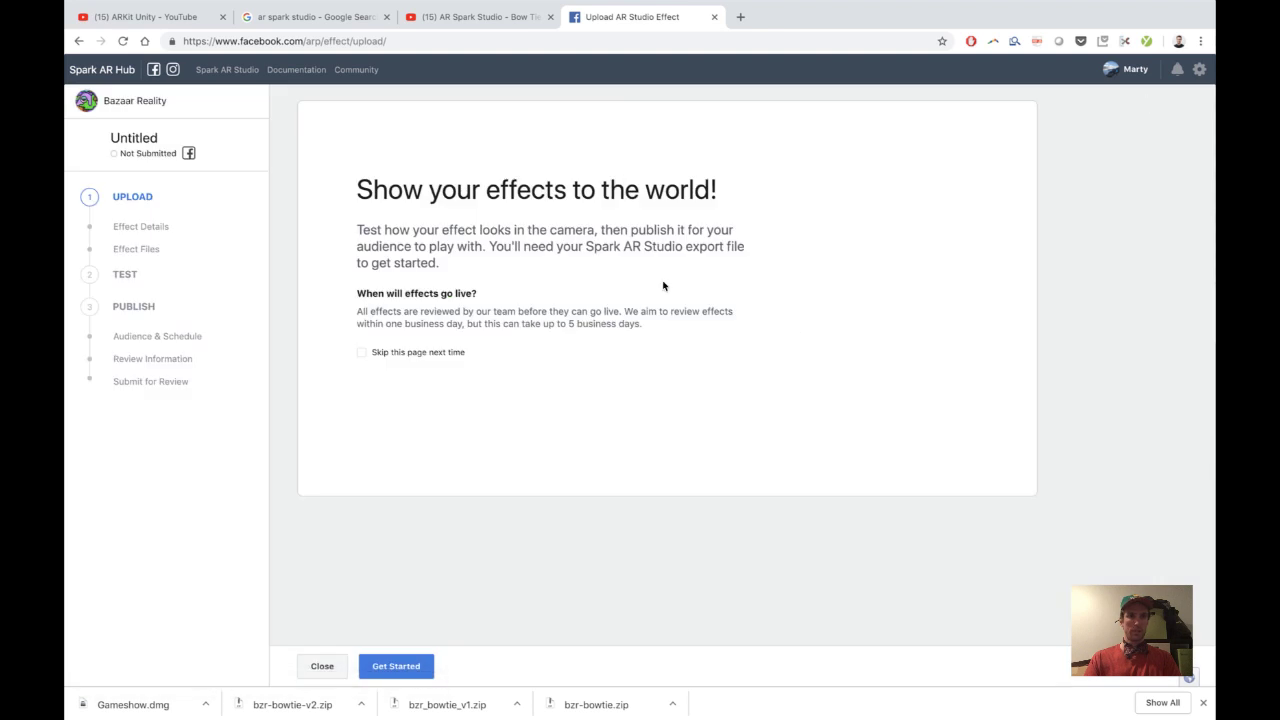
pyautogui.click(426, 664)
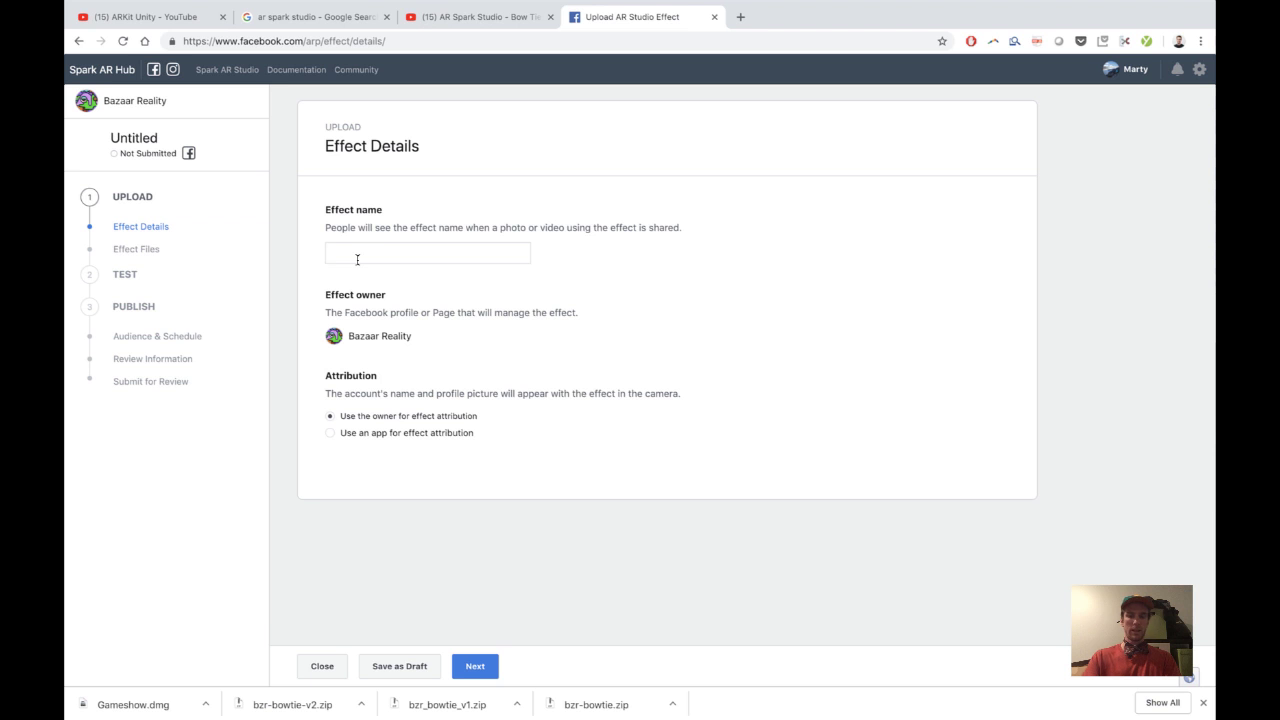
pyautogui.write('How to Tie a Bow Tie V1')
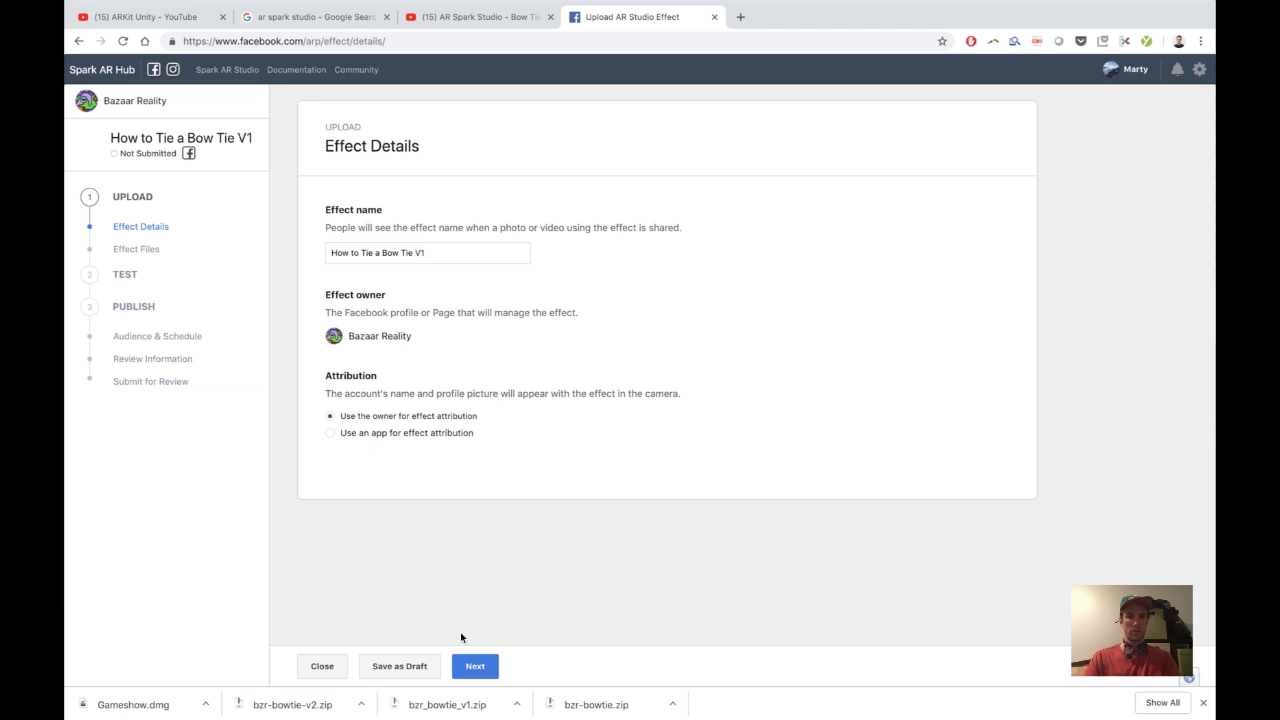
pyautogui.click(472, 666)
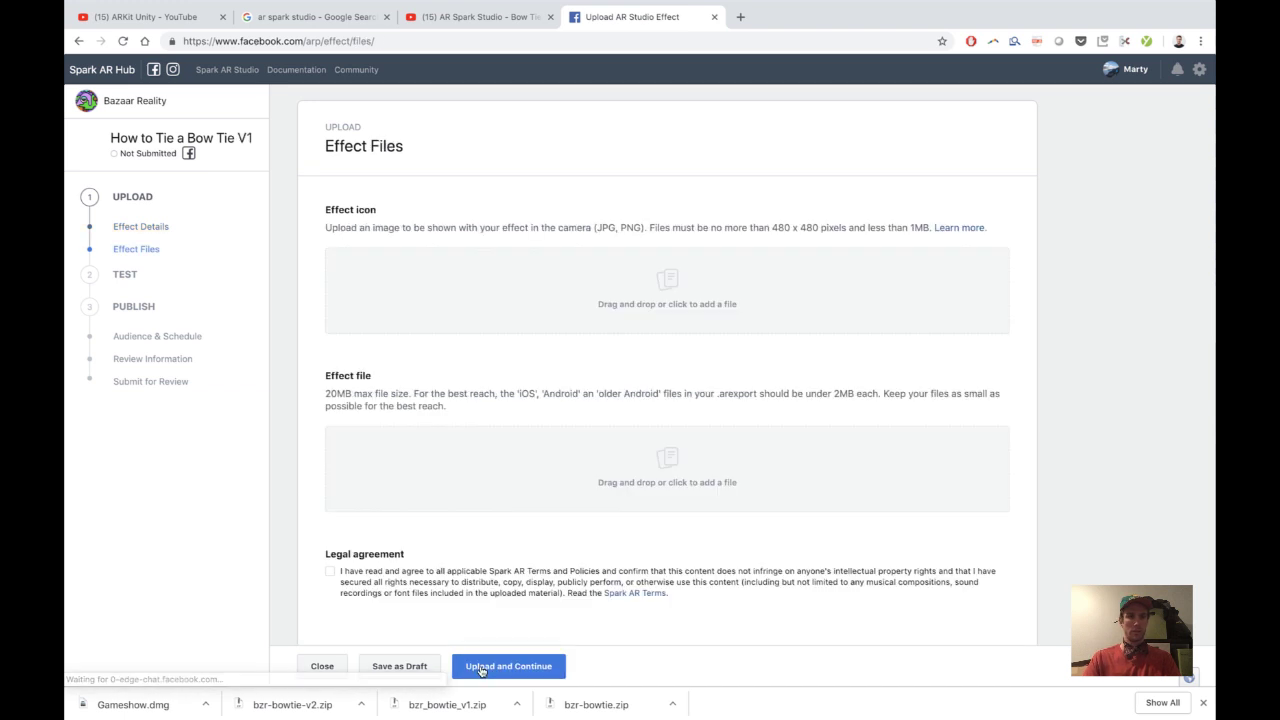
# - Browse the BZR folder and its Images subfolder for a picture to use as the effect icon
pyautogui.click(622, 332)
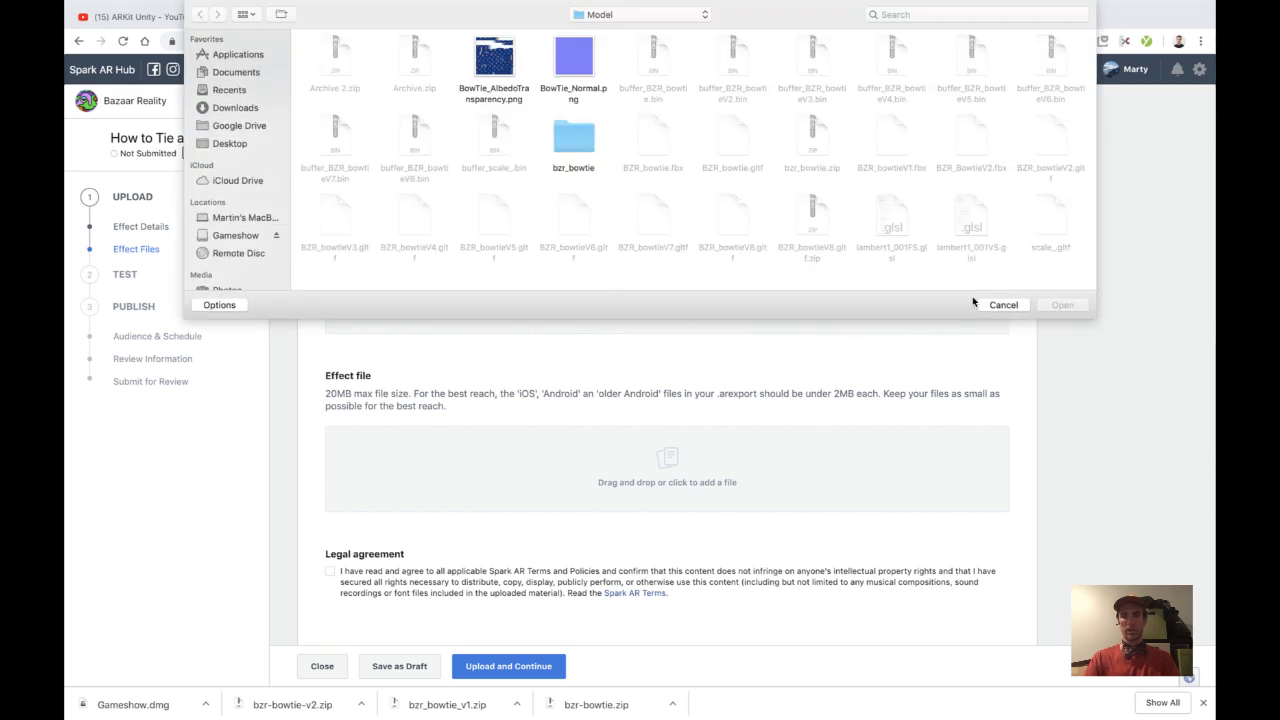
pyautogui.click(999, 305)
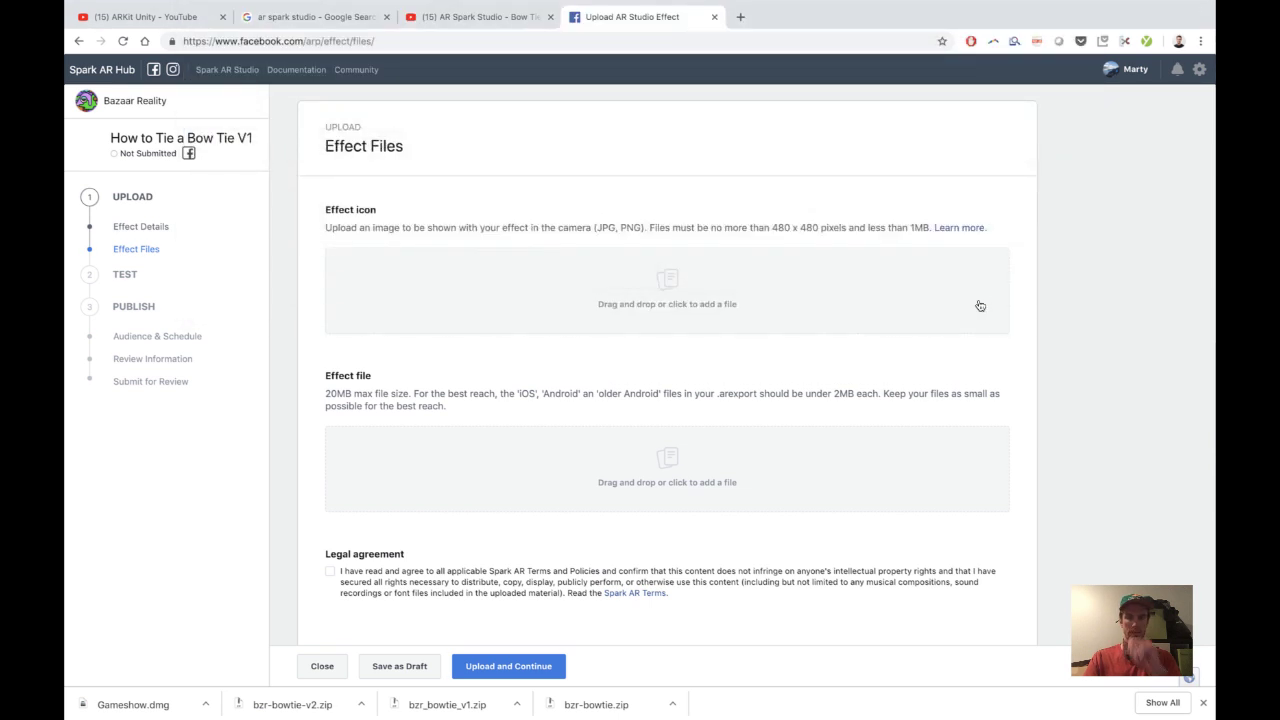
pyautogui.click(637, 300)
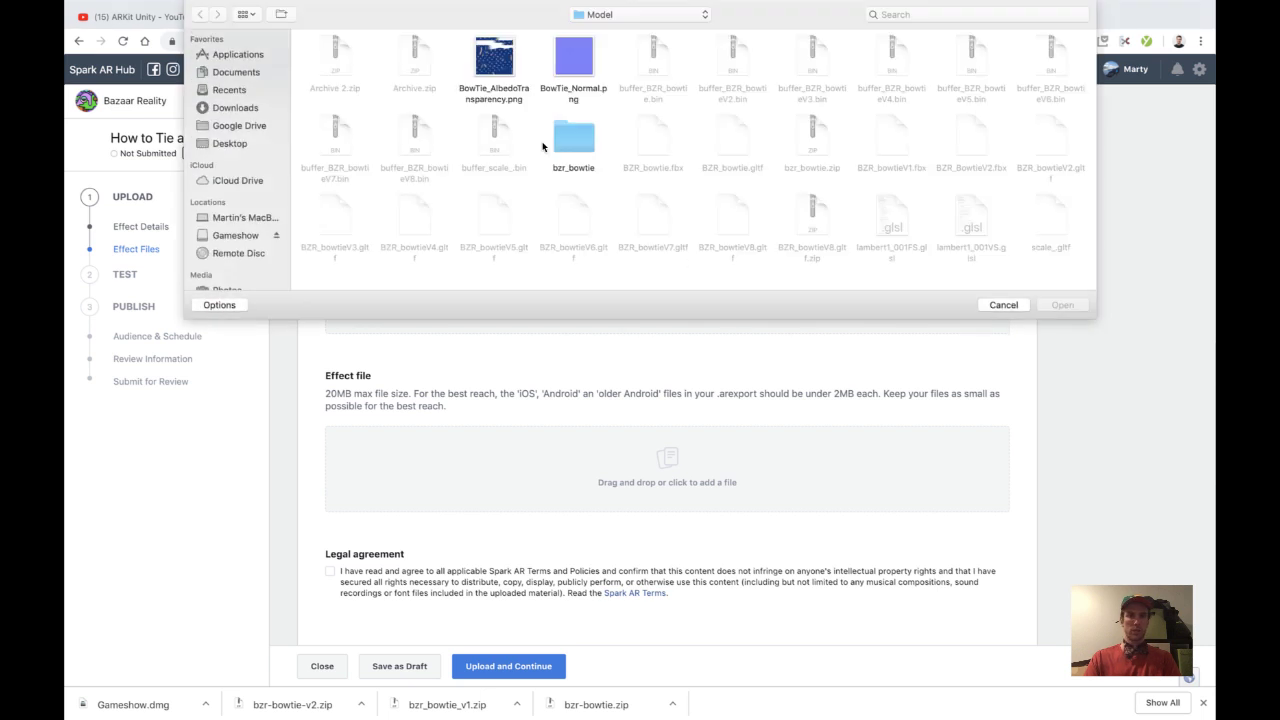
pyautogui.click(594, 17)
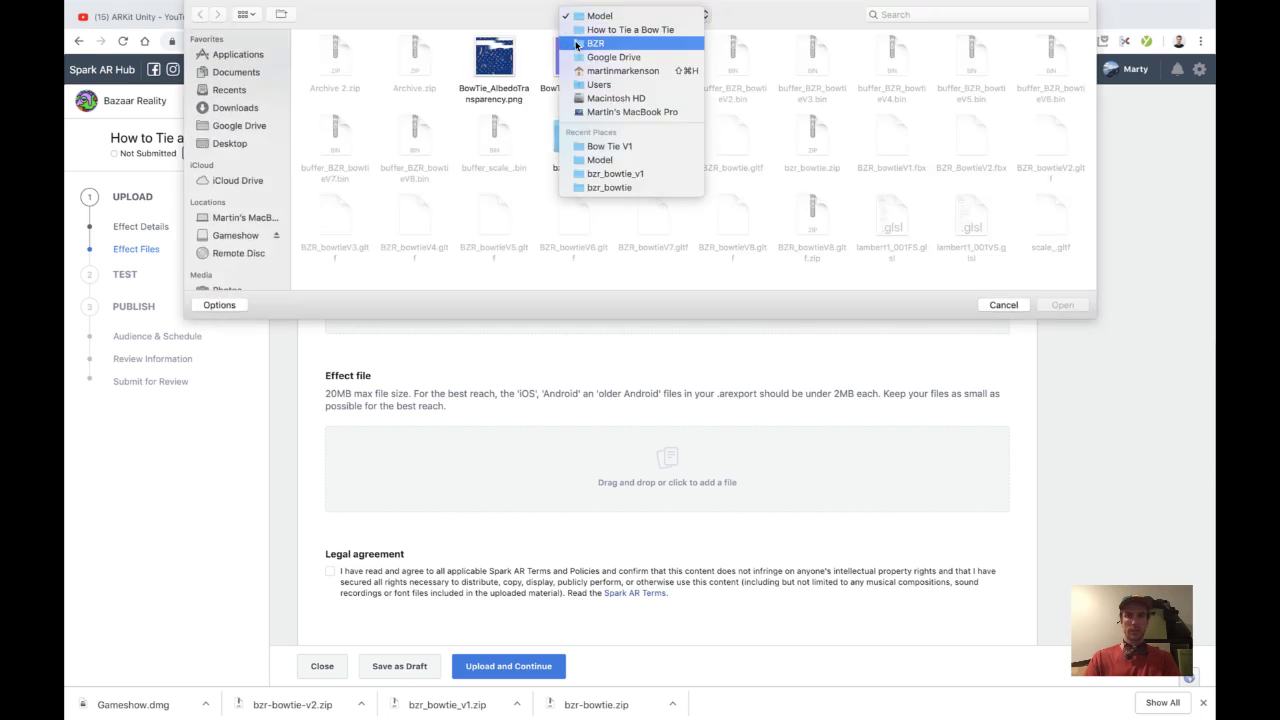
pyautogui.click(580, 43)
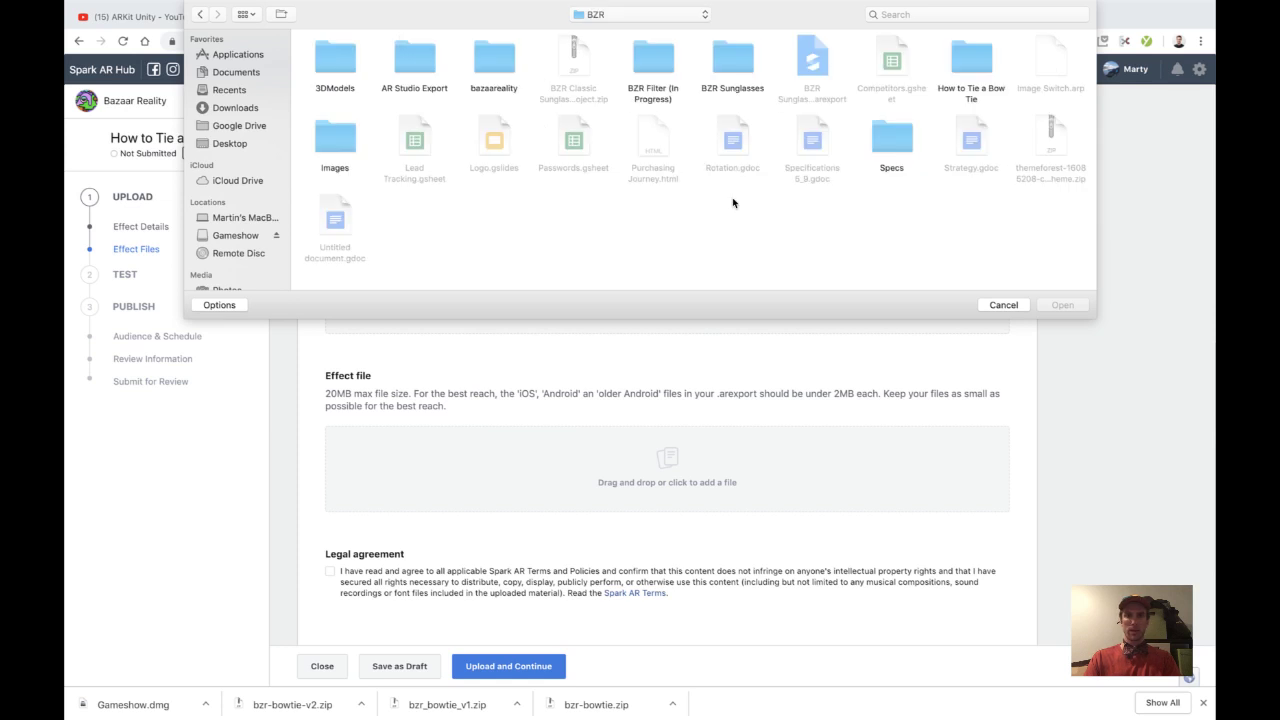
pyautogui.click(647, 17)
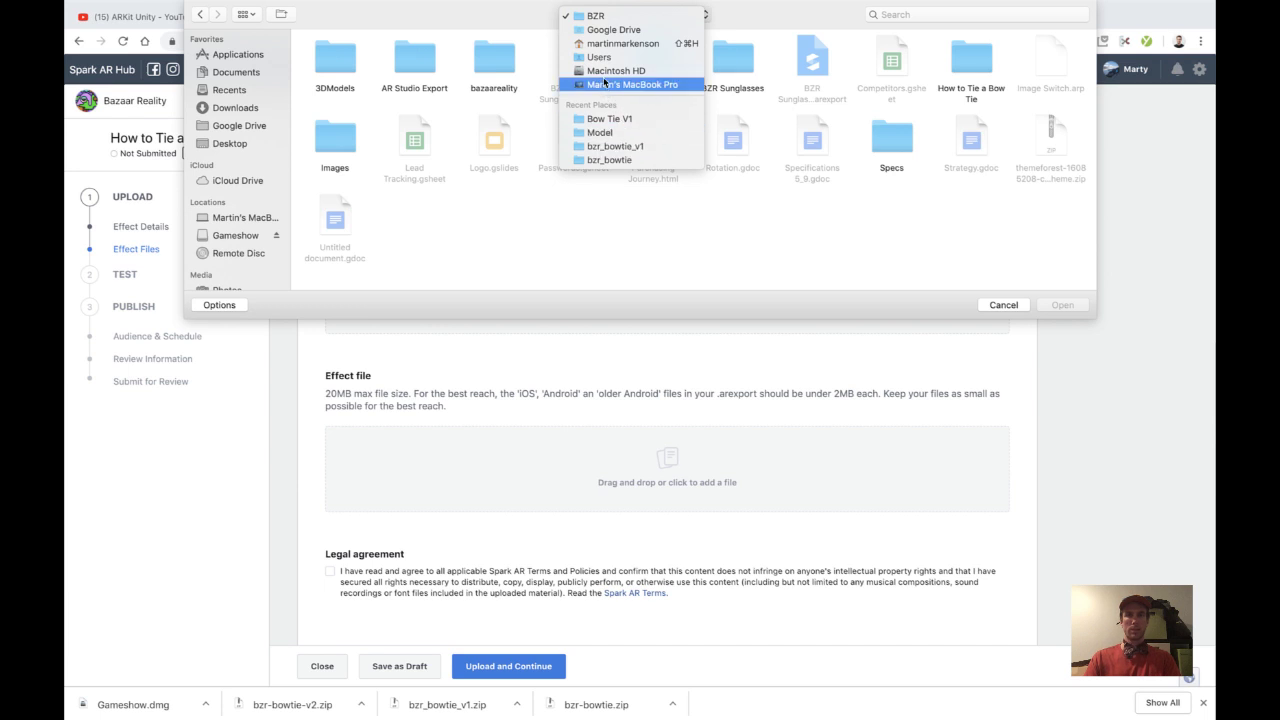
pyautogui.click(484, 292)
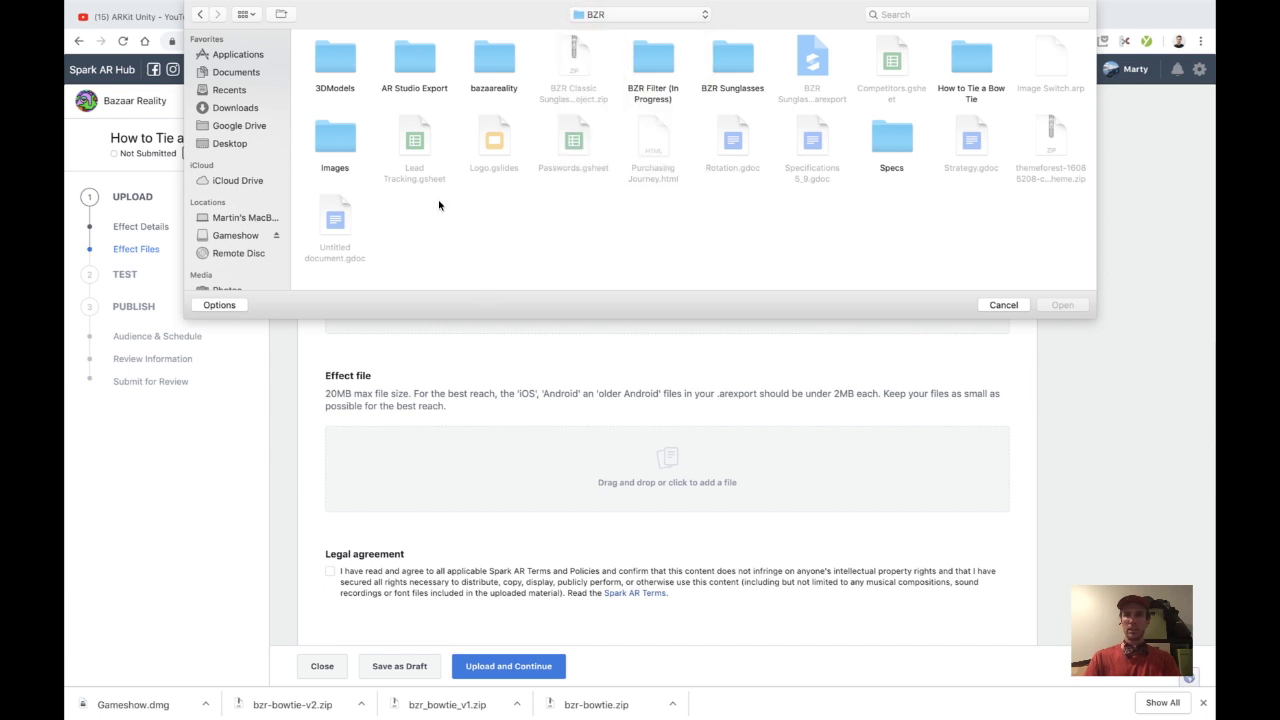
pyautogui.doubleClick(337, 148)
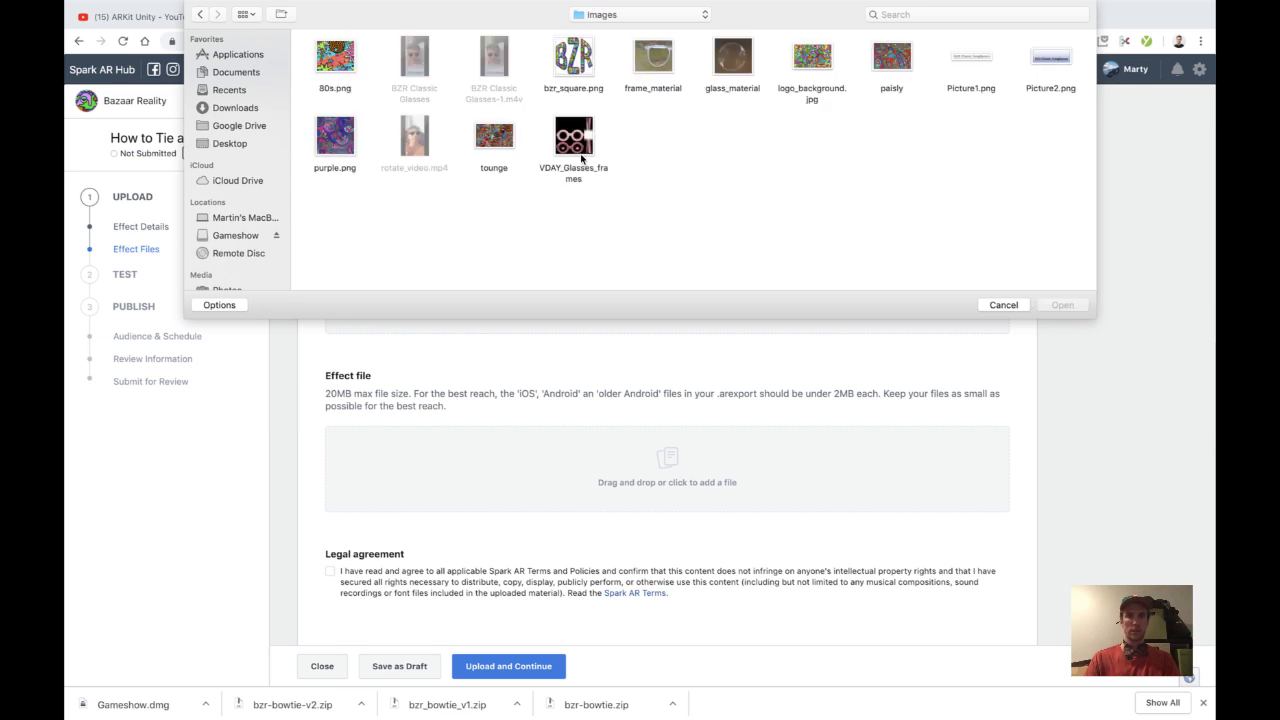
pyautogui.click(200, 14)
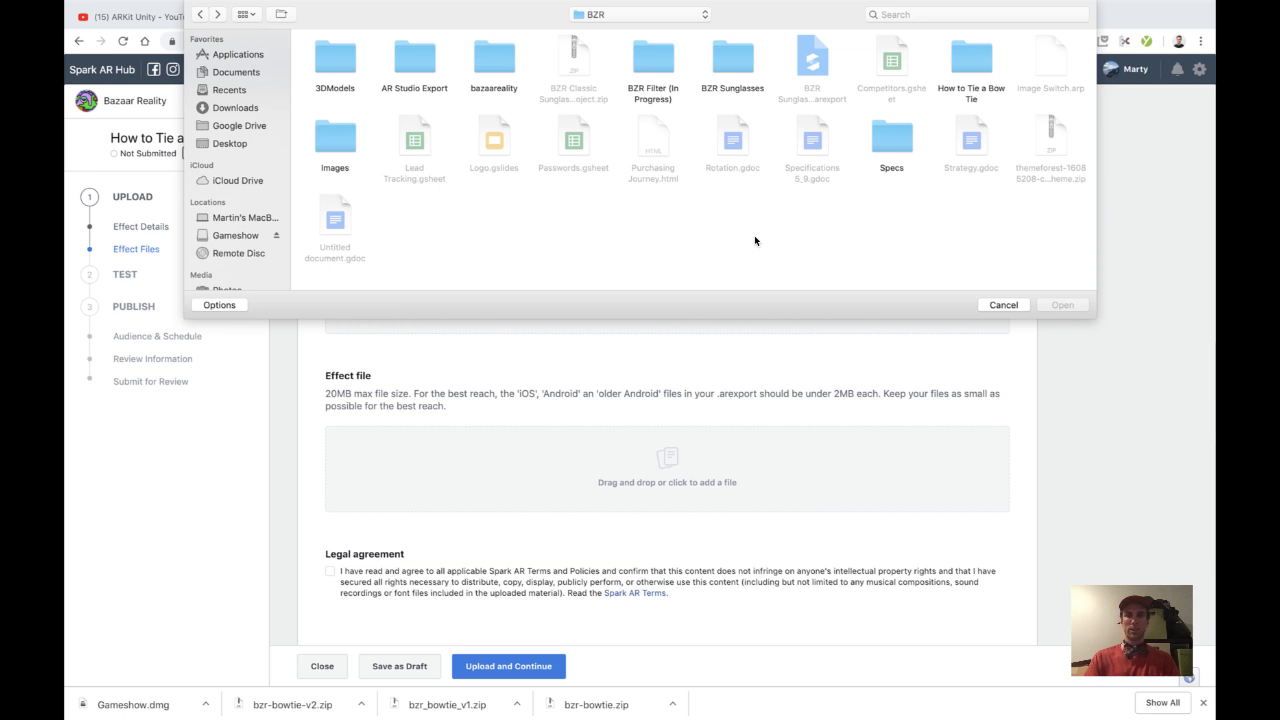
# - Switch from the browser to the desktop space with the live-streaming application
pyautogui.hotkey('ctrl', 'Right')
pyautogui.hotkey('ctrl', 'Right')
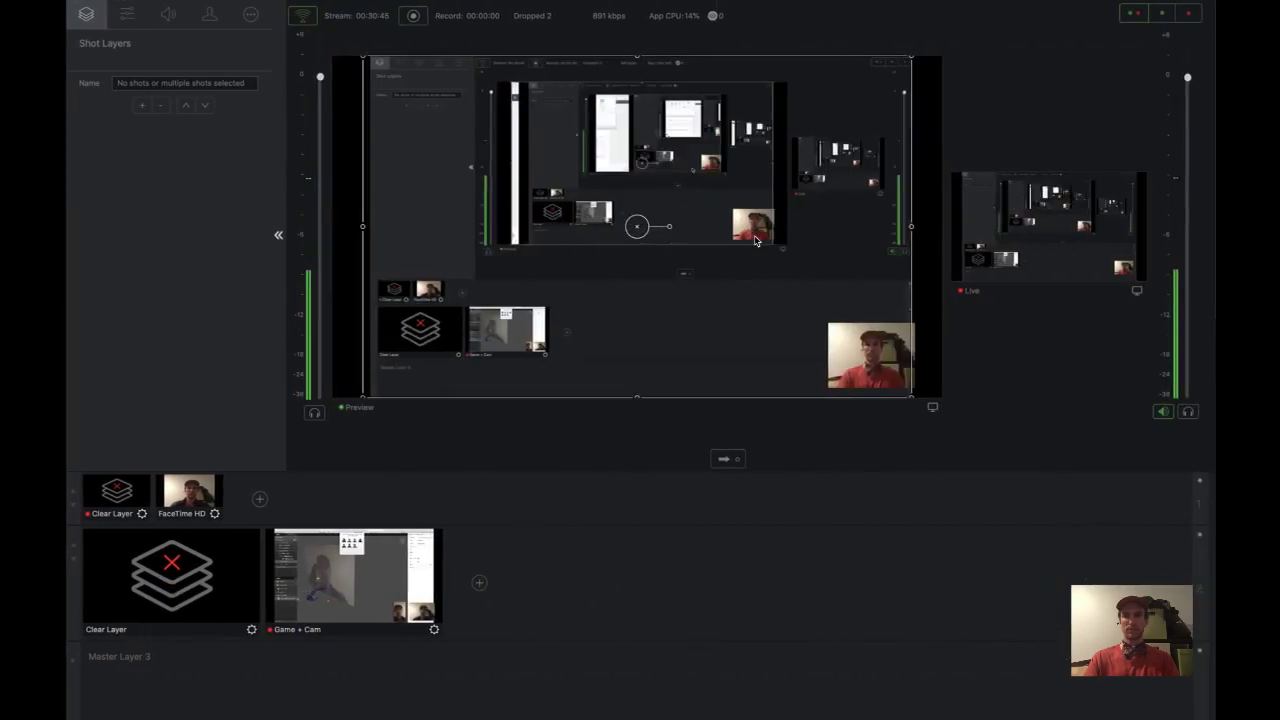